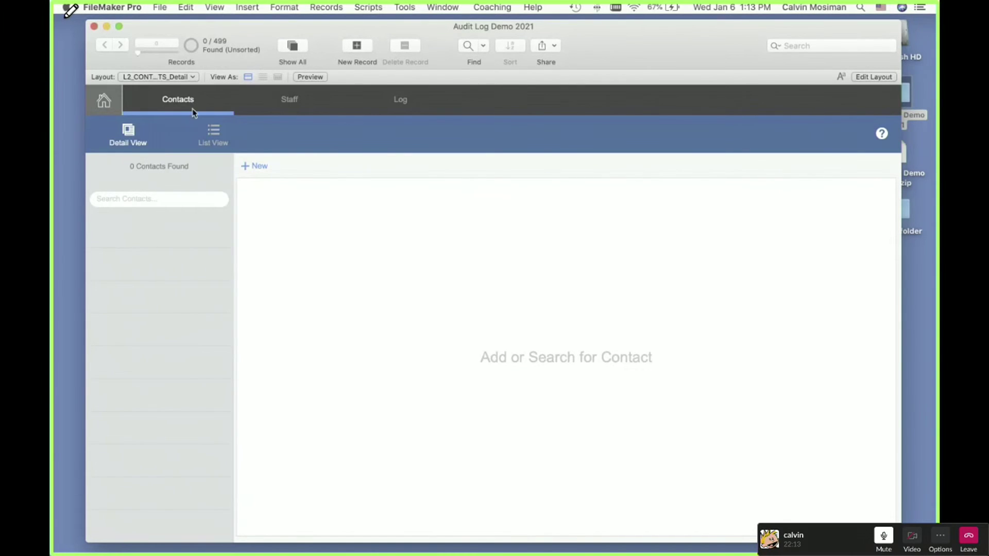
Step: Return to the contacts and search for 'John', correcting the typo 'Johnb', to list 16 matches
click(288, 103)
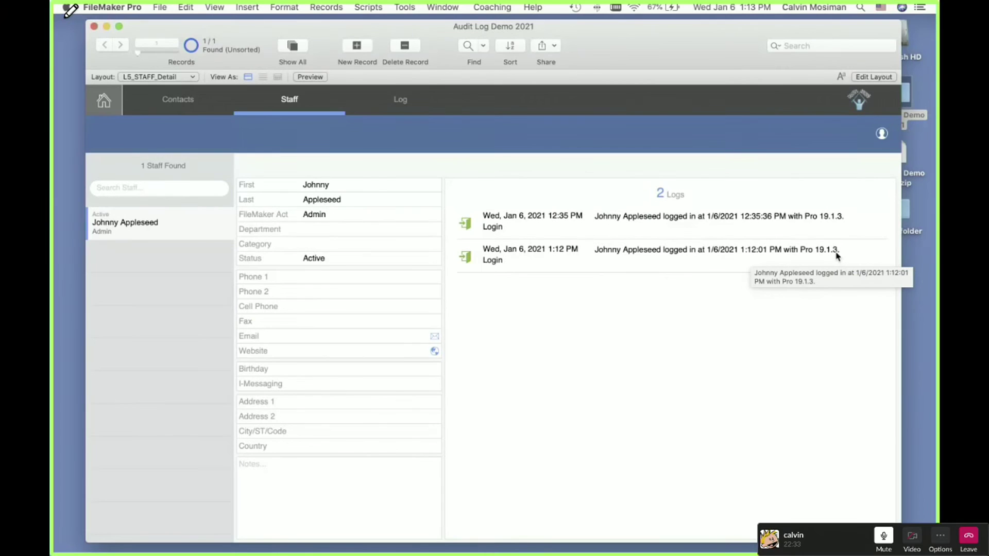
click(172, 105)
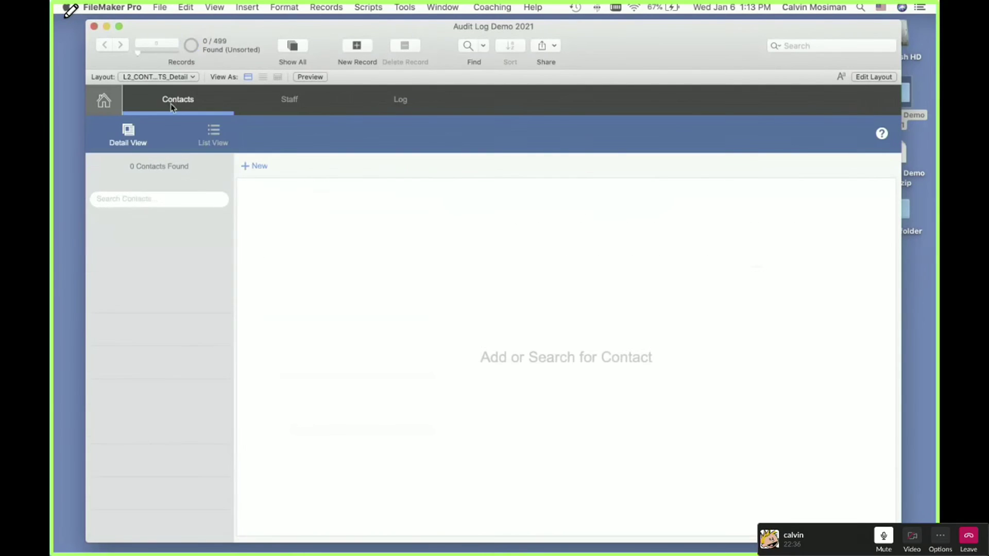
click(144, 198)
text(Johnb)
key(Return)
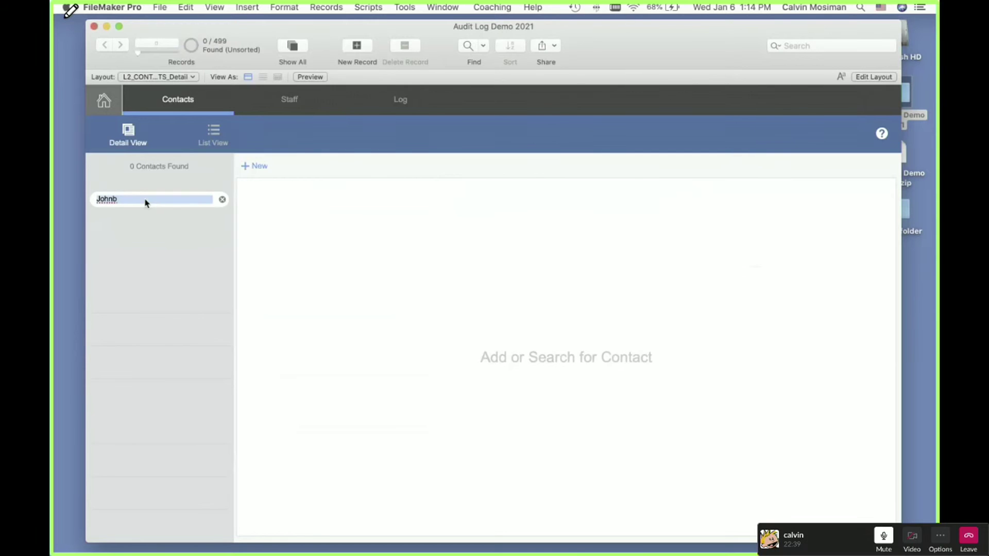
click(140, 201)
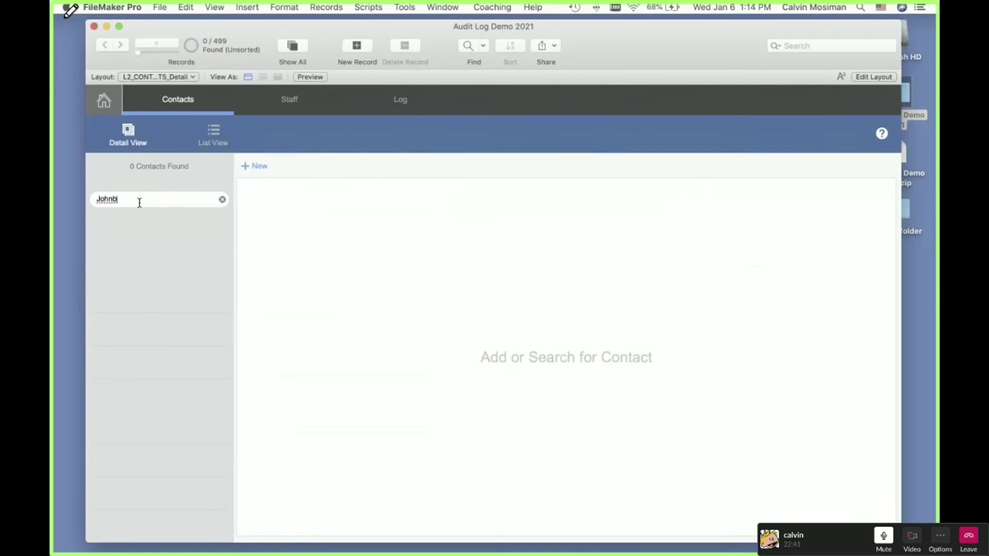
key(BackSpace)
key(Return)
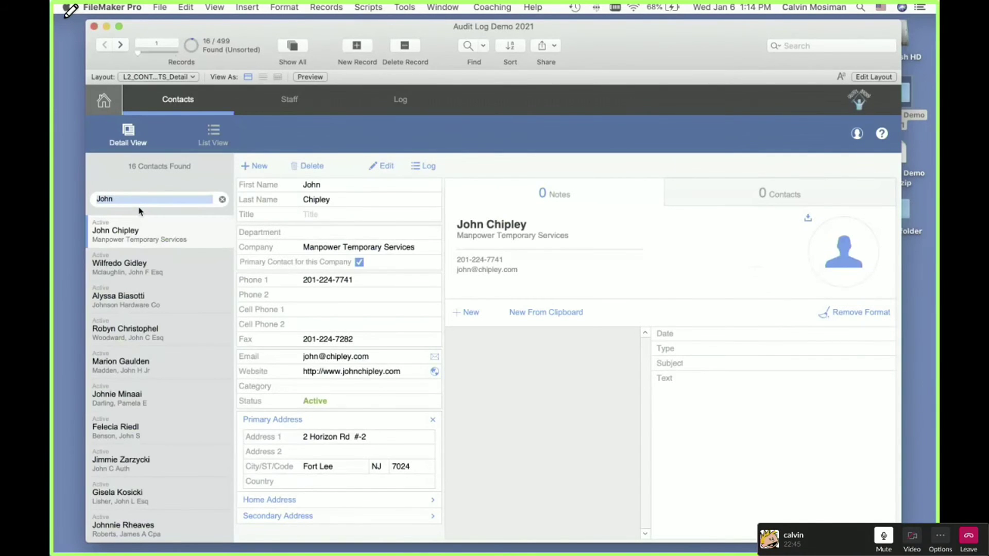
click(316, 189)
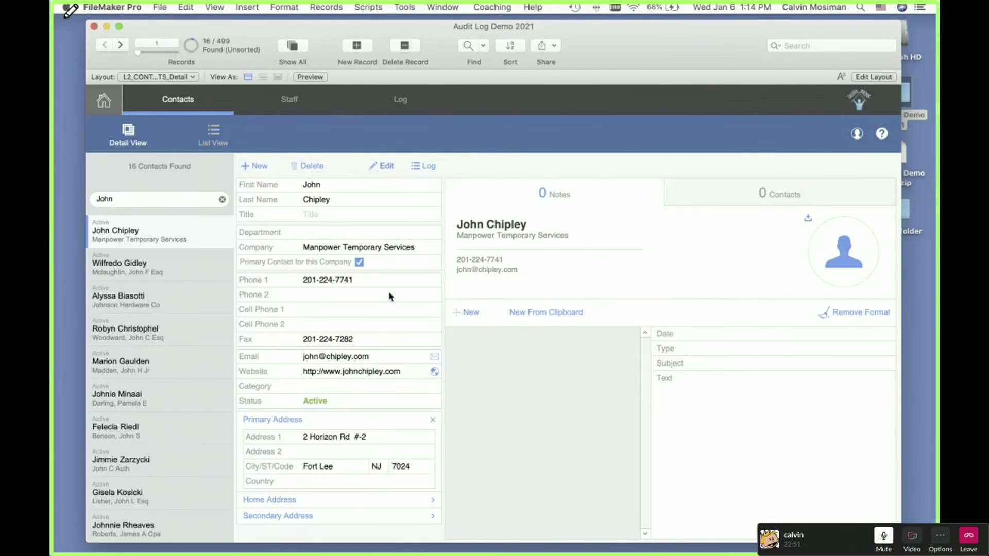
Step: Open the first contact for editing and delete one letter from its first name
click(381, 166)
click(470, 137)
key(BackSpace)
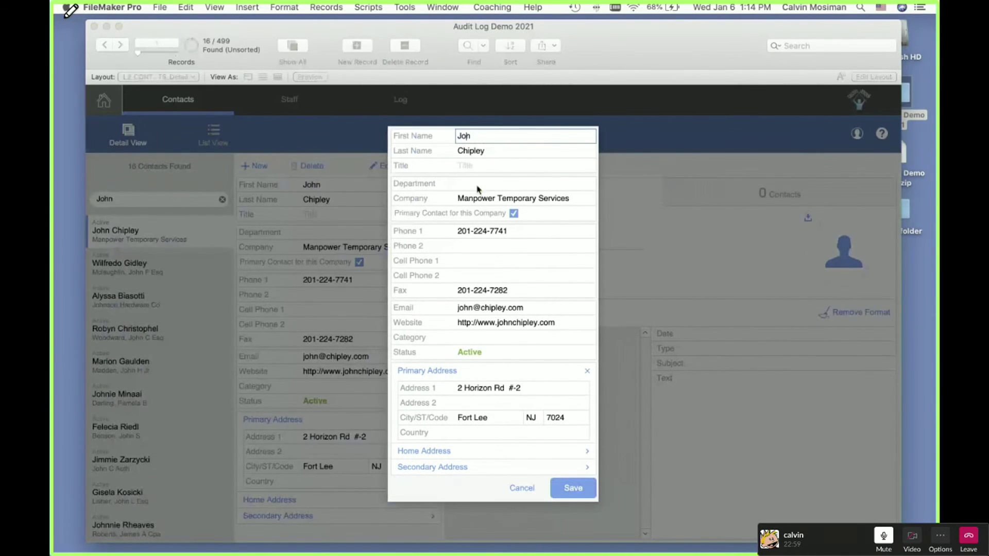
Step: Save the shortened first name, check its Name_First entry in the Audit Log, then close the log
key(Return)
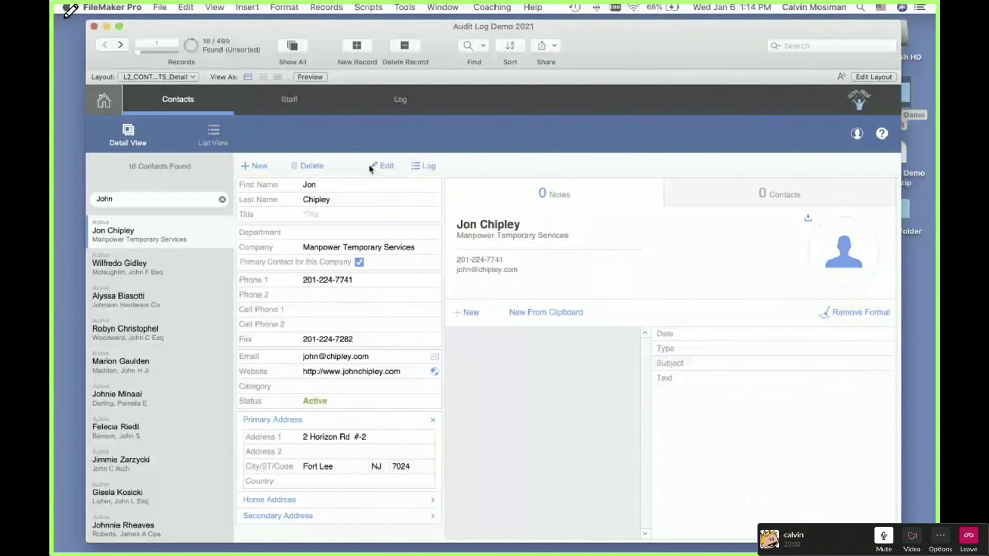
click(423, 166)
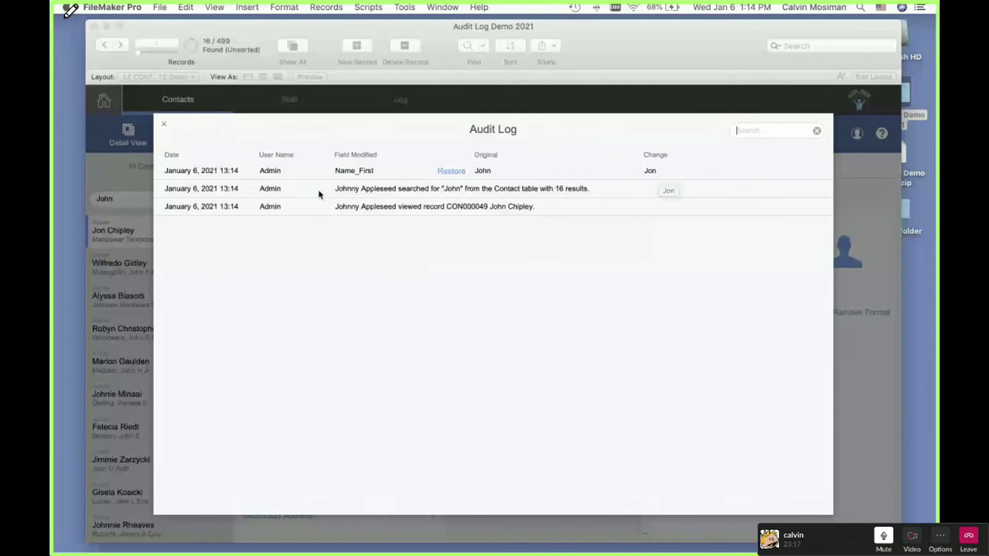
key(Escape)
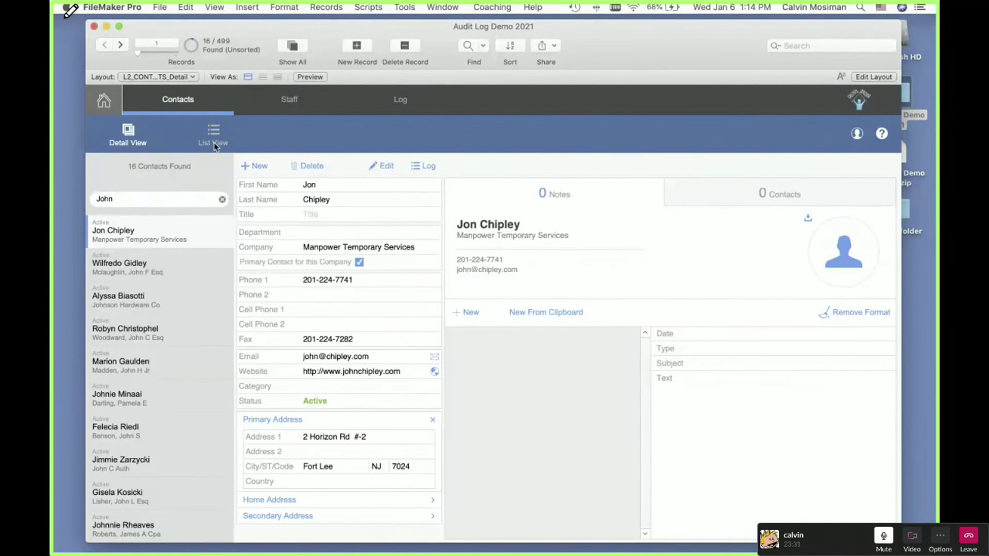
Step: Show the contacts in list view and find first name 'john', narrowing to 2 of 499 records
click(182, 202)
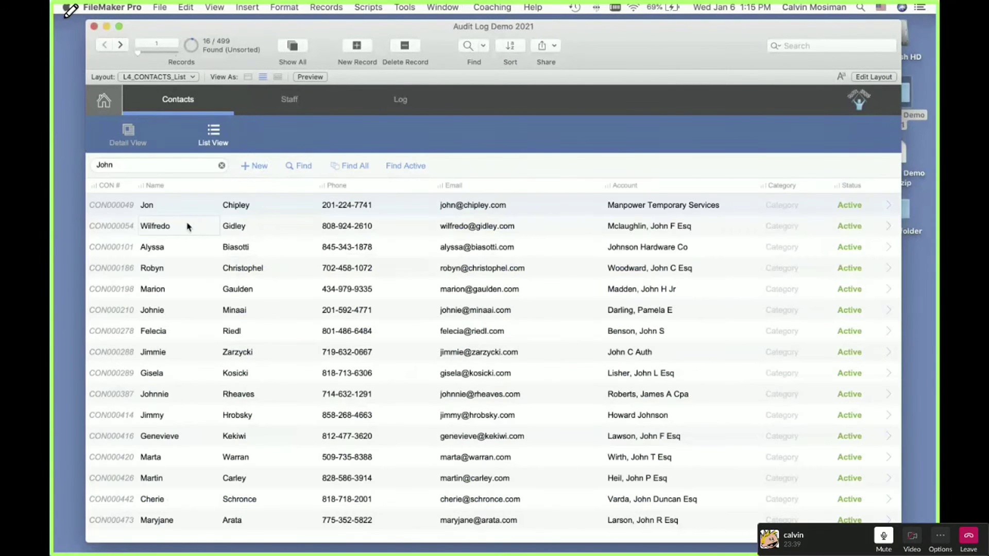
click(294, 165)
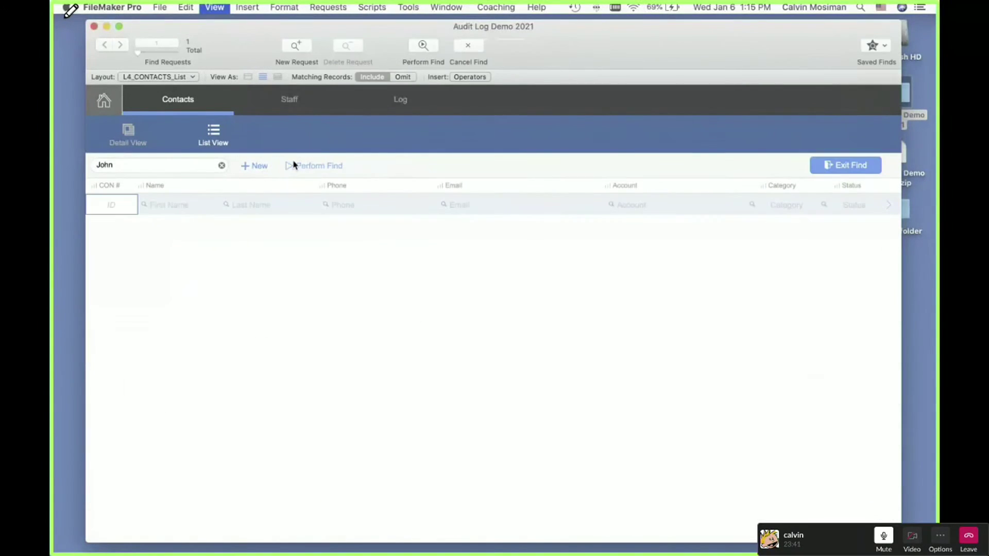
click(164, 204)
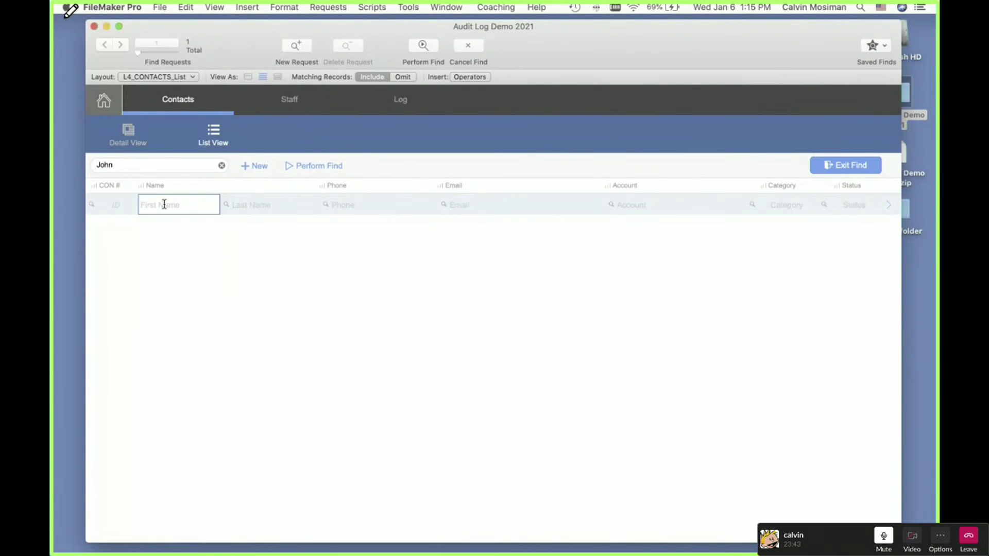
text(john)
click(329, 167)
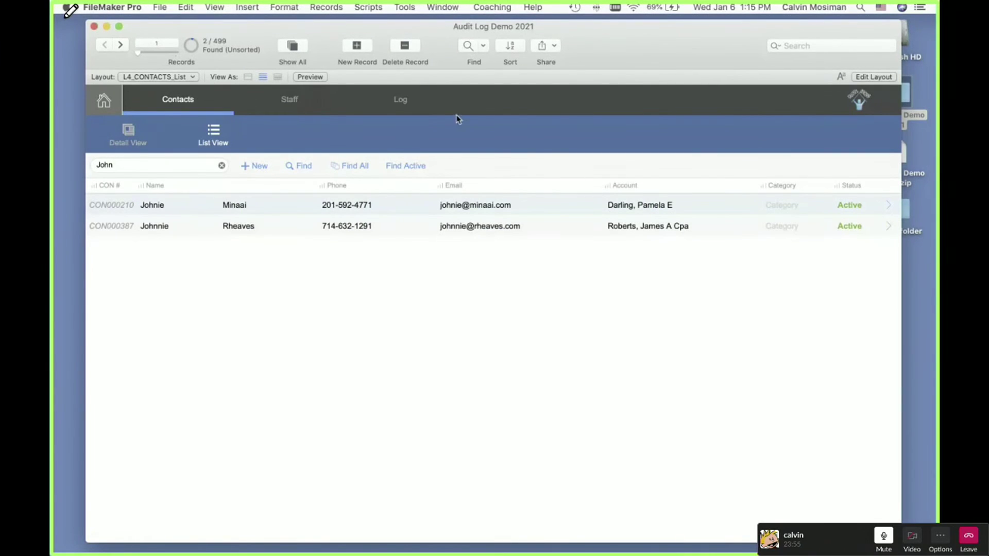
Step: Inspect the latest find entry in the full audit log, then go back to the contacts list
click(402, 105)
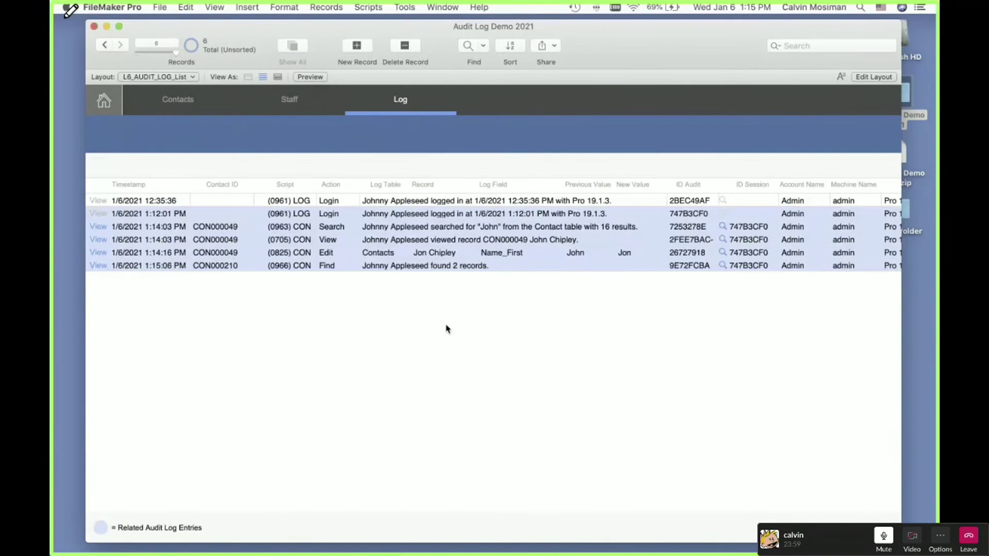
click(451, 265)
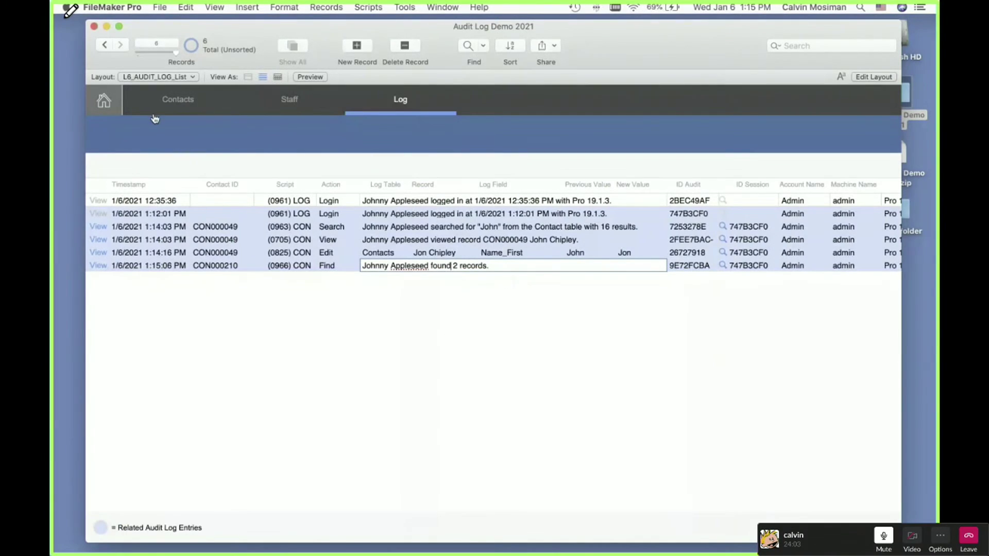
click(178, 105)
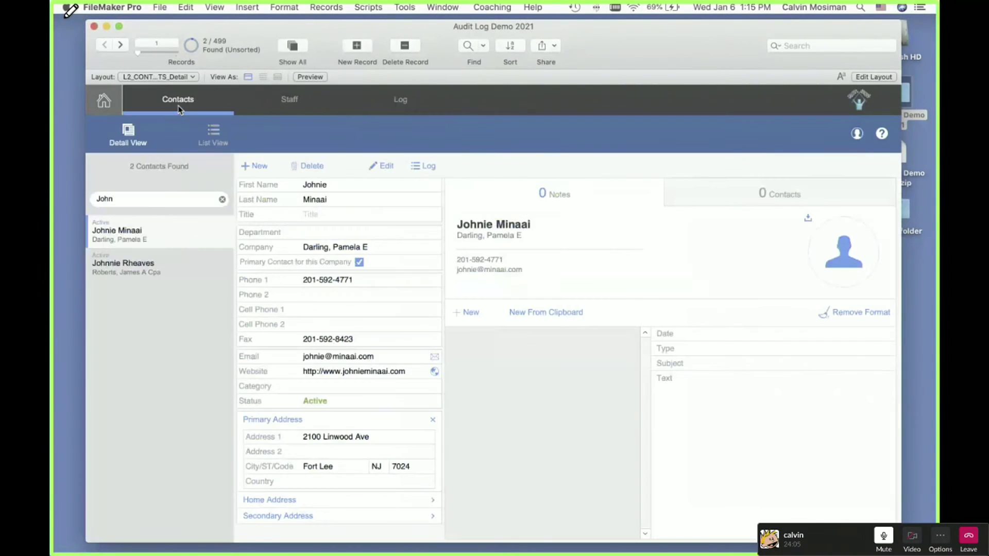
click(200, 134)
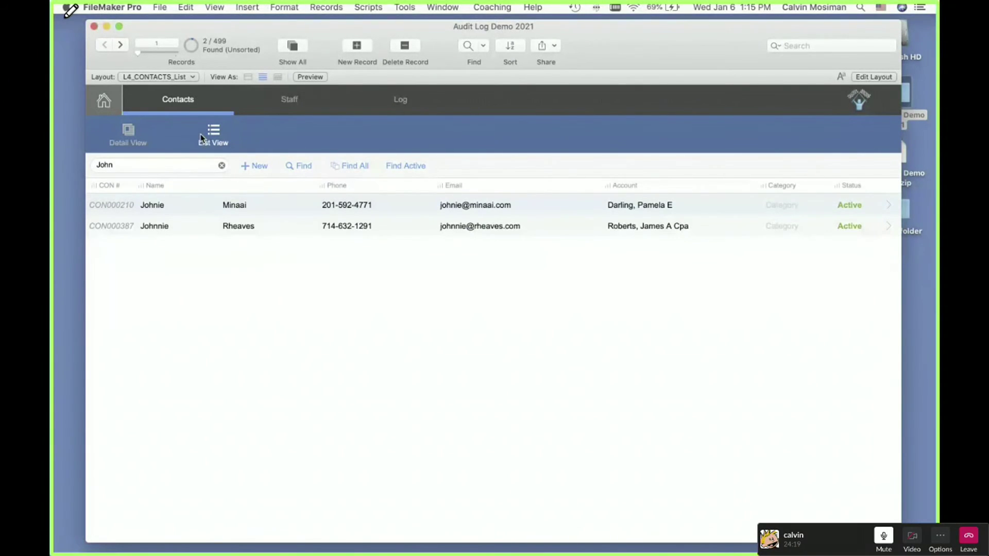
Step: Re-run the quick search for 'john' to get 16 of 499 contacts and open the first in detail view
click(221, 166)
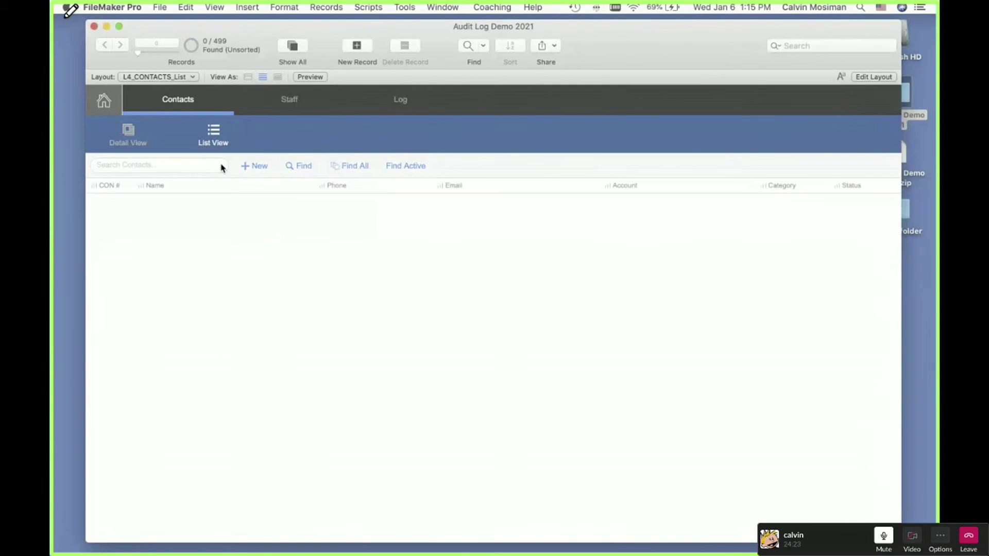
text(jhon)
key(BackSpace)
key(BackSpace)
key(BackSpace)
text(ohn)
key(Return)
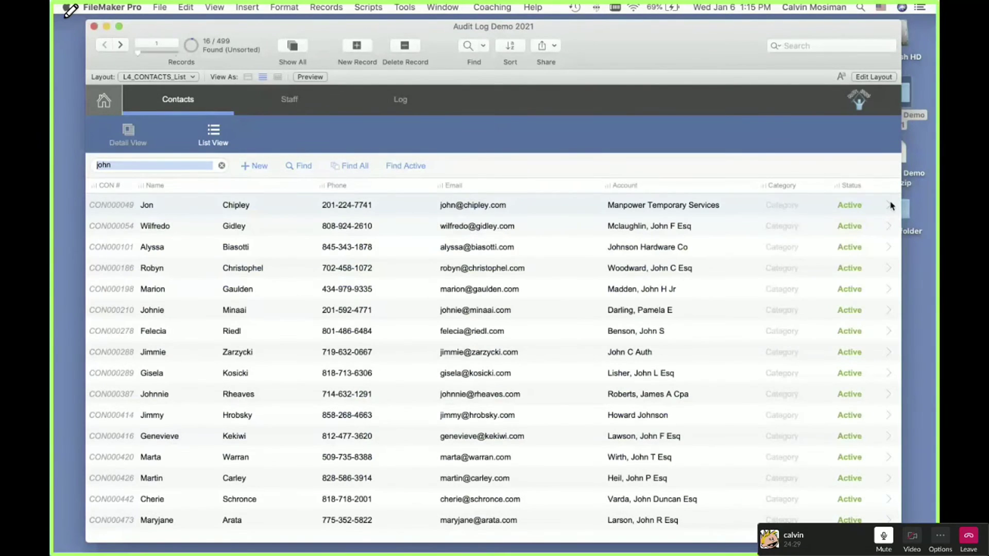
click(890, 205)
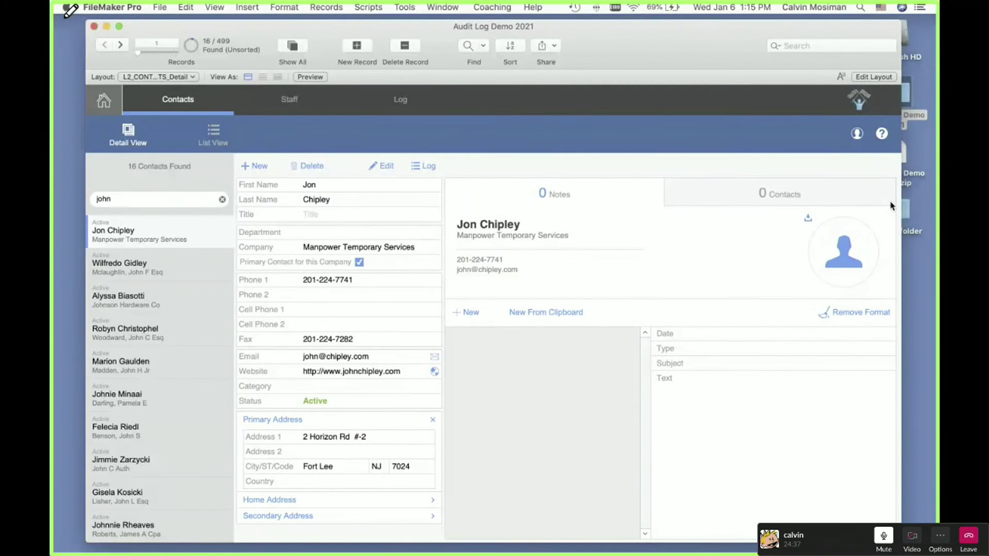
Step: Open the Script Debugger and switch the contact layout back to Browse mode with Cmd+B
click(401, 7)
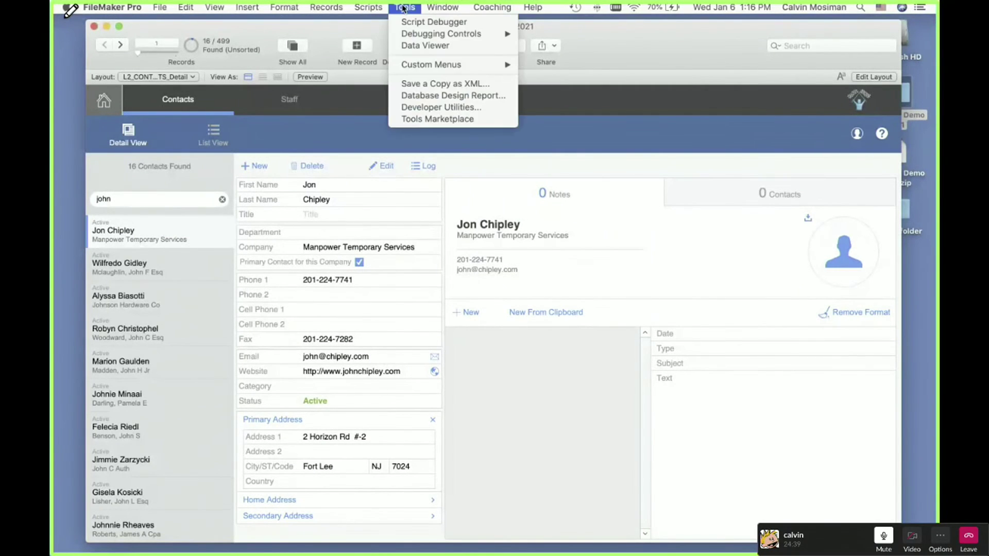
click(408, 22)
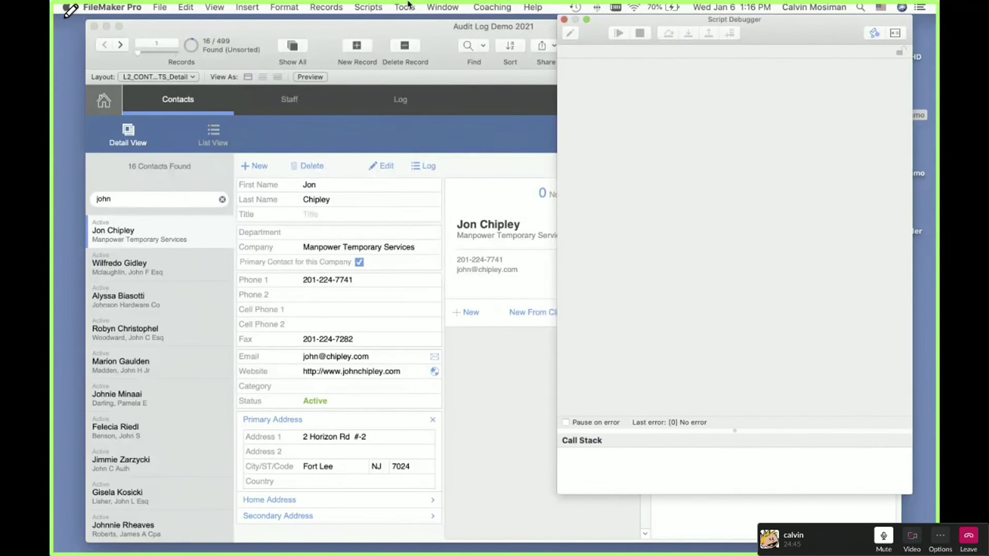
click(326, 187)
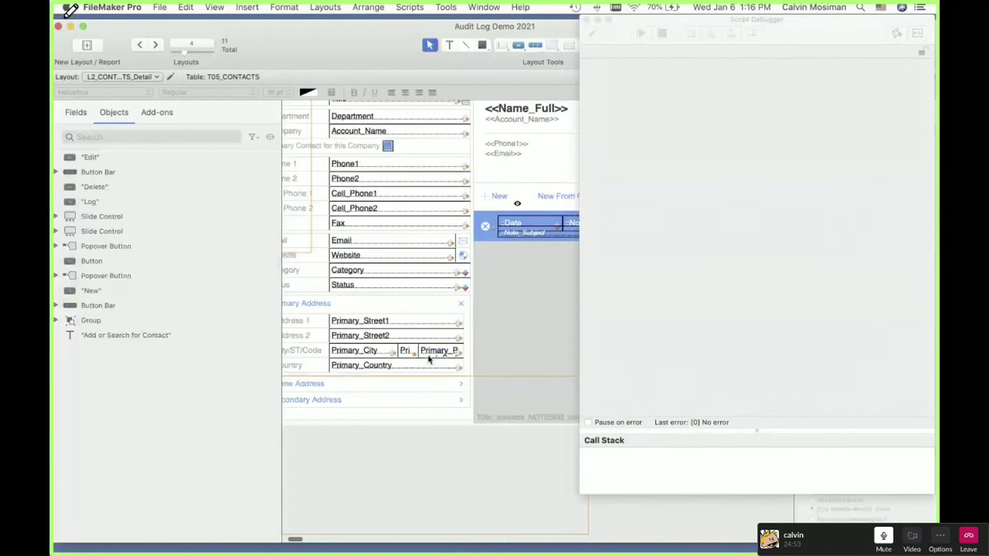
drag(490, 447, 367, 192)
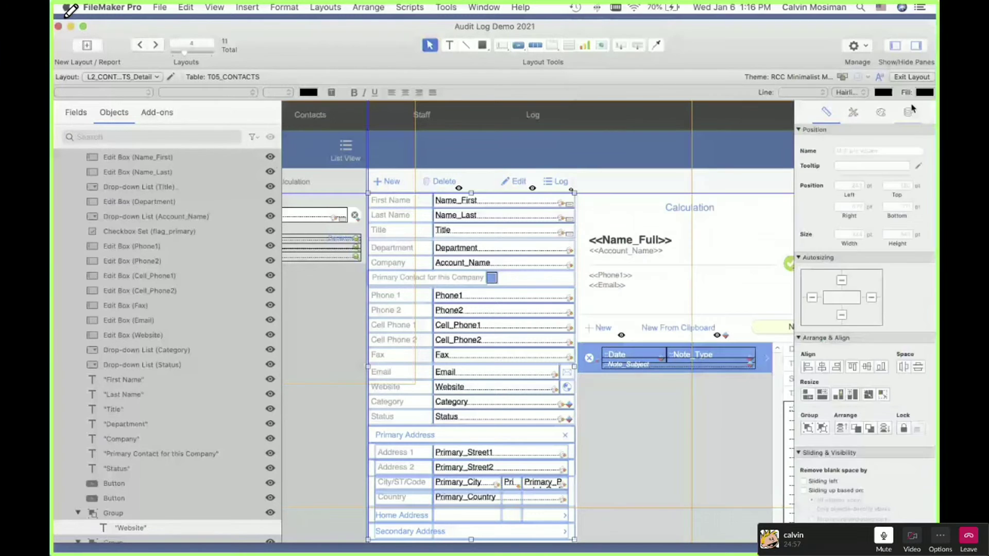
key(super+b)
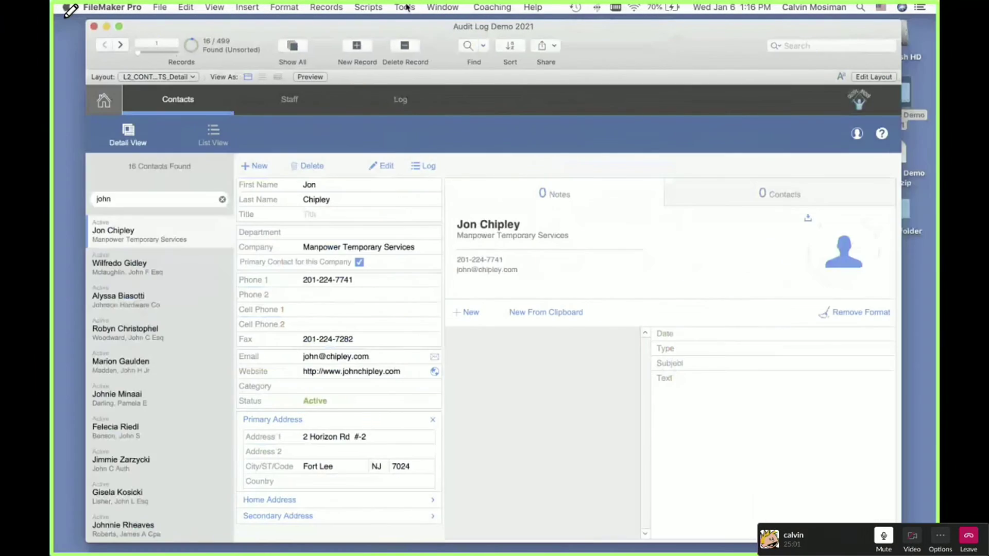
Step: With the debugger open, enter First Name and step its OnObjectEnter trigger script through to Exit Script
click(404, 6)
click(410, 22)
click(325, 189)
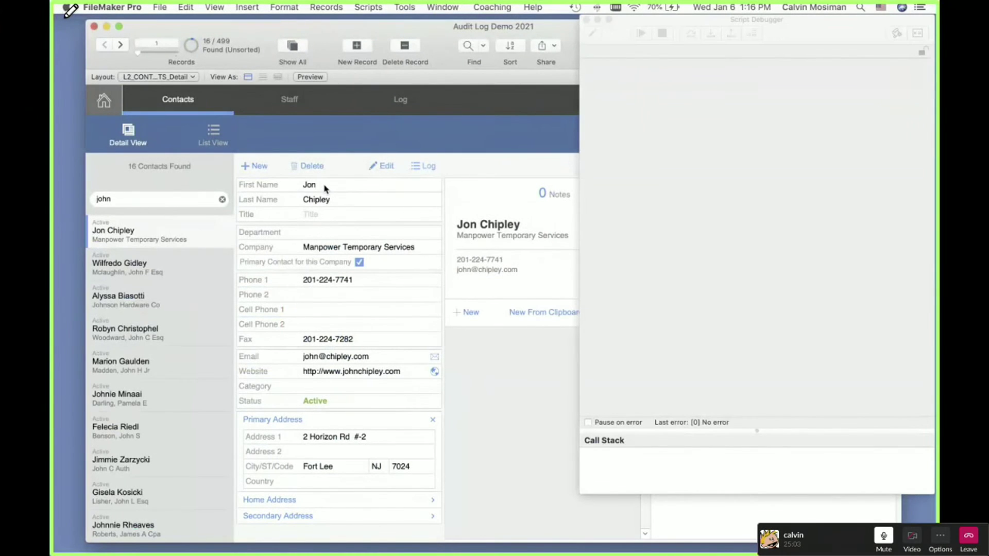
click(324, 186)
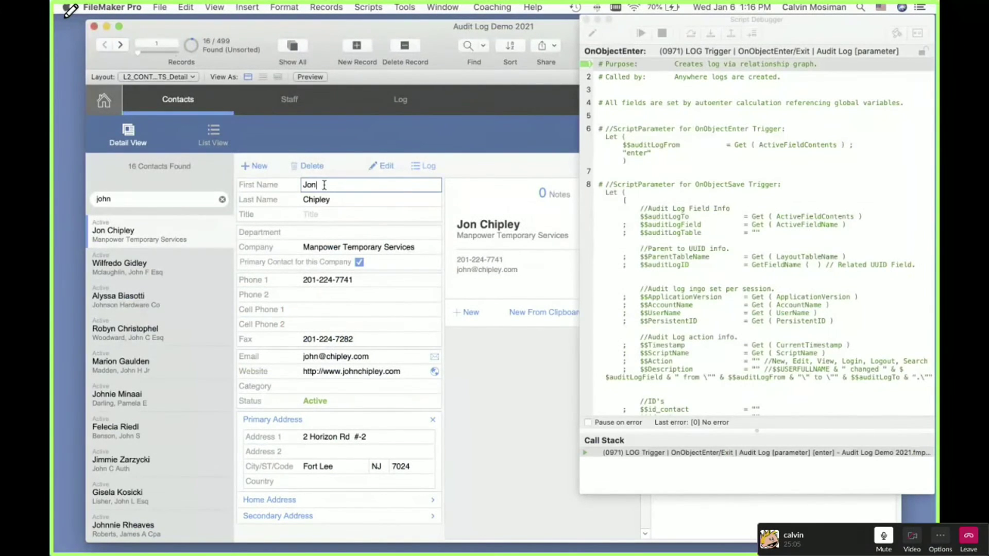
scroll(662, 216, down, 10)
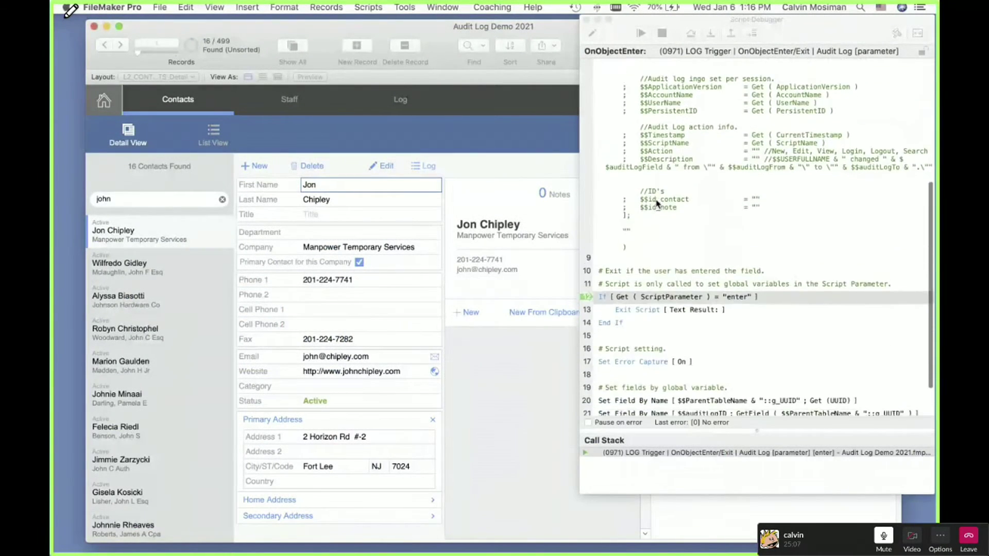
scroll(656, 203, up, 5)
scroll(657, 203, down, 5)
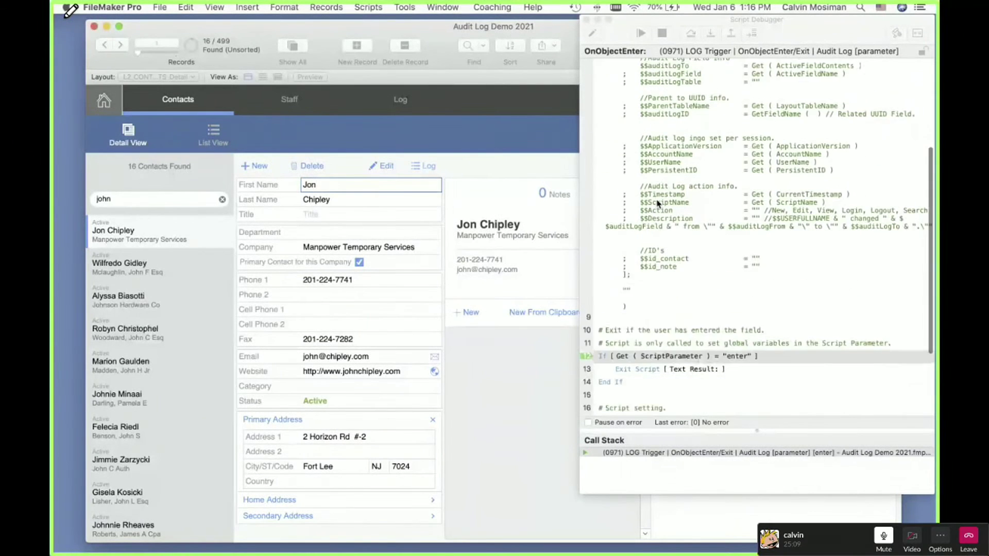
scroll(657, 204, up, 5)
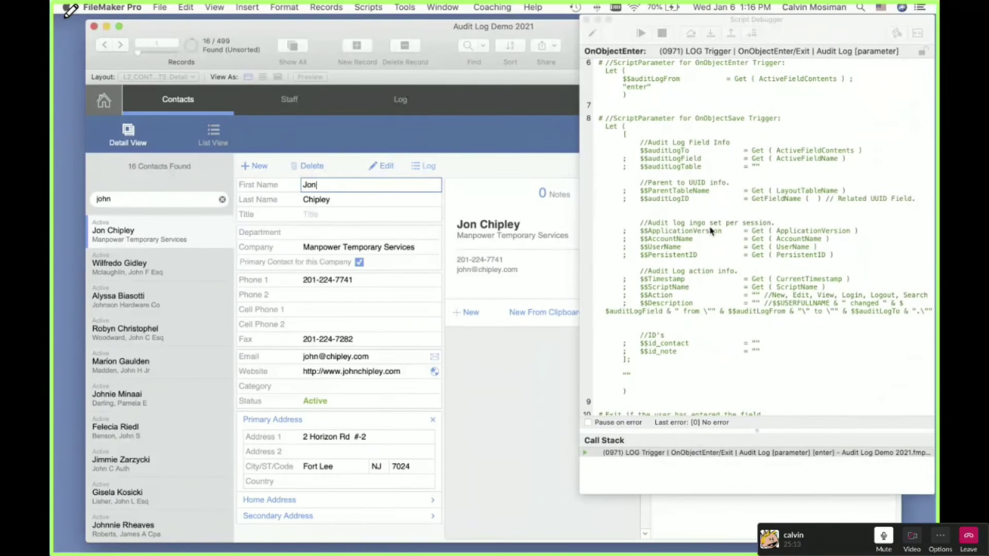
scroll(709, 237, down, 9)
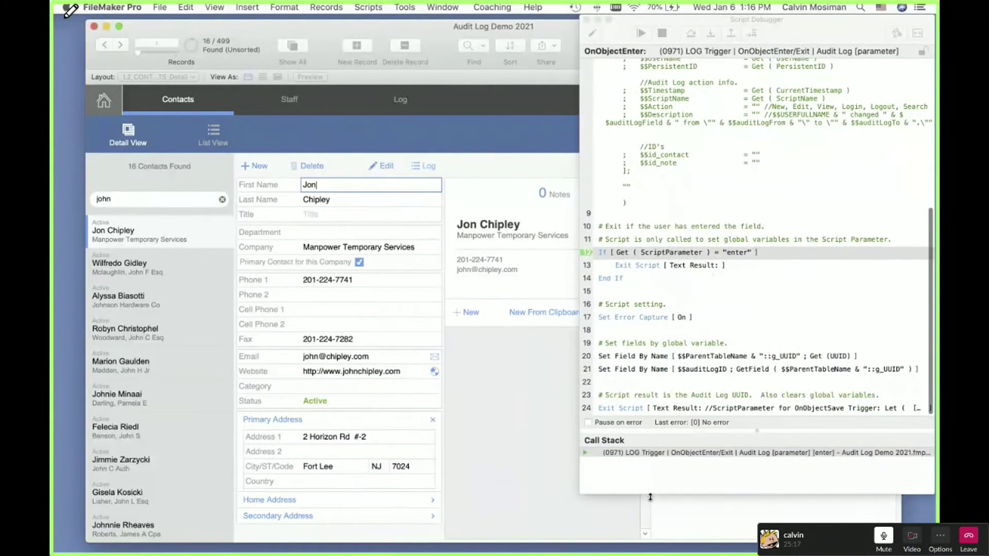
click(819, 455)
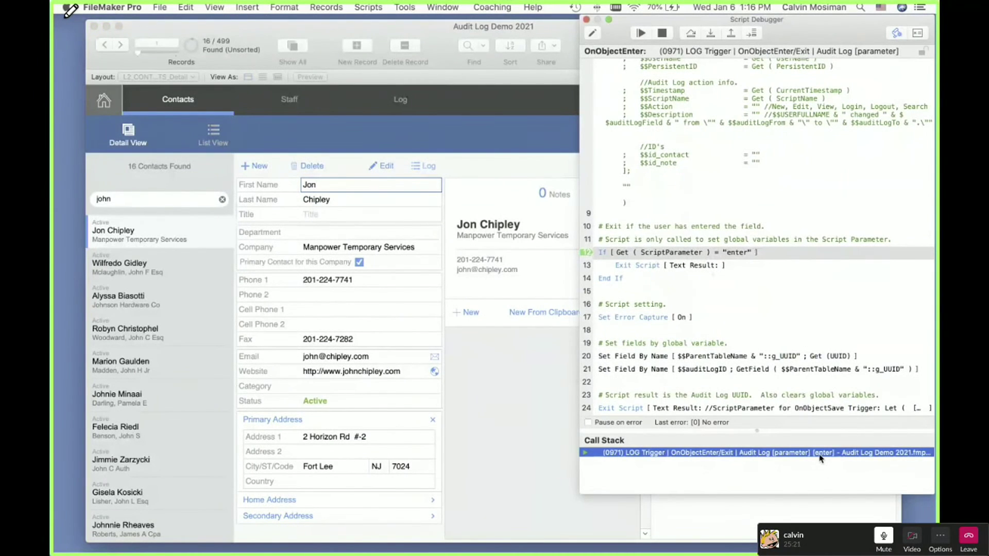
click(710, 34)
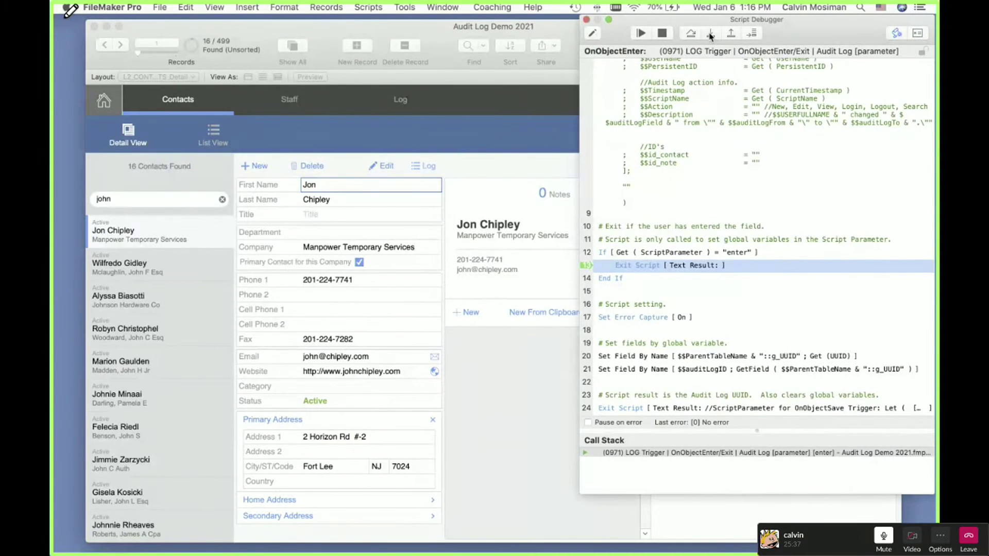
click(709, 34)
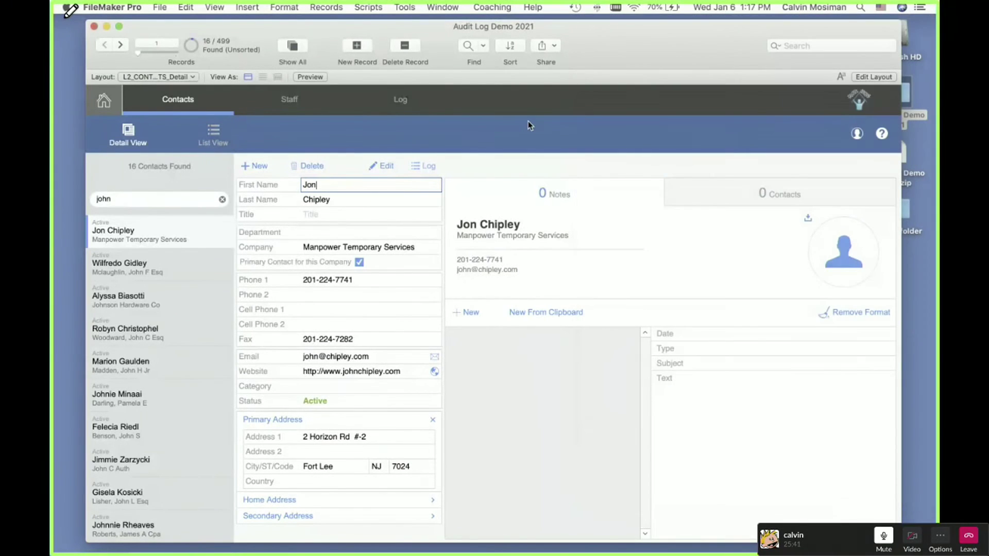
Step: In Layout mode, open Set Script Triggers for Name_First, showing OnObjectEnter and OnObjectSave running LOG Trigger
click(528, 121)
key(super+l)
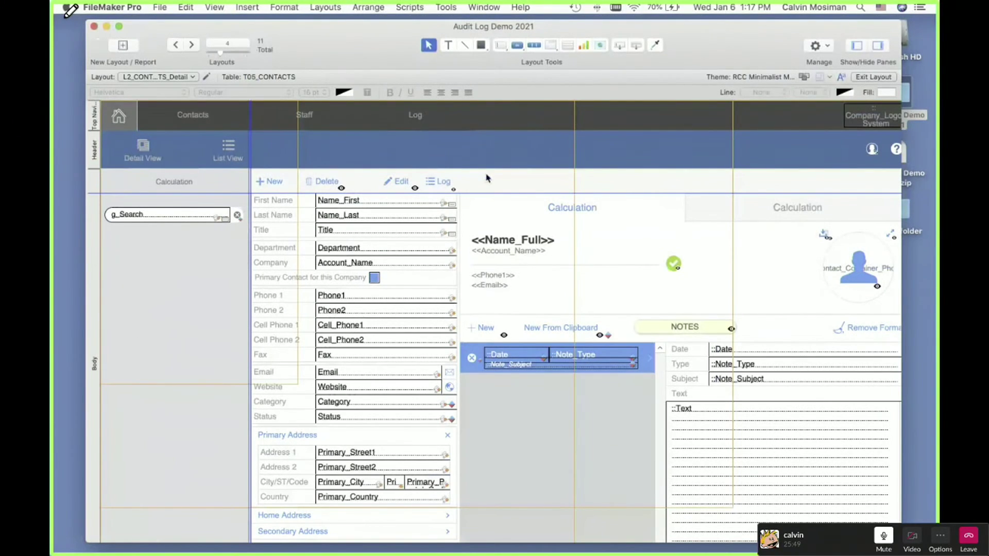
right_click(546, 203)
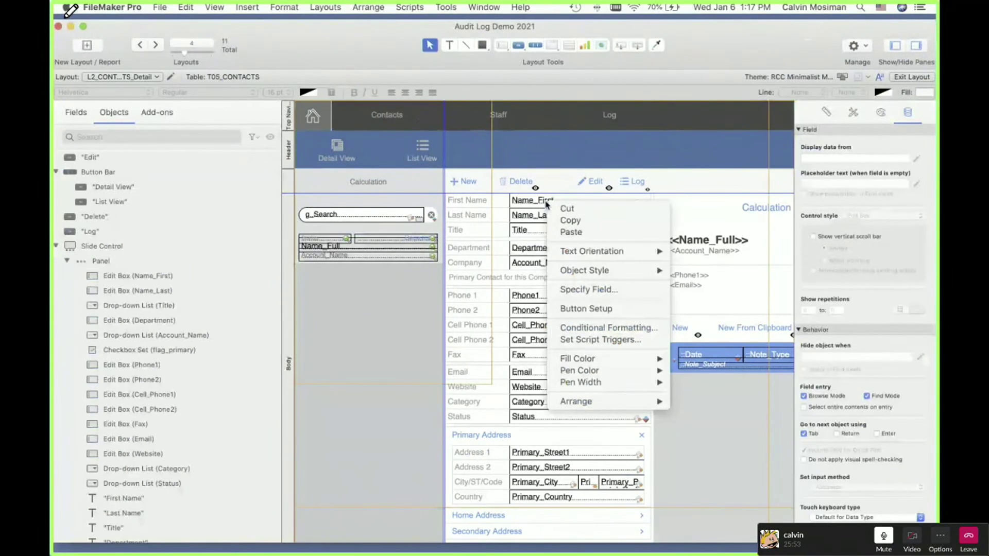
click(600, 340)
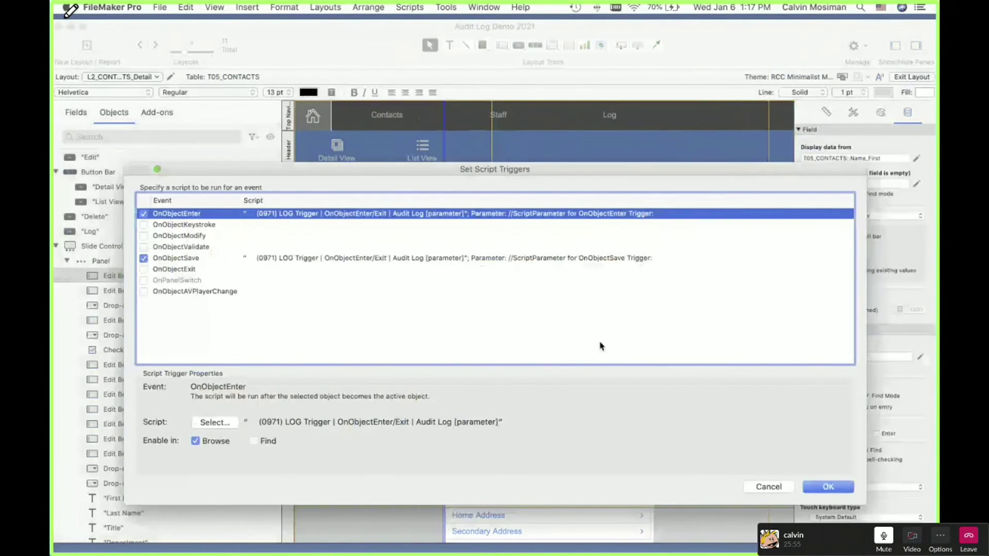
Step: Review OnObjectEnter's parameter calculation: $$auditLogFrom set to Get ( ActiveFieldContents ), returning "enter"
click(215, 422)
click(558, 516)
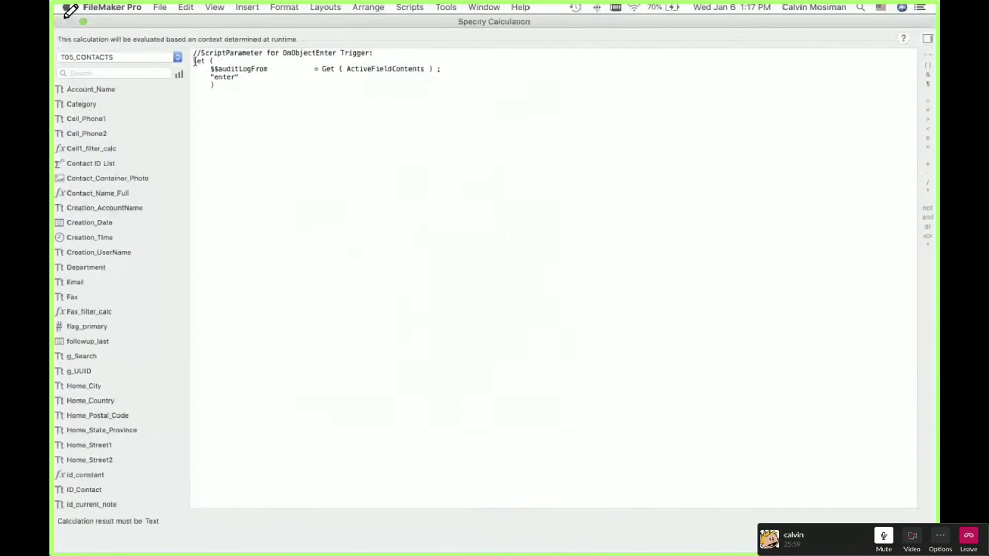
double_click(228, 71)
click(243, 106)
double_click(230, 68)
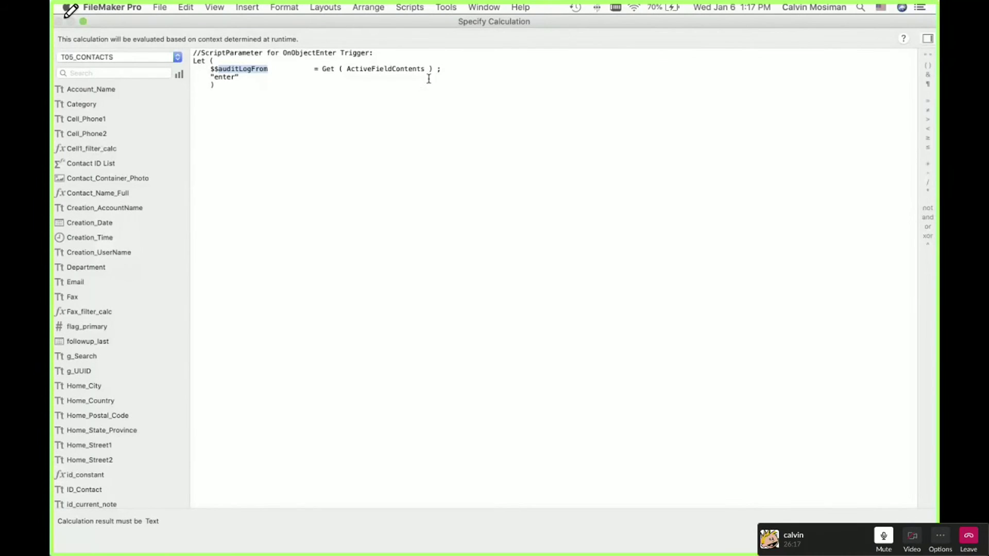
drag(322, 69, 433, 72)
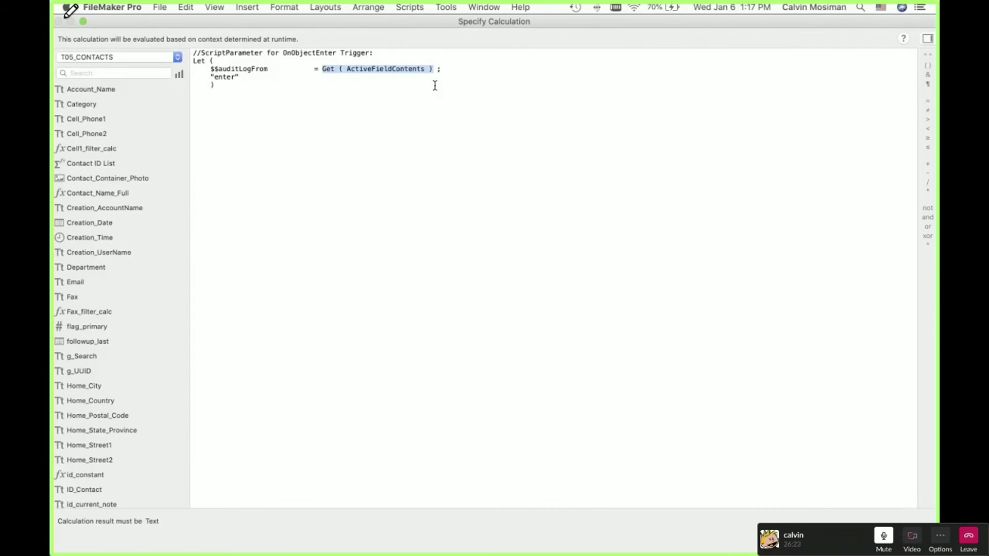
double_click(223, 76)
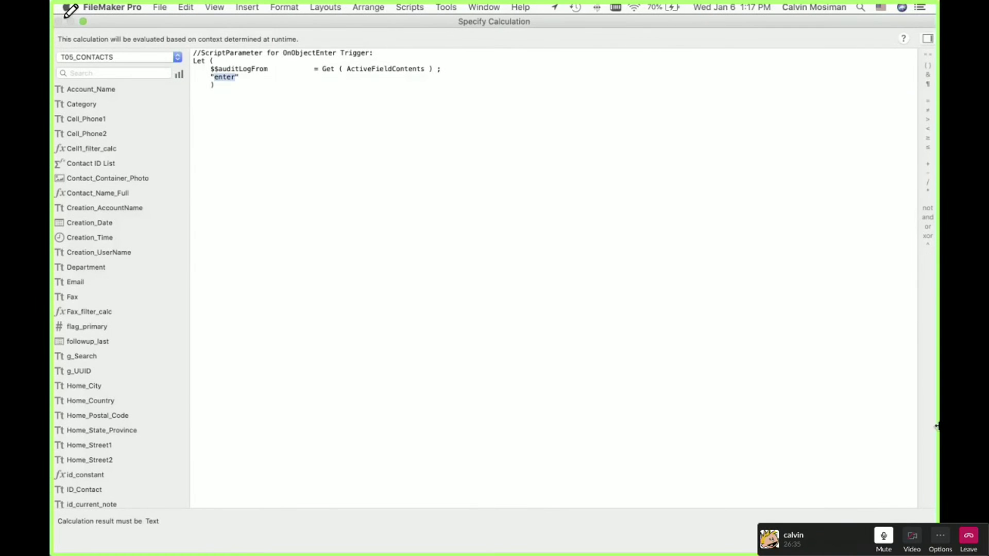
click(896, 538)
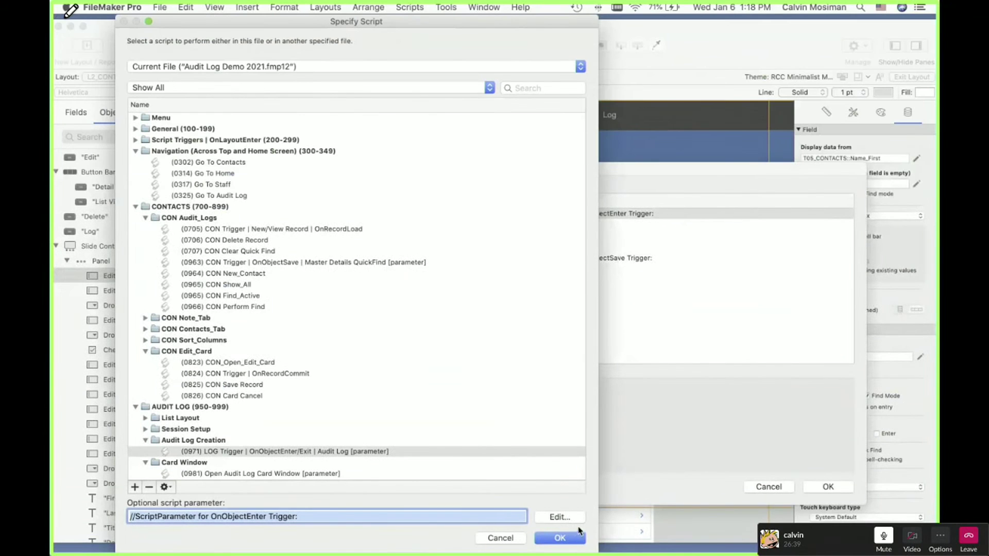
Step: Confirm the LOG Trigger script and trigger settings, then browse contacts again with 16 of 499 found
click(567, 538)
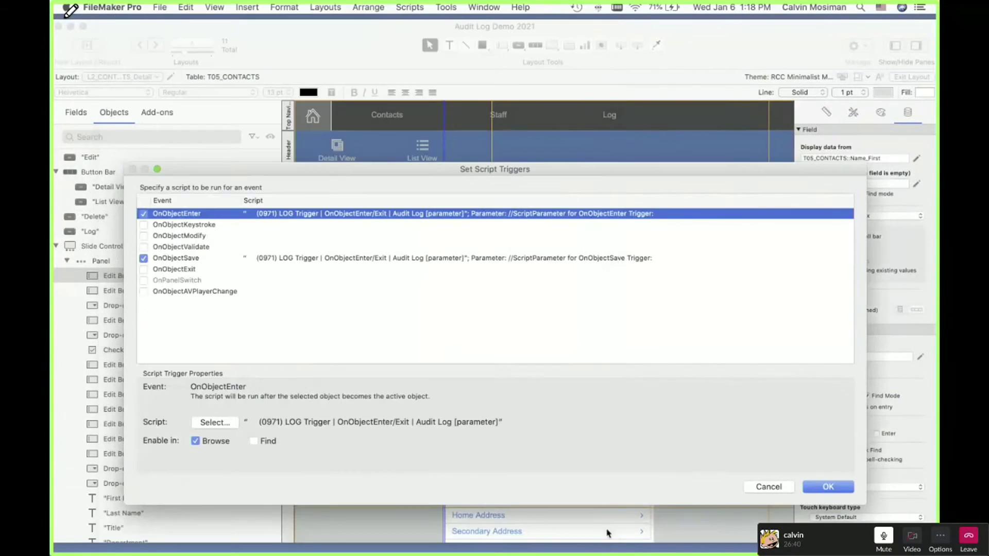
click(814, 490)
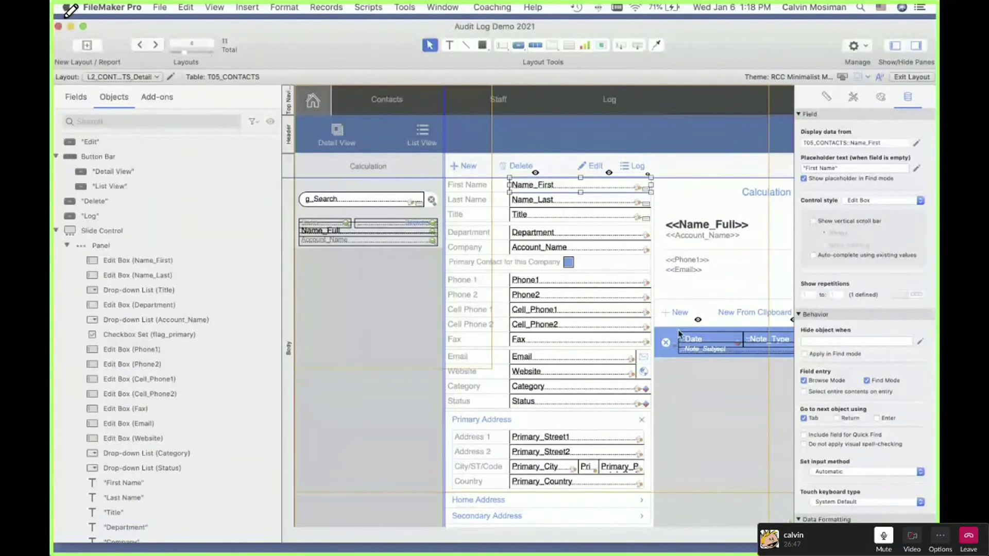
key(super+b)
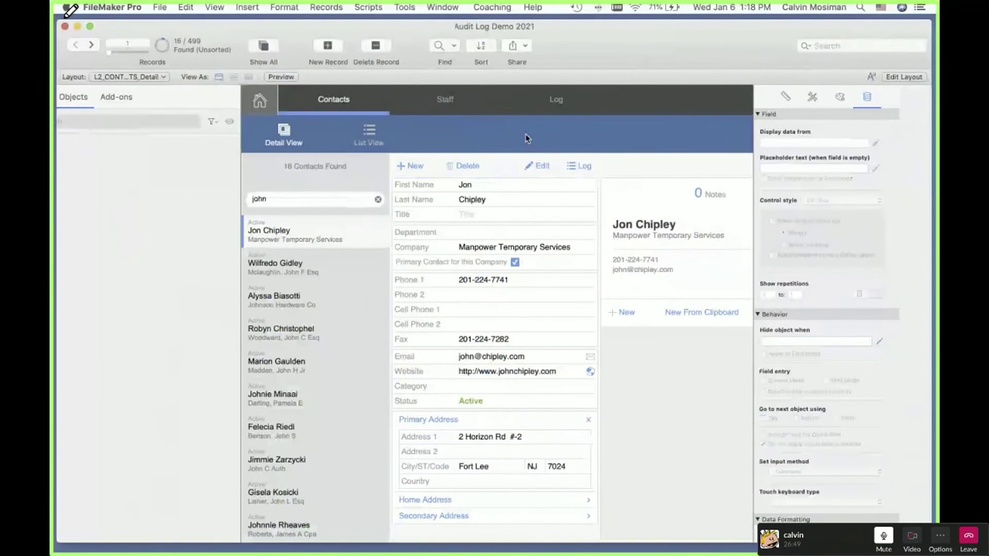
Step: With the Script Debugger on, append 'athan' to make first name Jonathan and commit it with Tab
click(405, 7)
click(421, 21)
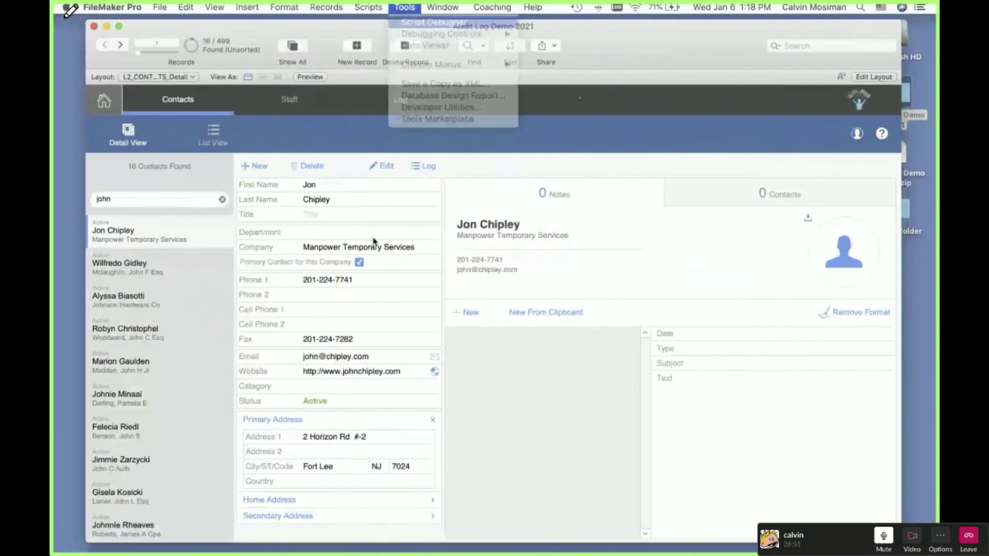
click(333, 186)
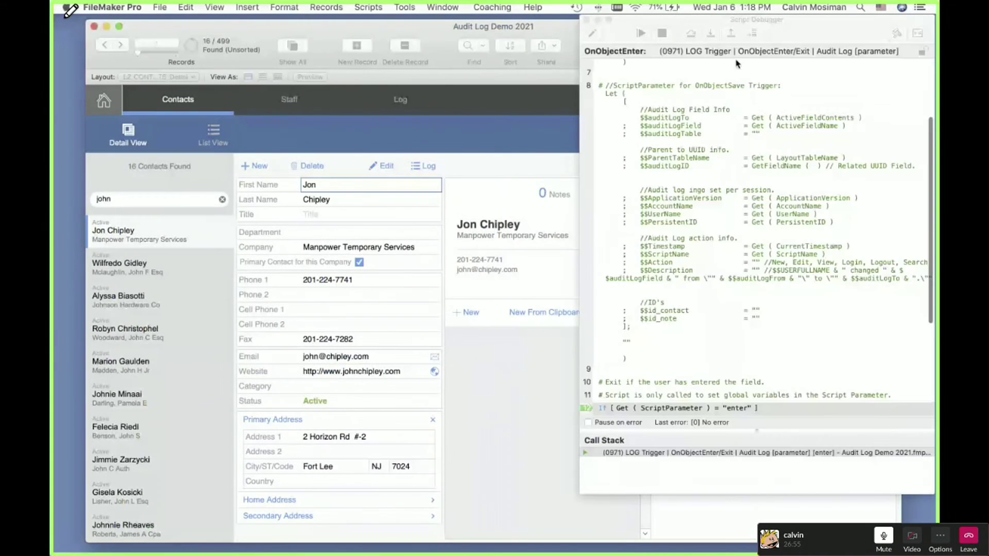
click(641, 33)
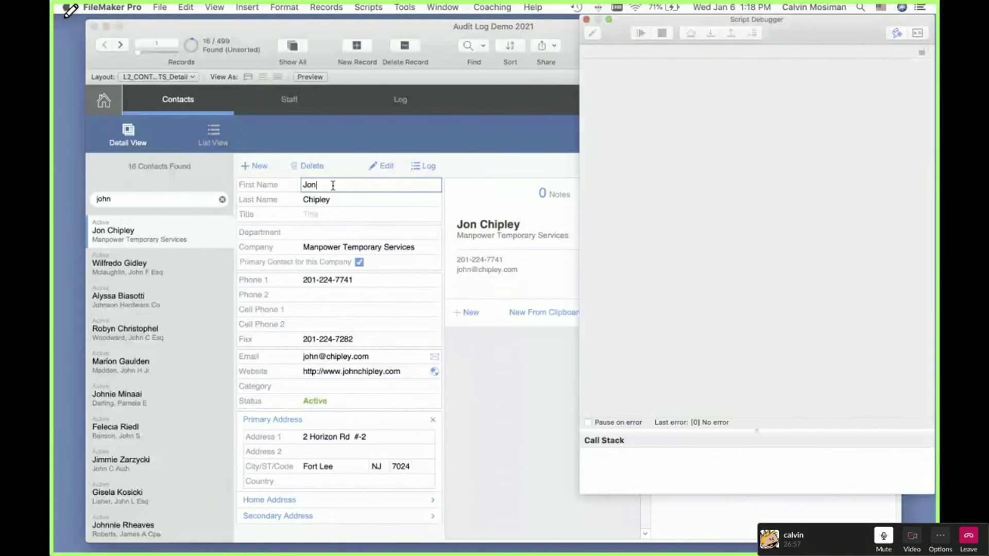
click(333, 185)
text(atha)
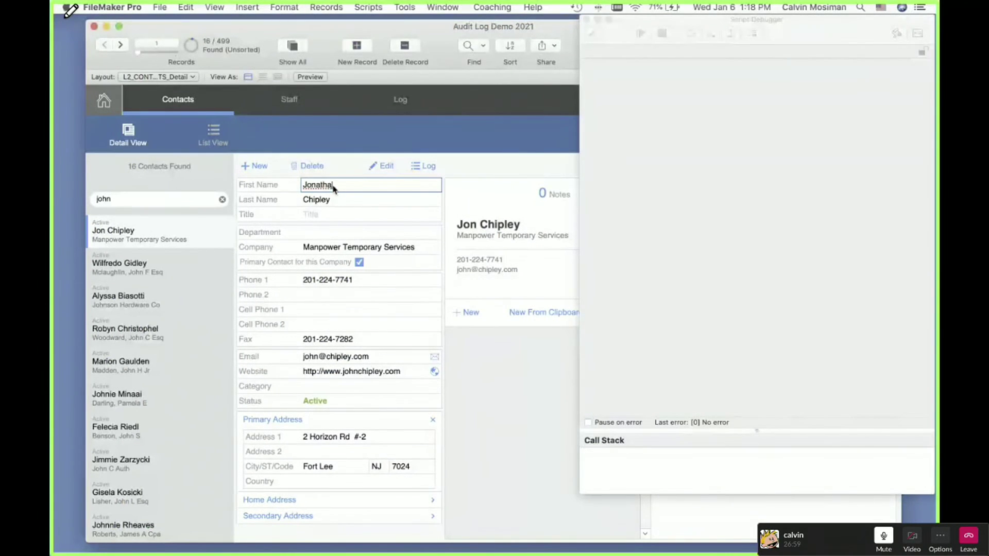
text(n)
key(Tab)
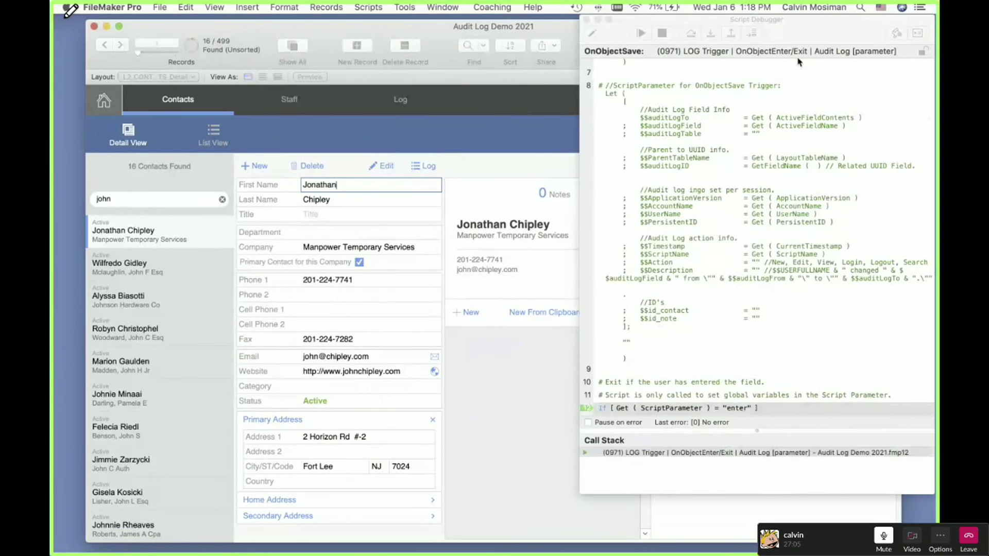
Step: Step the OnObjectSave script through its Set Field By Name lines and Exit Script, ending paused on Last Name's OnObjectEnter
scroll(797, 62, down, 6)
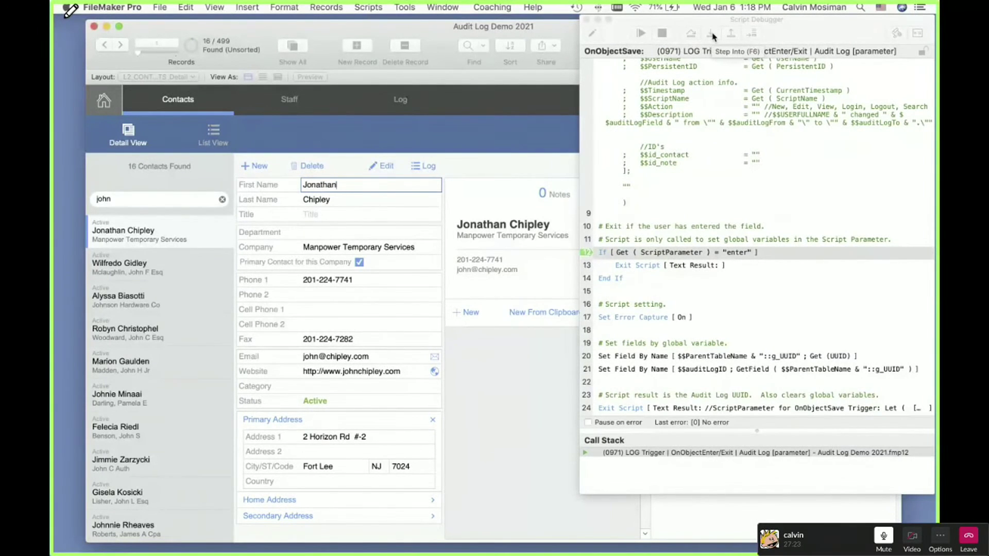
click(713, 36)
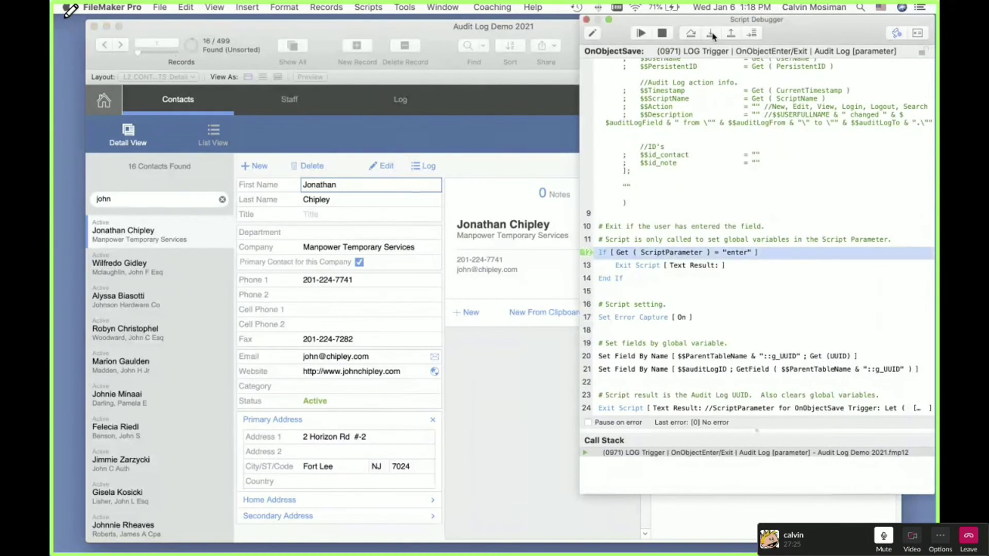
click(713, 36)
click(713, 36)
click(713, 36)
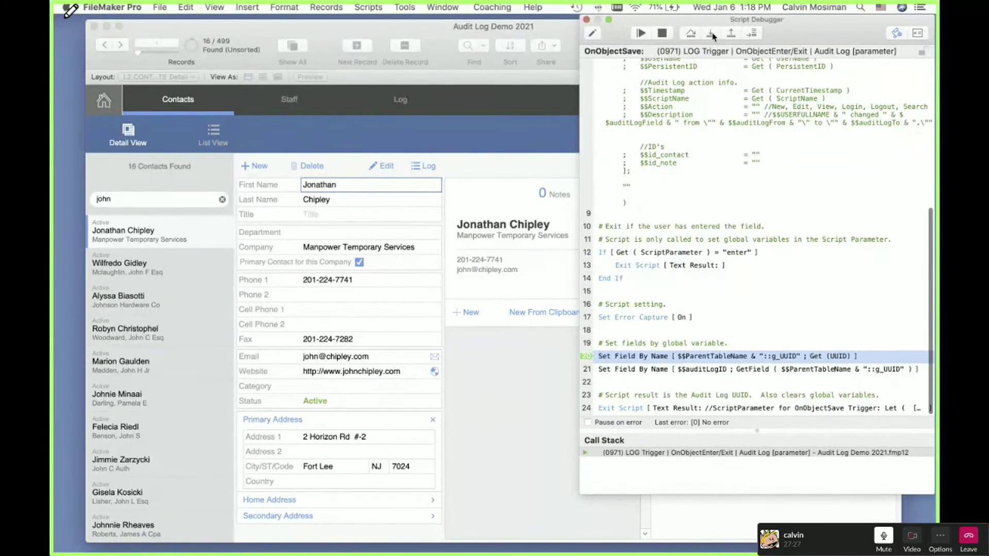
scroll(746, 160, down, 2)
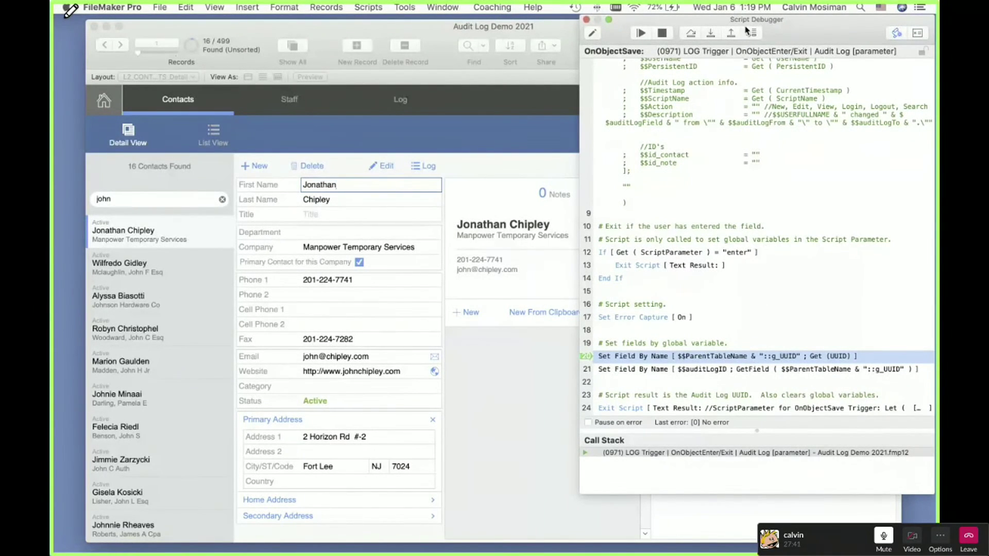
click(711, 33)
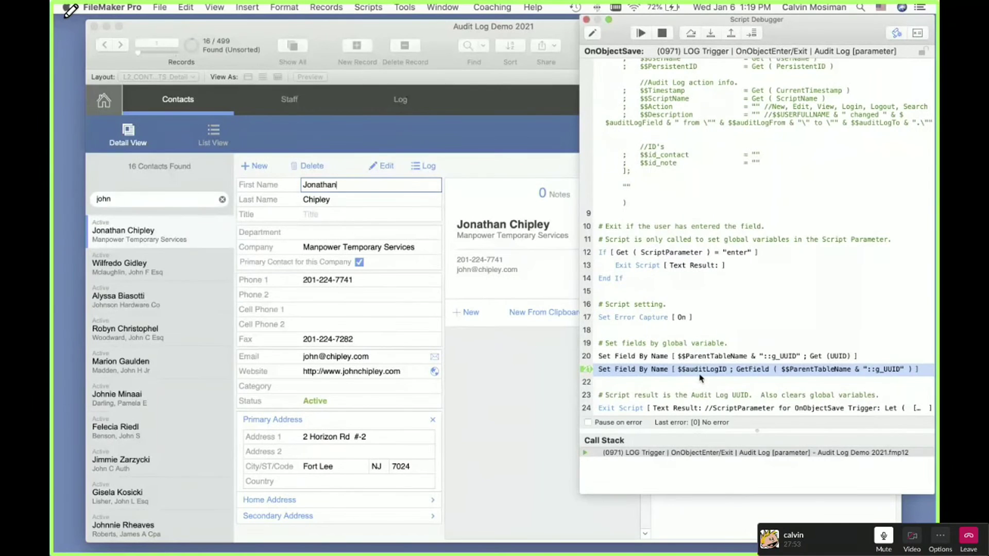
click(710, 34)
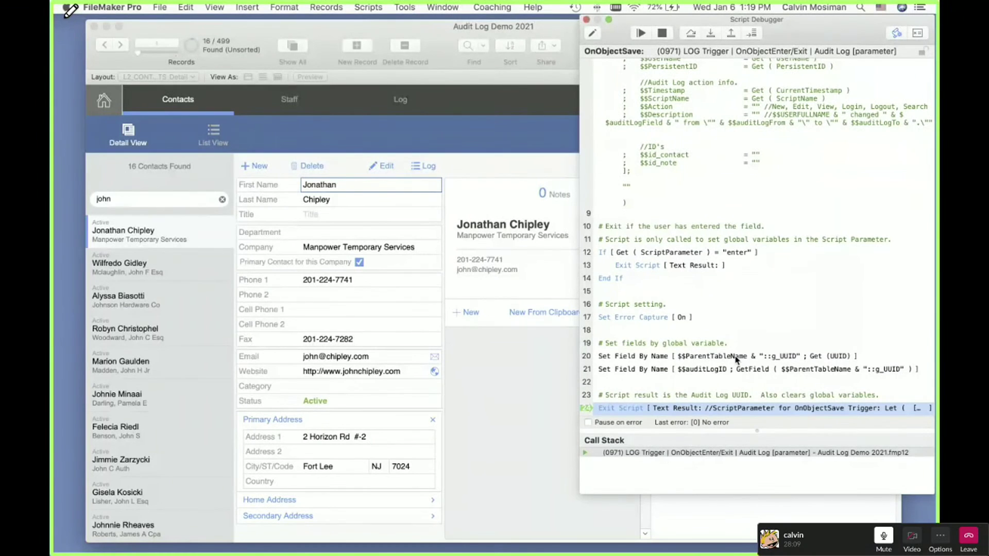
click(713, 36)
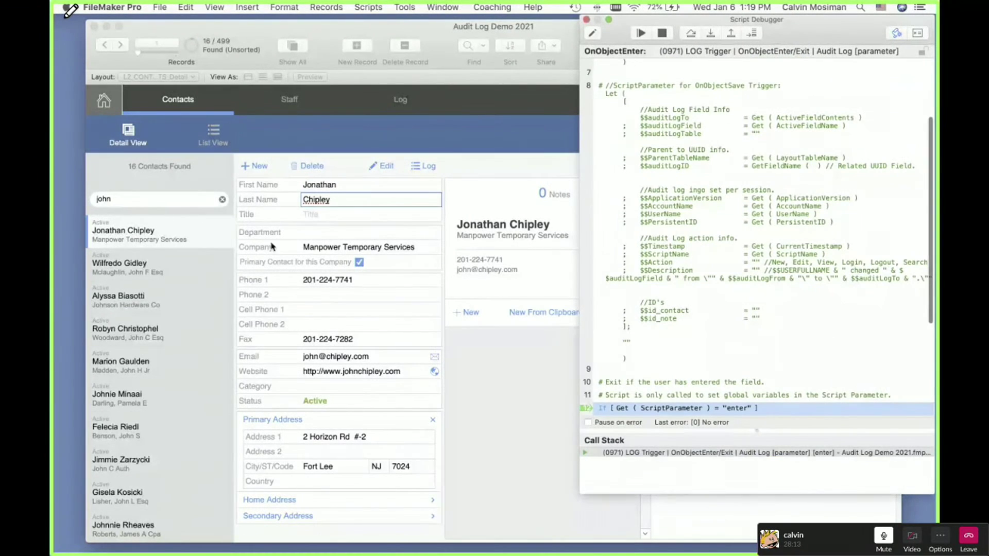
Step: Step the Last Name enter trigger script past its If check to completion, then close the Script Debugger
scroll(724, 136, down, 5)
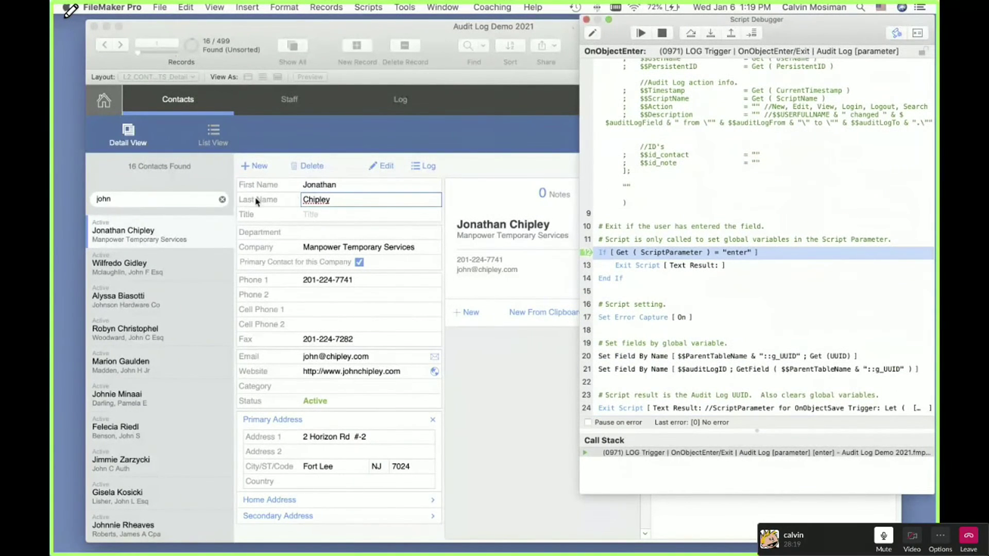
click(710, 34)
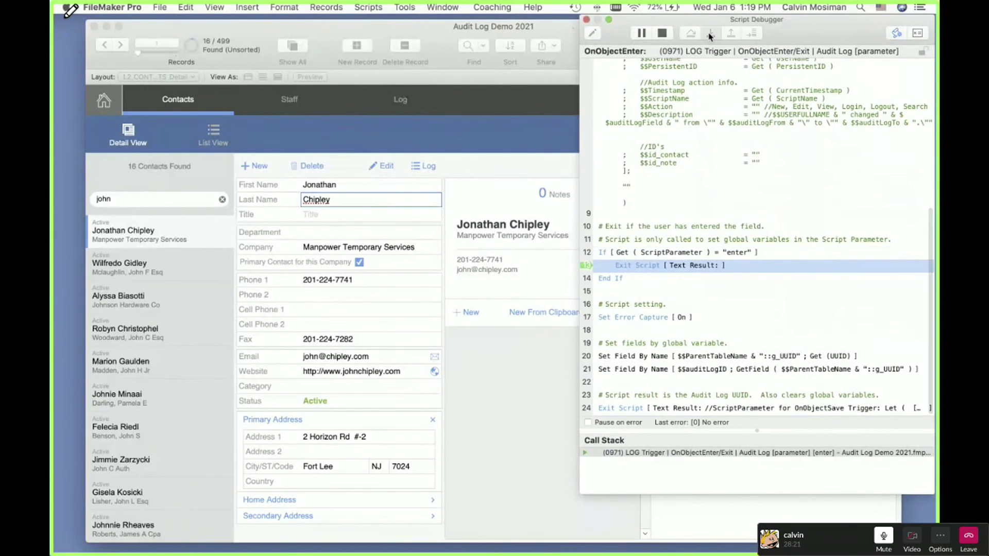
click(710, 33)
click(585, 20)
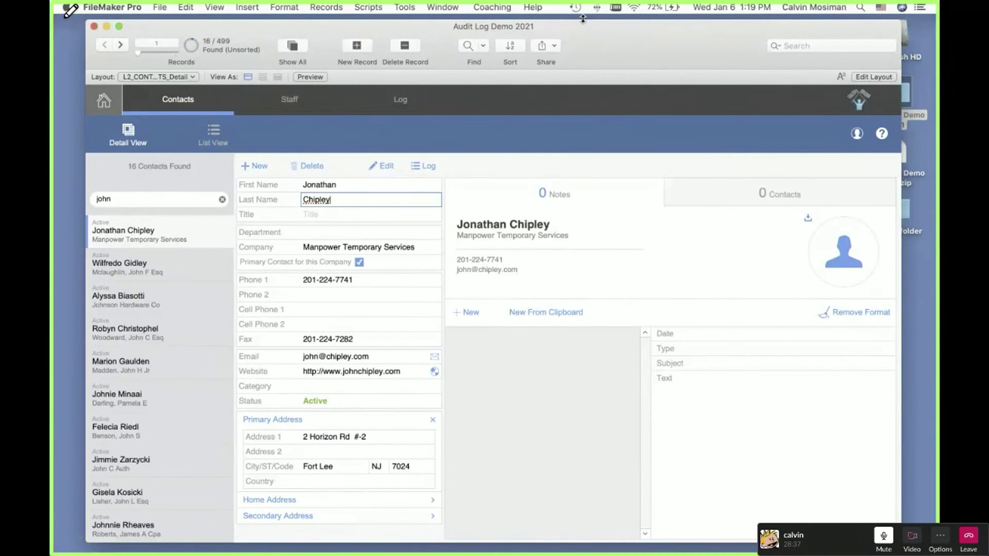
click(545, 162)
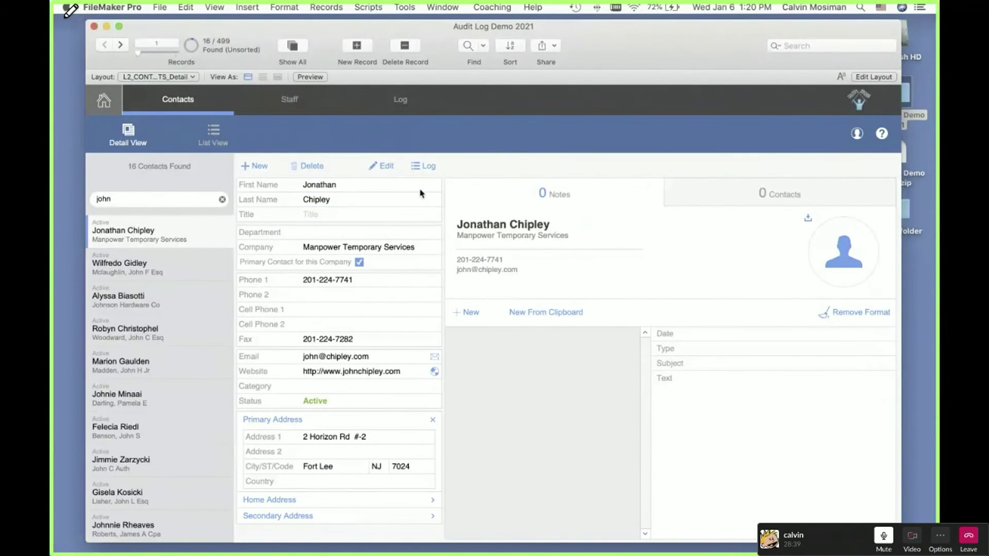
click(421, 168)
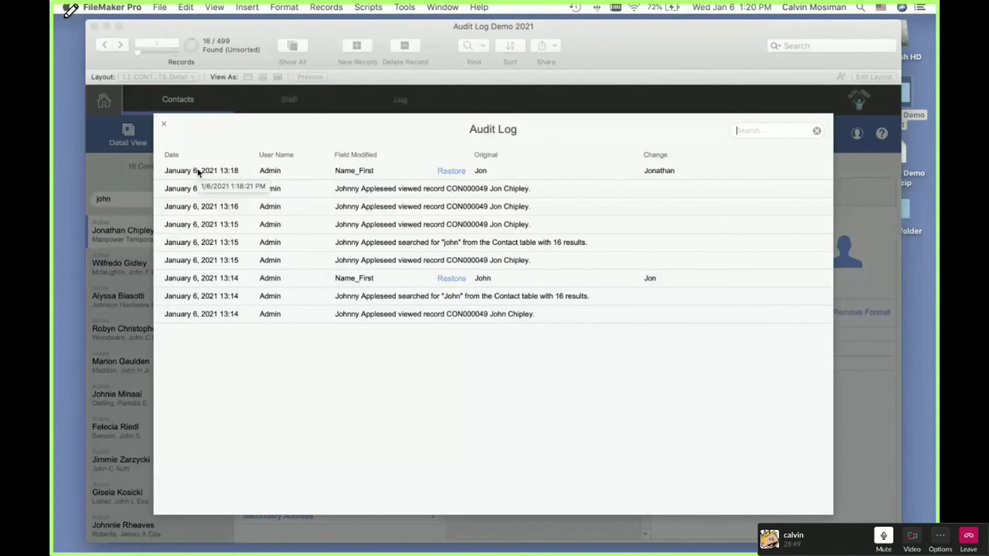
click(164, 126)
Step: In Layout mode, open Specify Script for Name_First's OnObjectSave trigger, showing 0971 LOG Trigger
key(super+l)
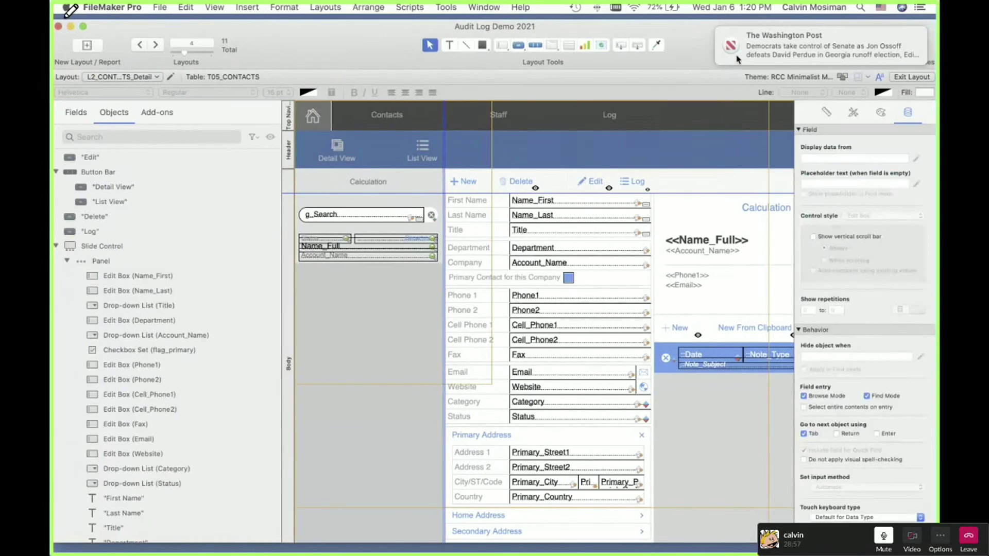
click(623, 201)
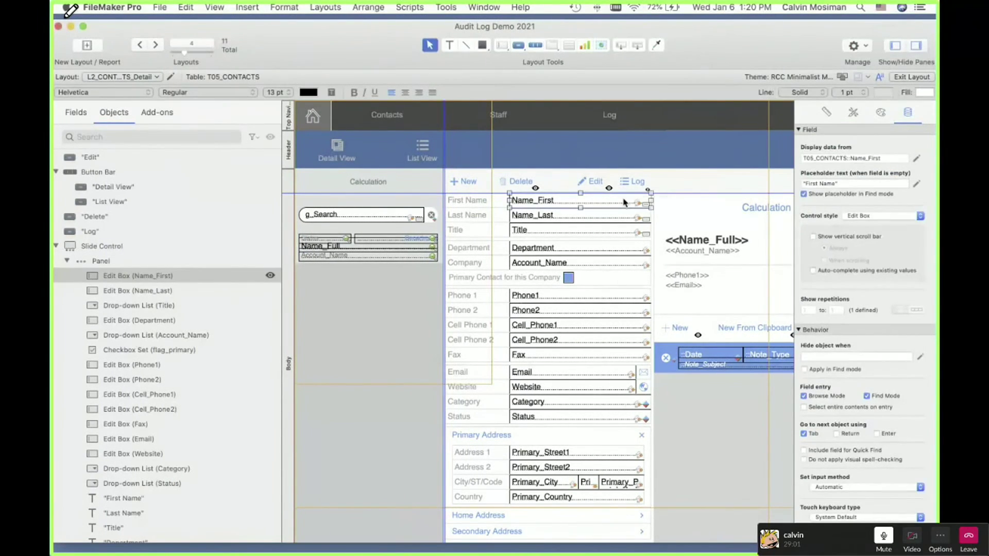
right_click(624, 201)
click(672, 337)
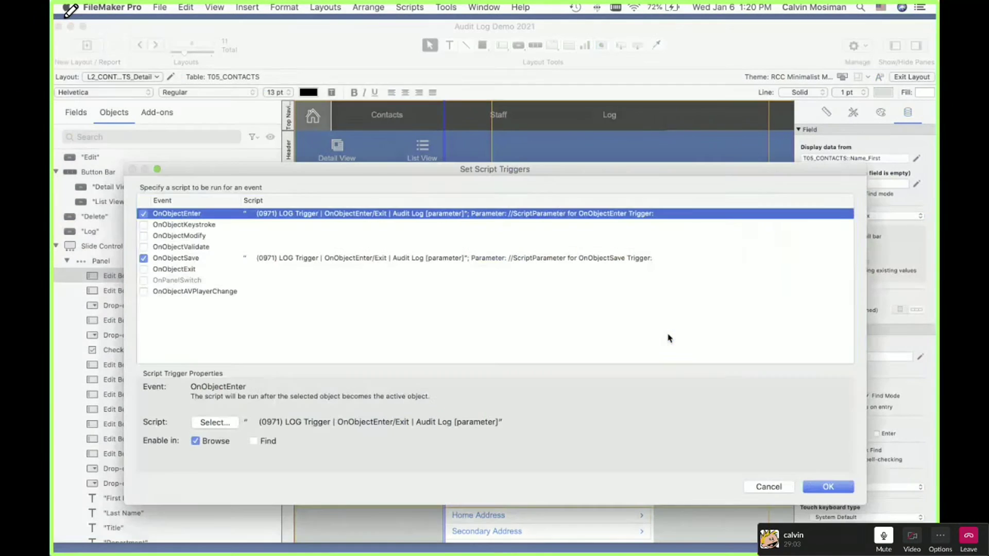
click(545, 258)
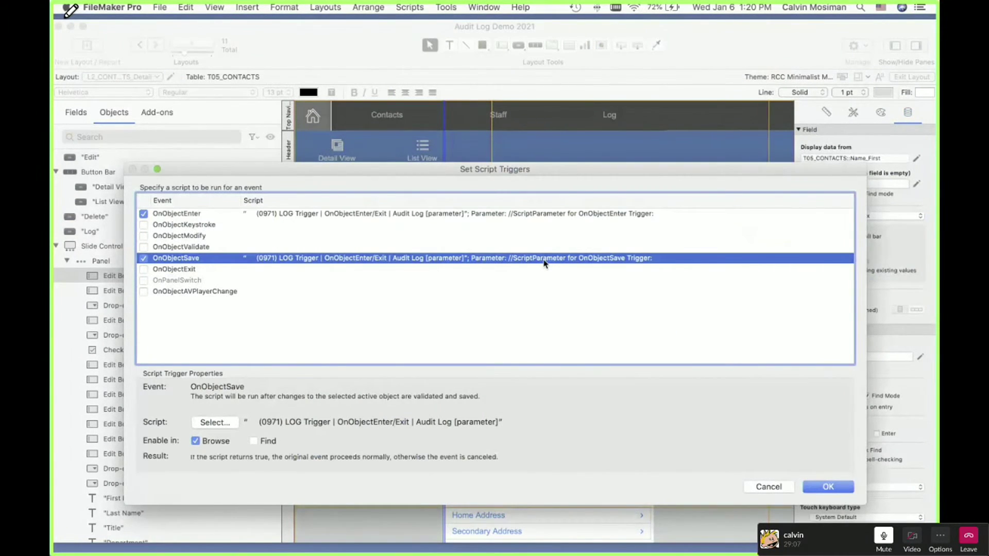
double_click(544, 262)
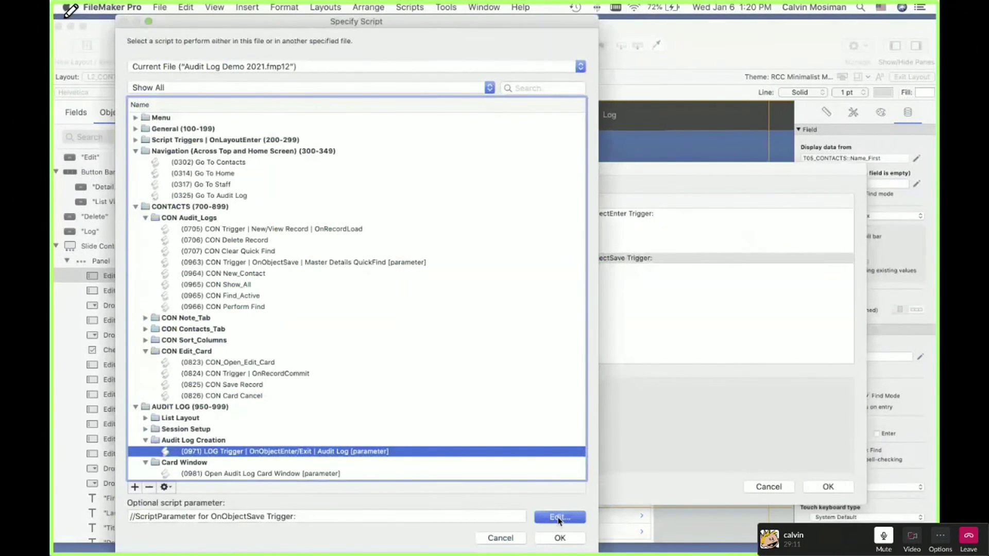
Step: Review the OnObjectSave parameter calculation, highlighting auditLogTo, auditLogField, auditLogTable, parent UUID and id_note parts
click(558, 517)
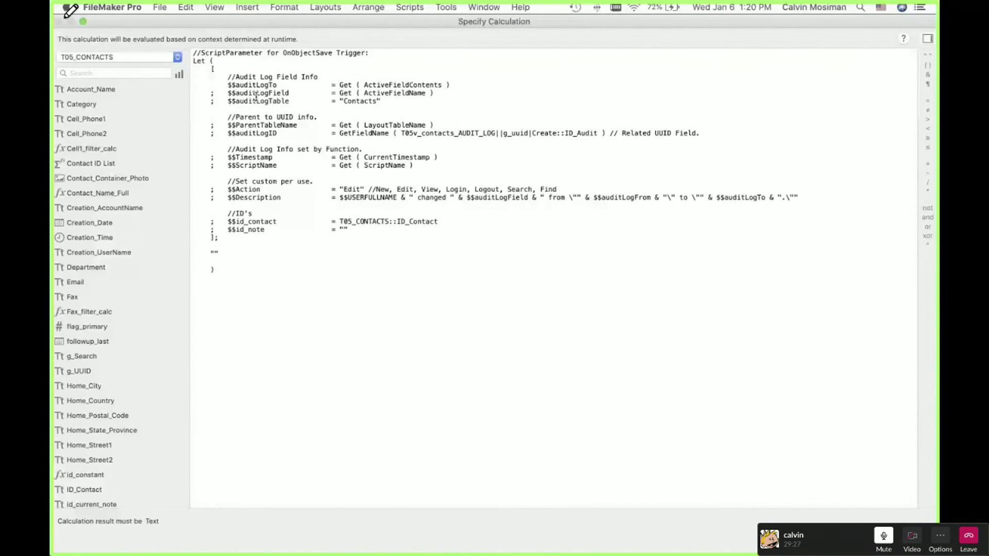
double_click(255, 85)
double_click(261, 93)
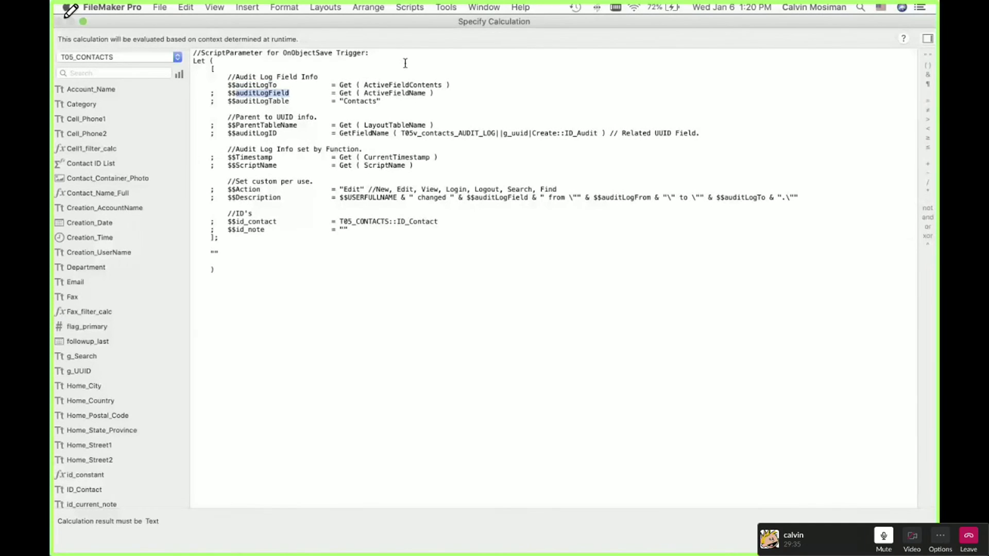
double_click(285, 103)
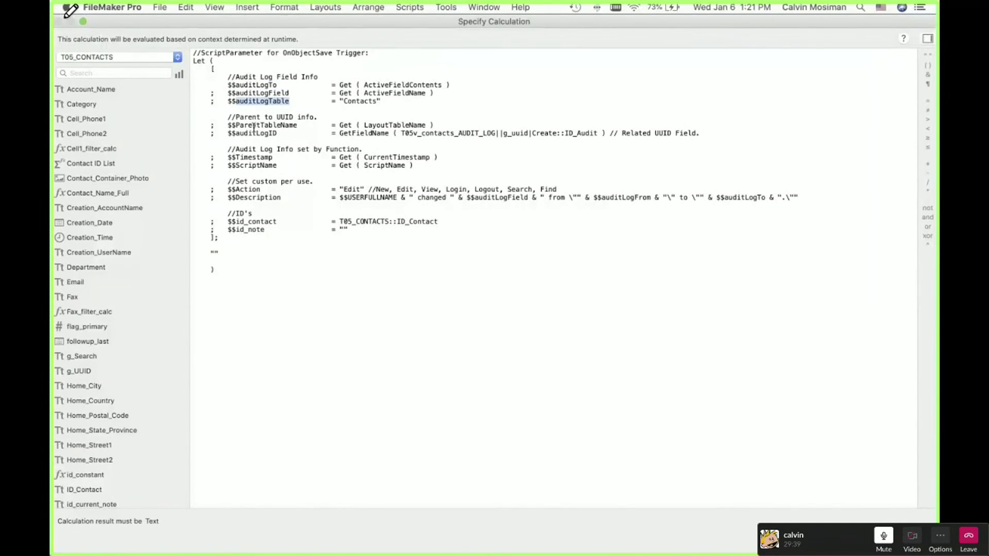
drag(228, 117, 289, 139)
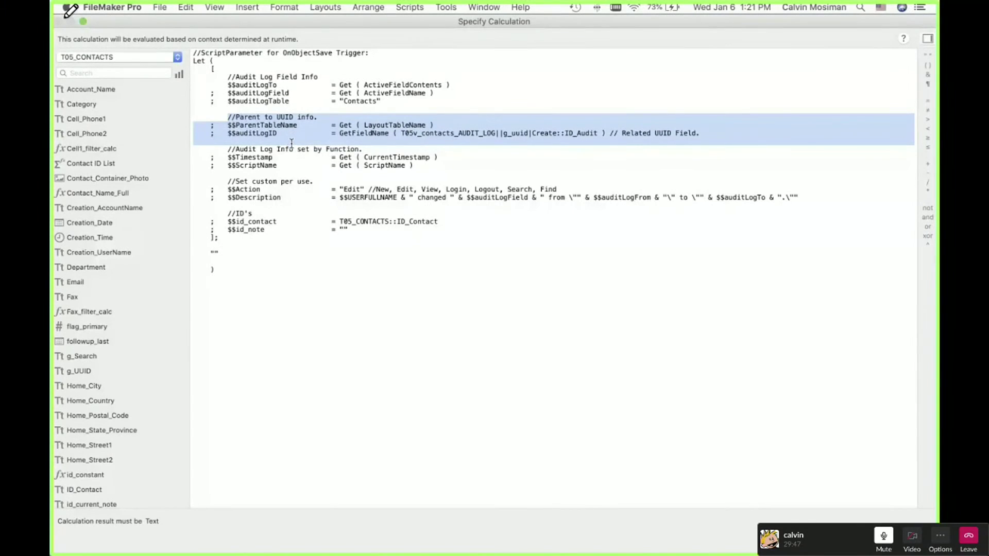
drag(211, 149, 280, 233)
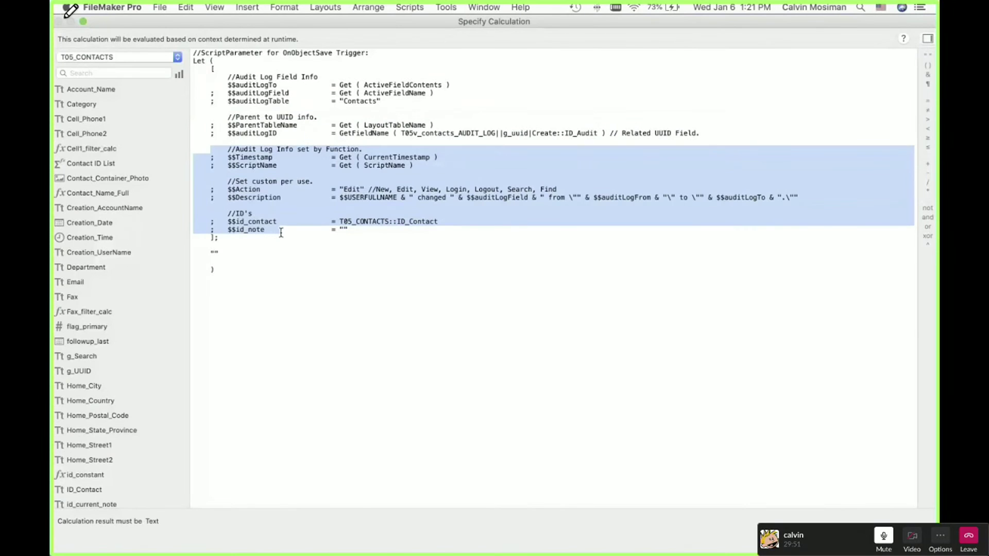
drag(281, 233, 279, 231)
Step: Close the calculation and script dialogs unchanged, confirm the triggers, and return to Browse mode
click(899, 538)
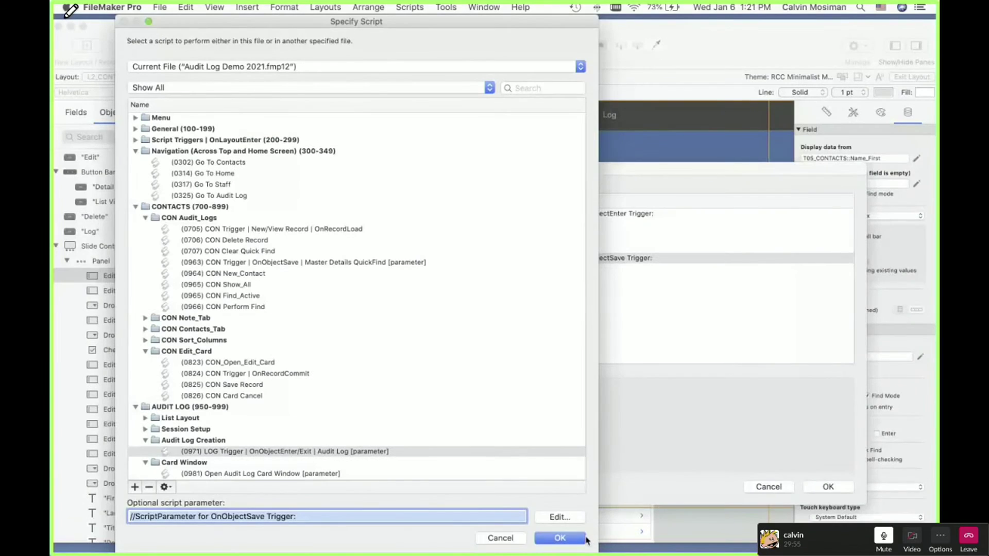
click(580, 540)
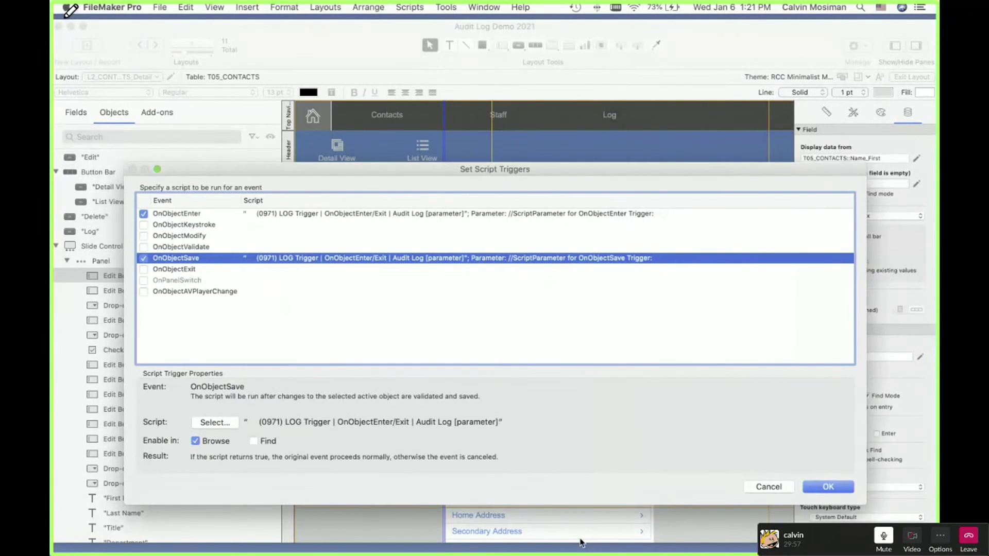
click(834, 489)
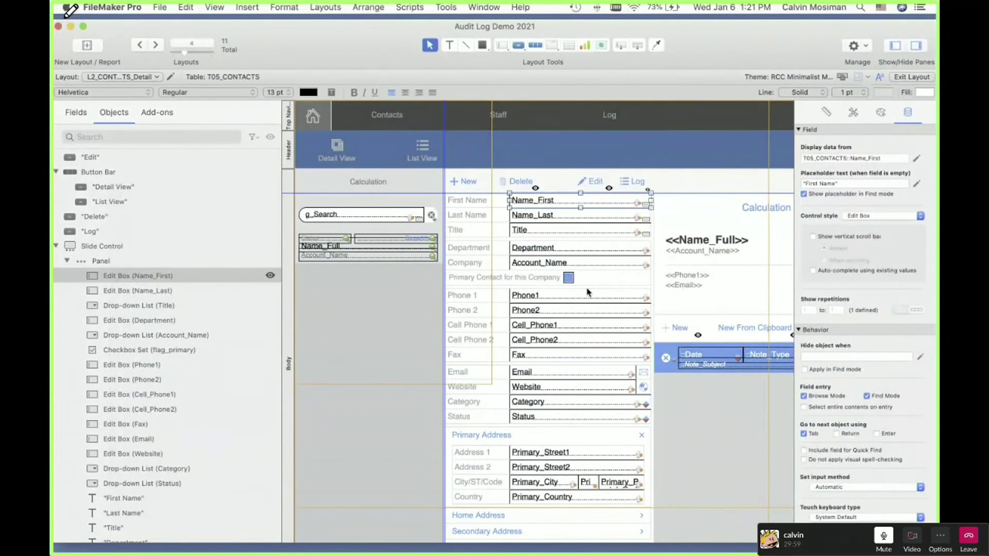
key(super+b)
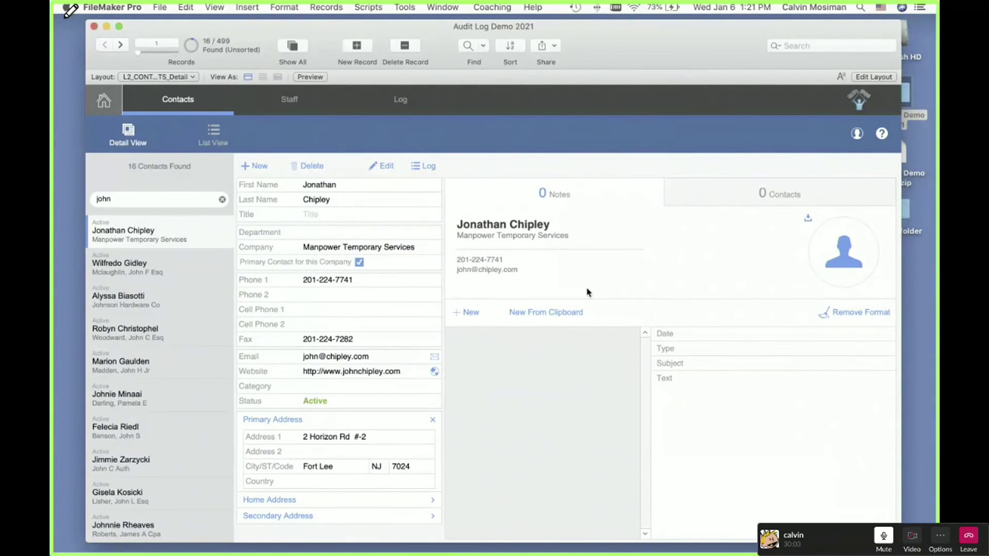
Step: List the 29 field definitions of the AUD_Audit_Log table and select Log_Description
key(super+shift+d)
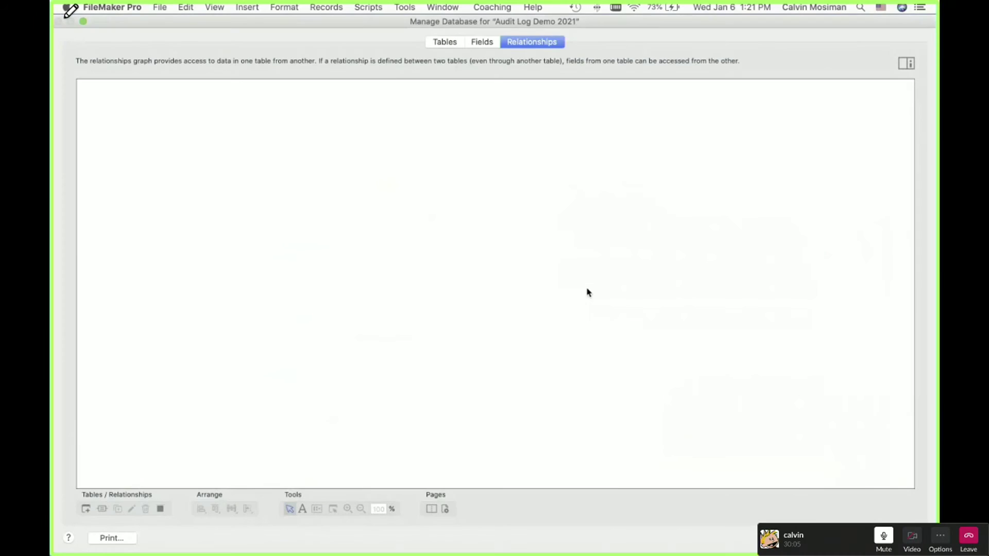
click(481, 41)
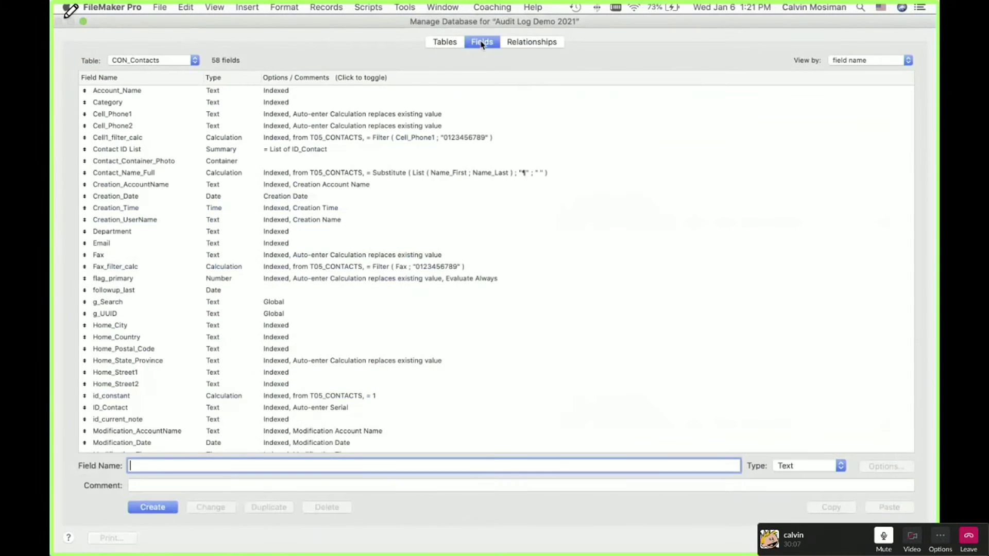
click(153, 62)
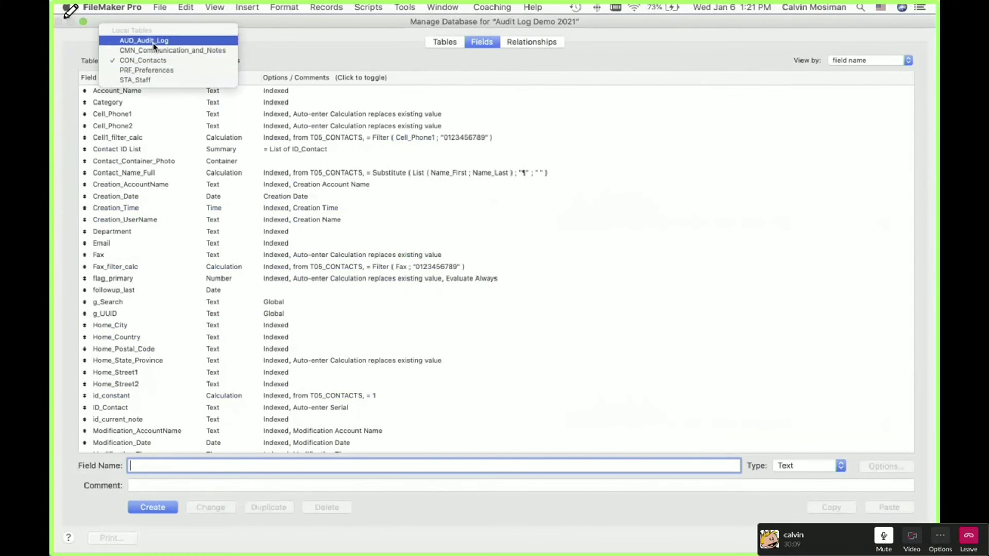
click(143, 41)
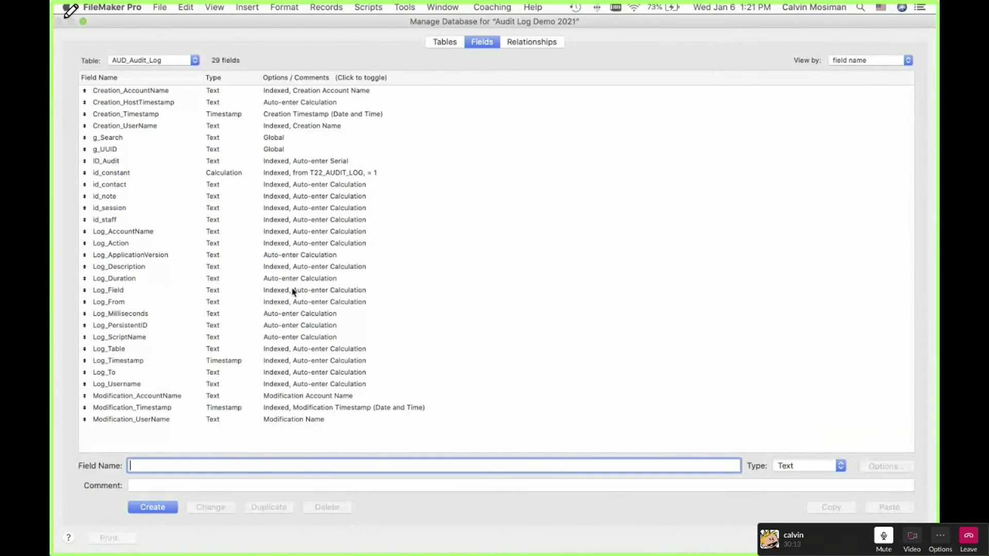
click(279, 274)
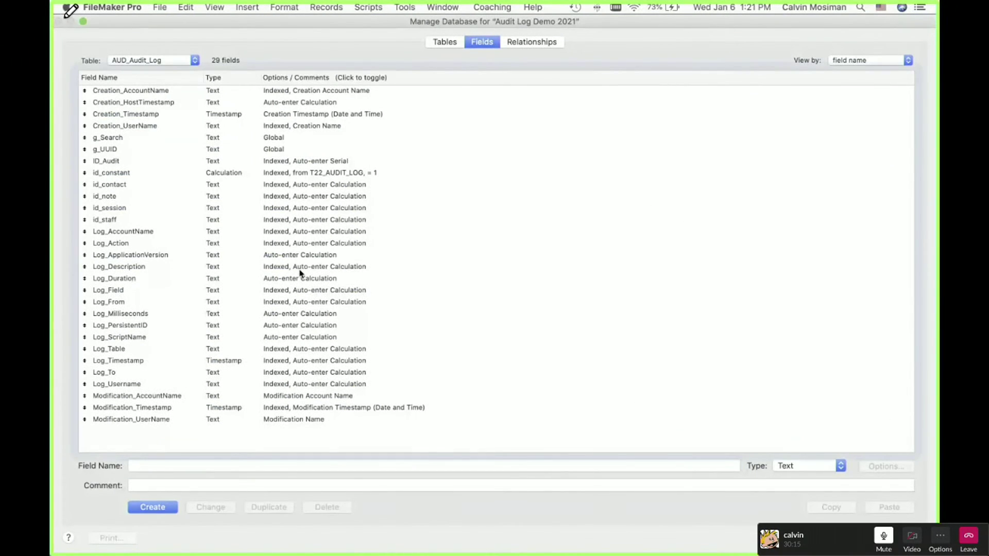
click(300, 268)
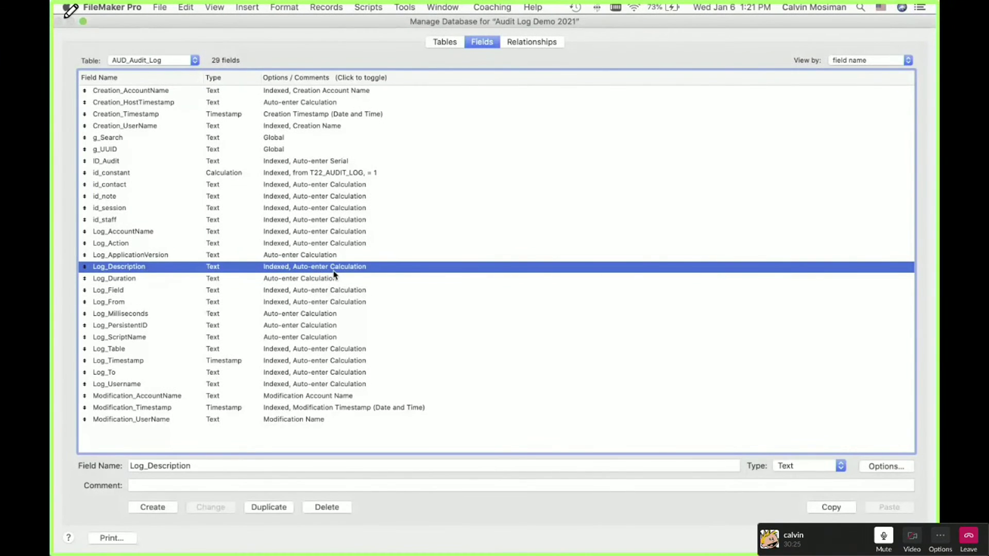
double_click(333, 274)
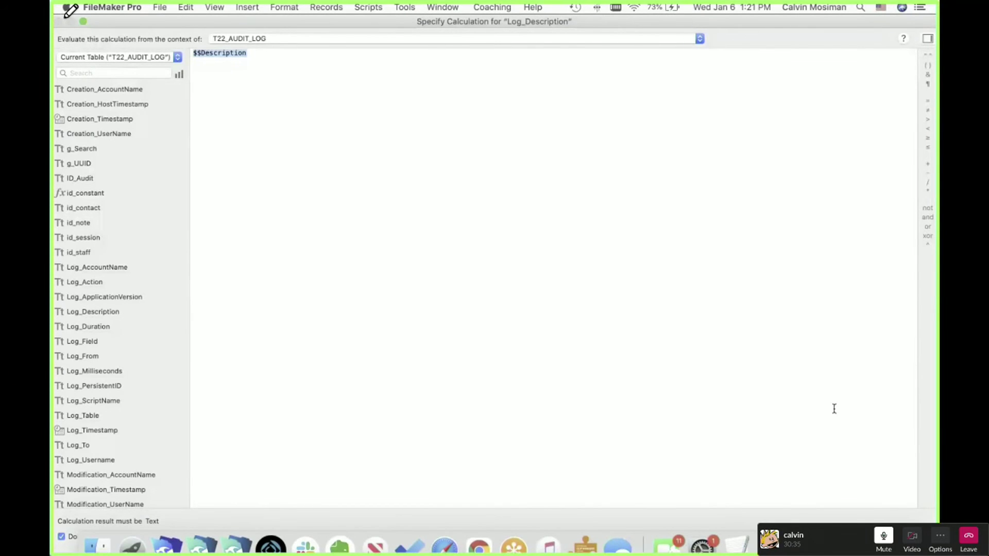
key(Escape)
key(Escape)
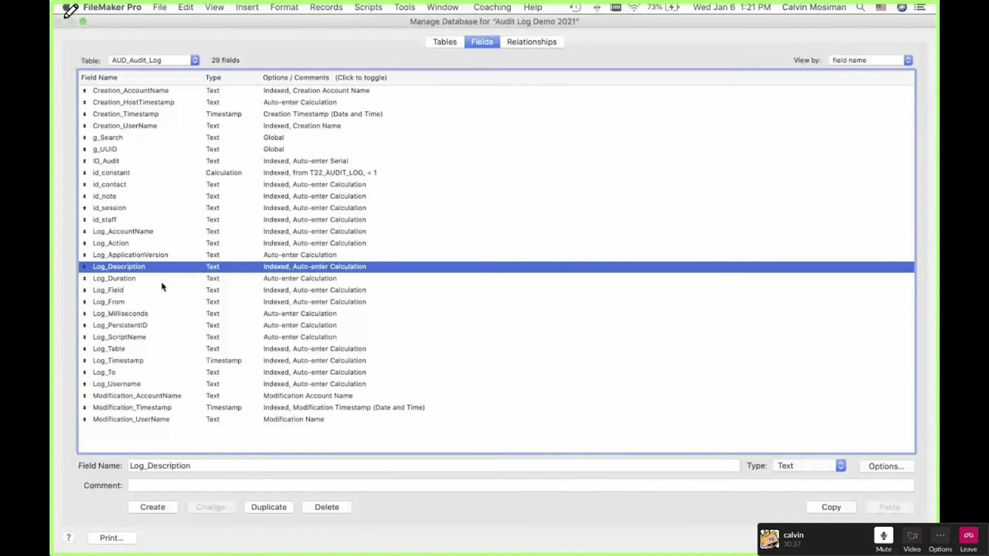
double_click(110, 290)
click(563, 332)
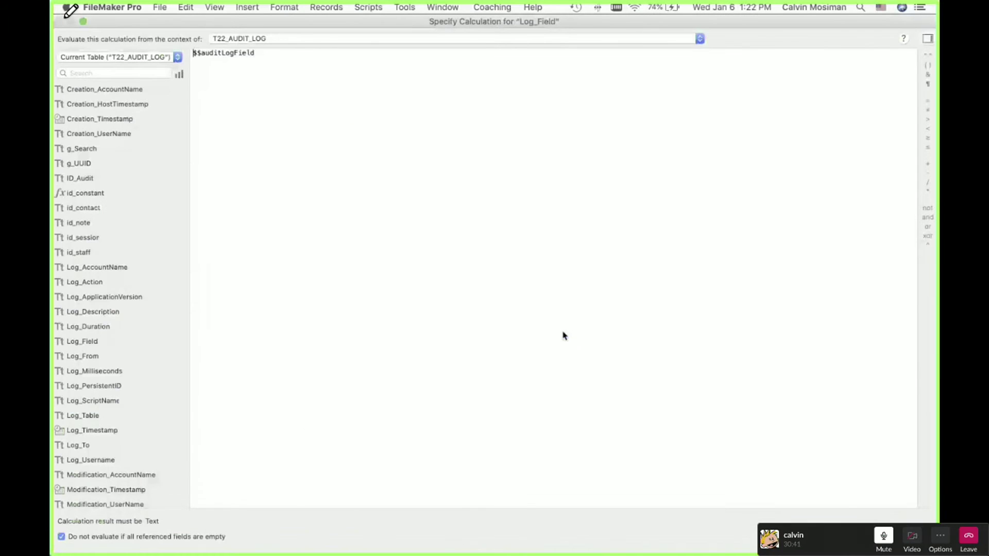
key(Escape)
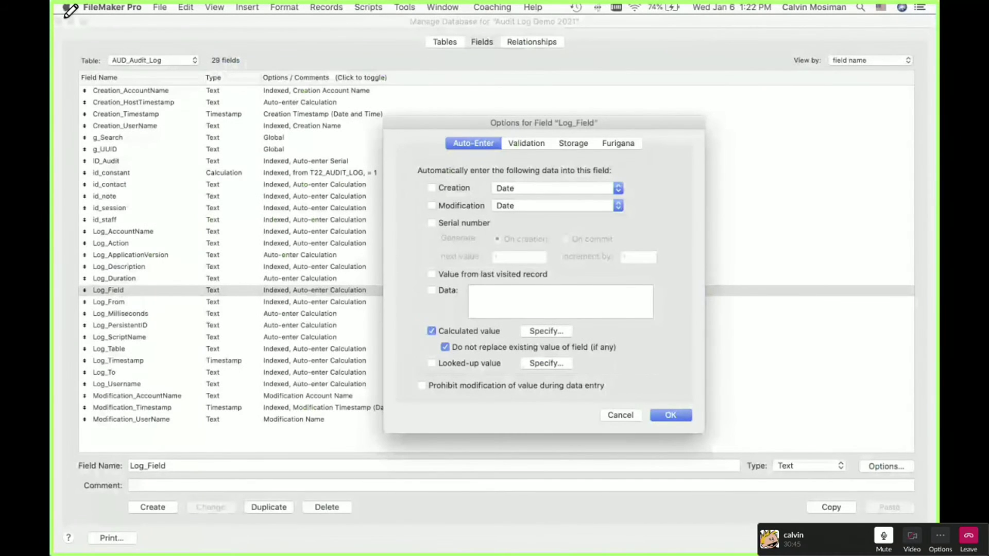
click(678, 418)
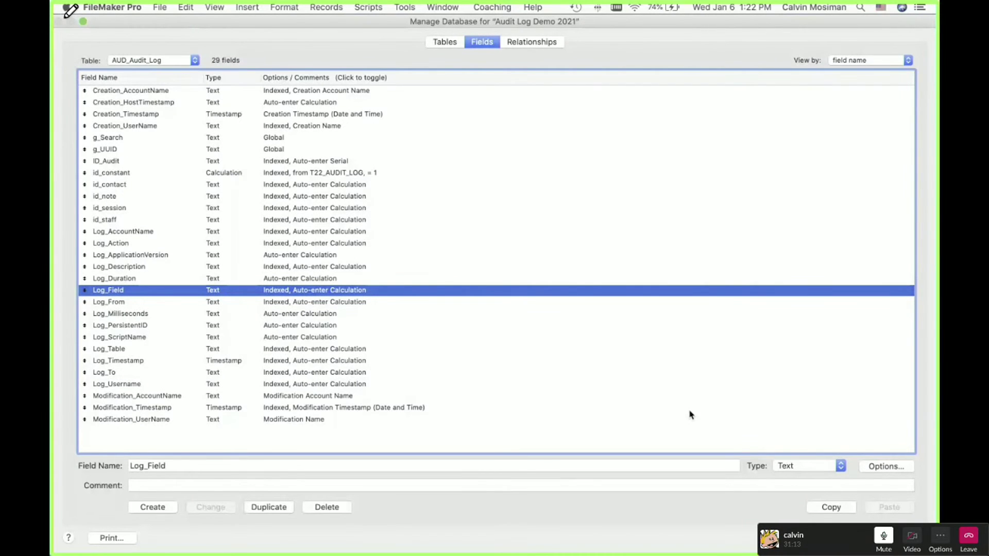
Step: Close Manage Database and nudge the database window slightly up and left
key(Return)
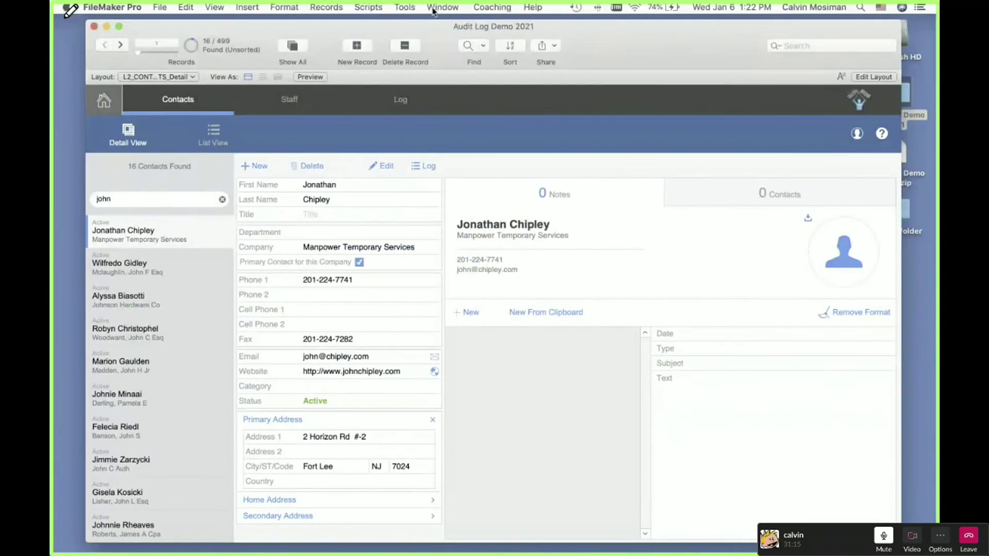
drag(638, 50, 632, 45)
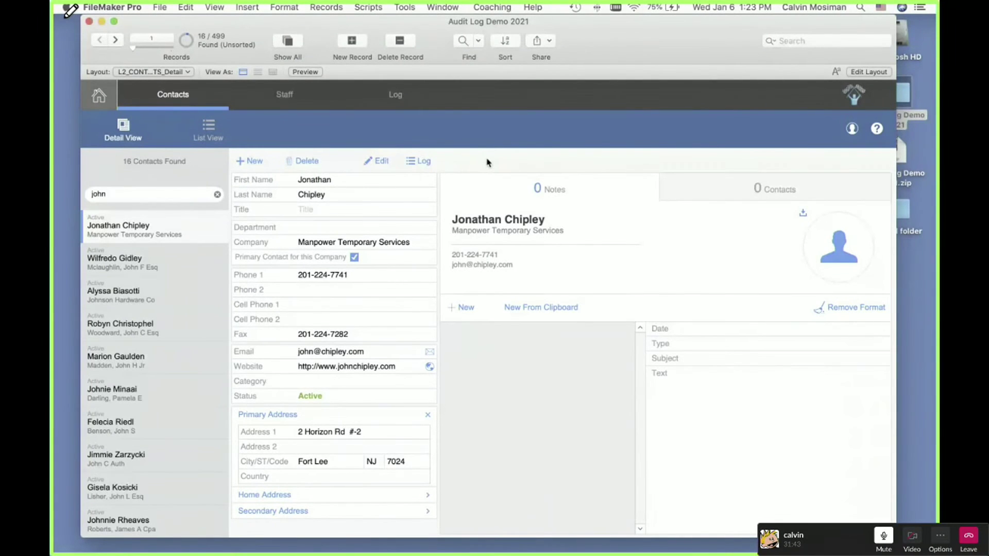
Step: Reopen the relationships graph and select the T05_CONTACTS to T05v_contacts_AUDIT_LOG relationship
key(super+shift+d)
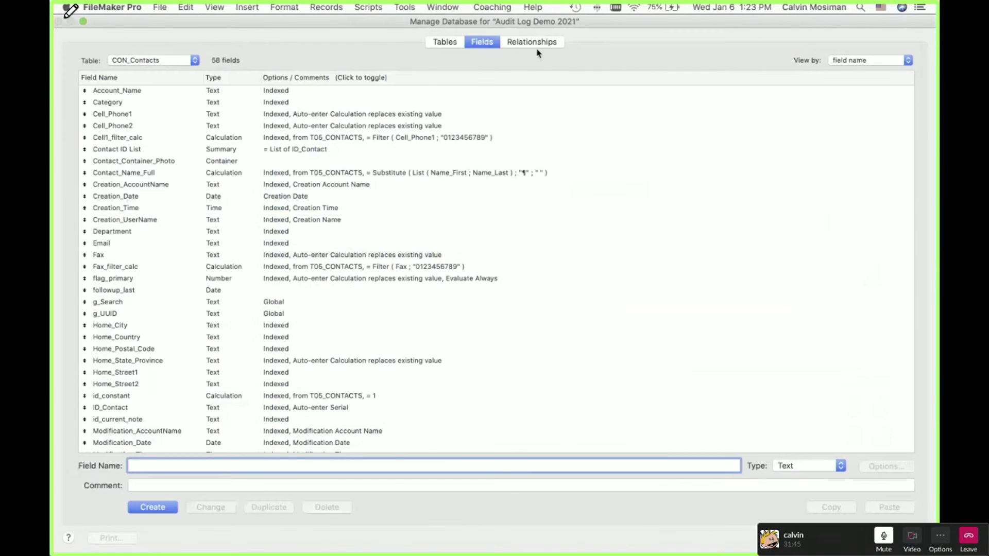
click(538, 42)
scroll(525, 296, down, 2)
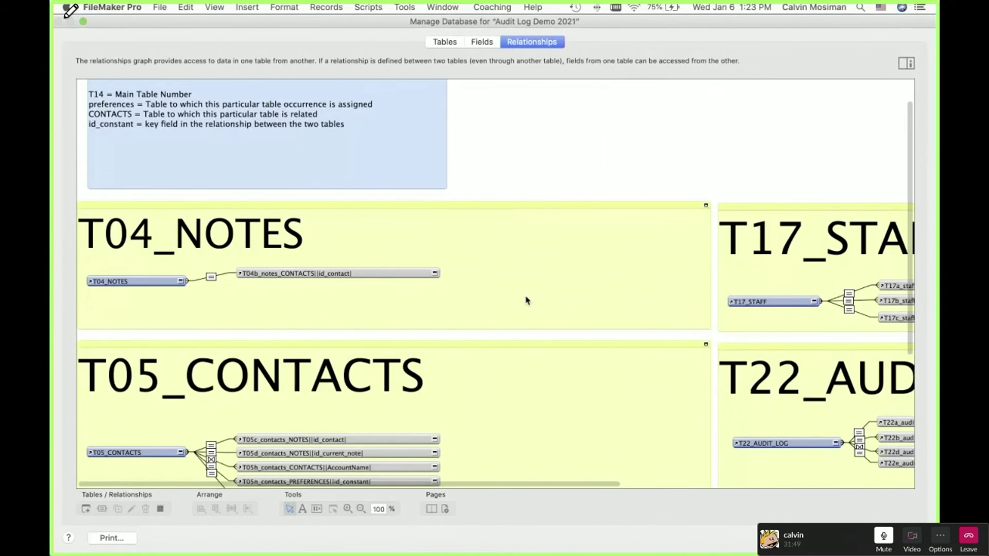
scroll(526, 301, down, 5)
scroll(526, 300, right, 3)
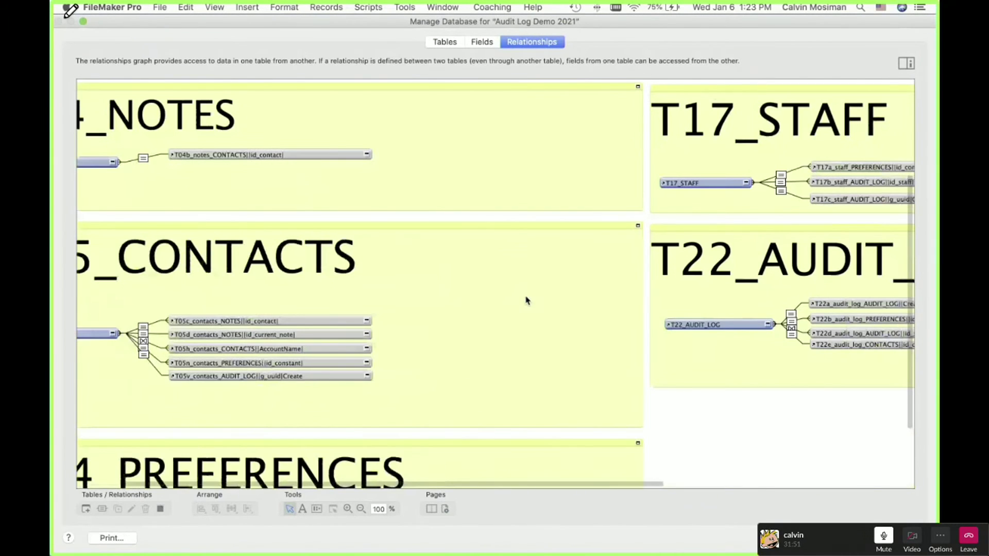
scroll(526, 300, right, 10)
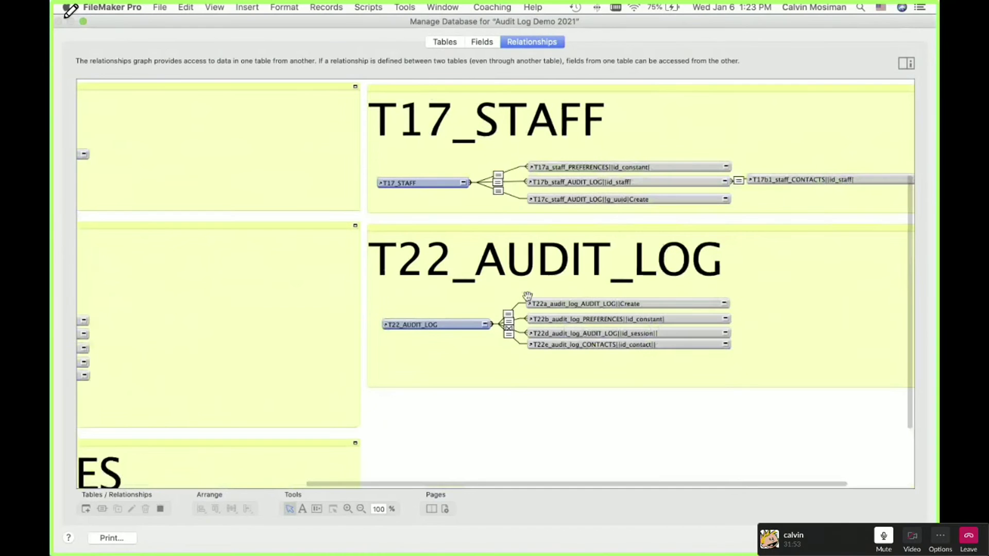
scroll(527, 296, up, 6)
scroll(527, 296, left, 2)
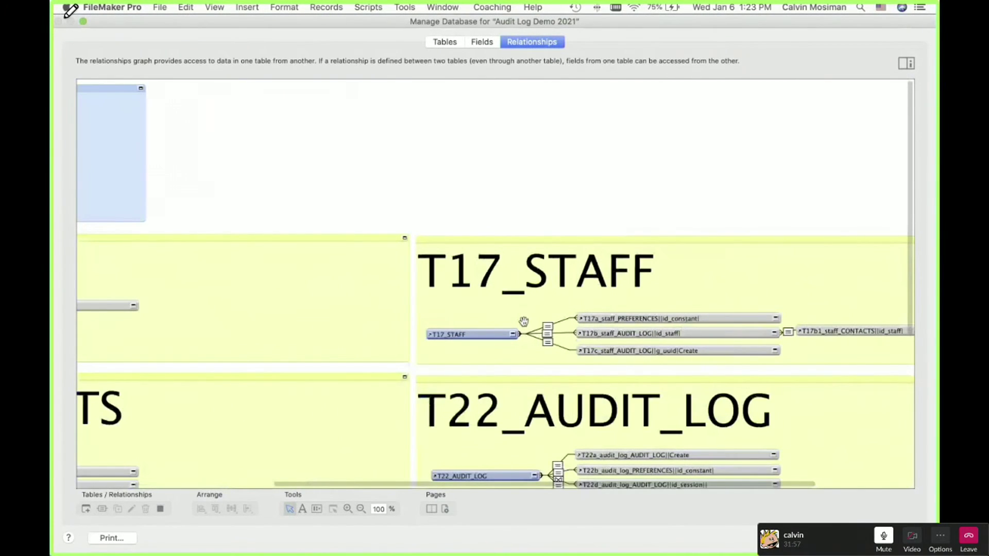
scroll(523, 321, down, 5)
scroll(523, 322, left, 10)
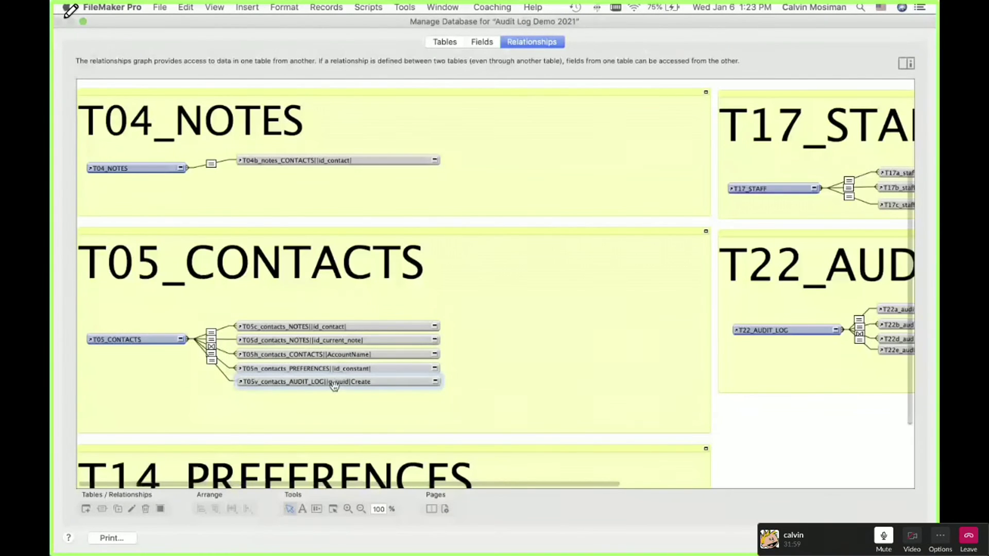
click(211, 362)
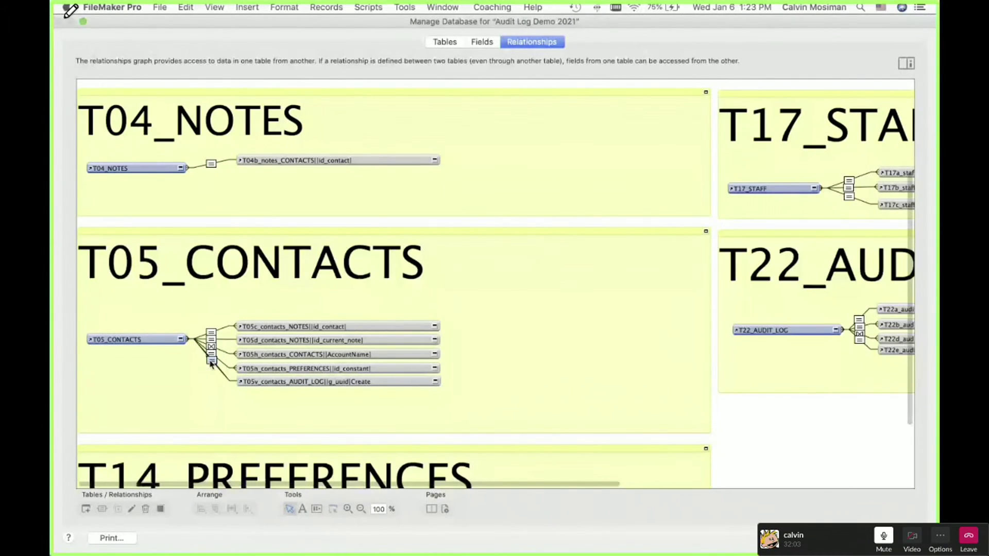
double_click(211, 361)
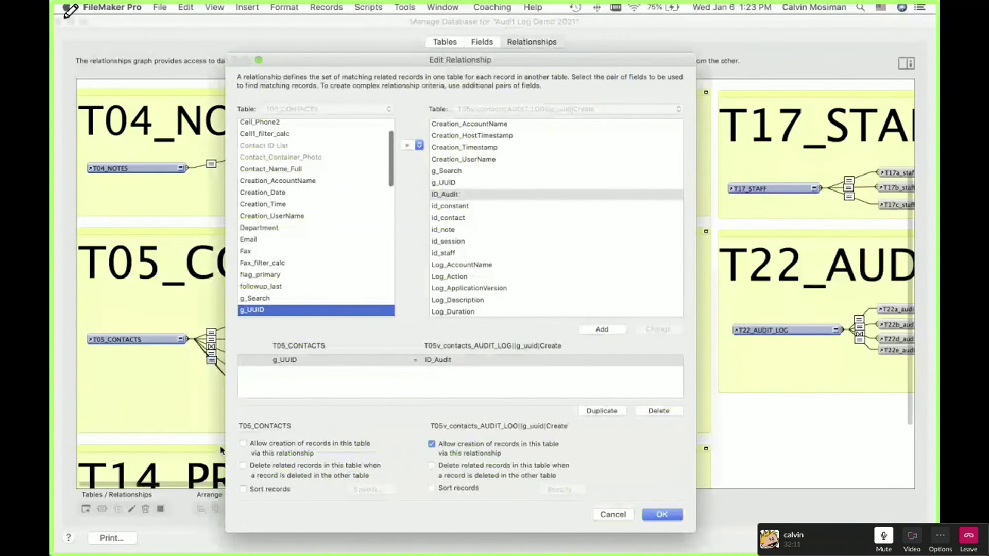
click(661, 515)
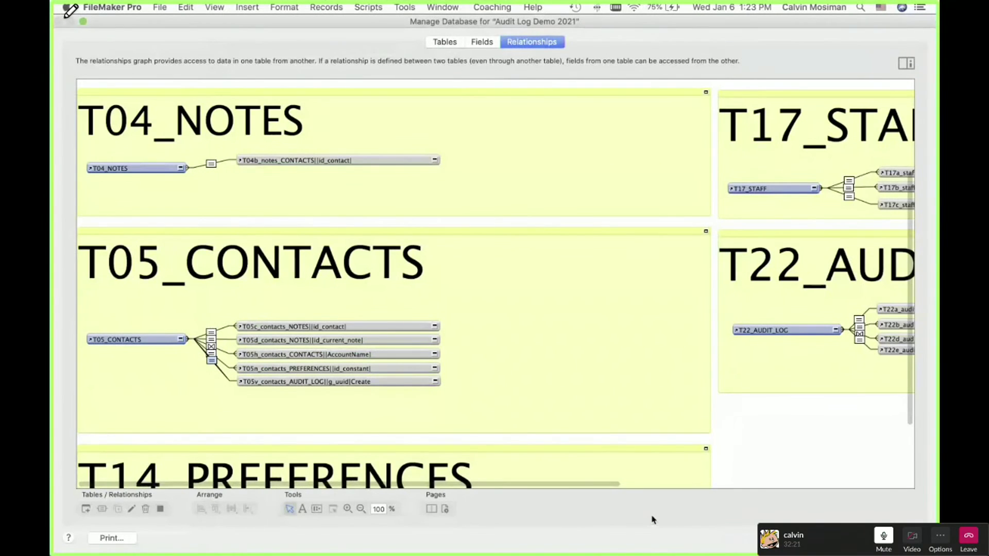
Step: Exit full screen on the Slack call window to show the webcam beside the FileMaker screen
mouse_move(156, 5)
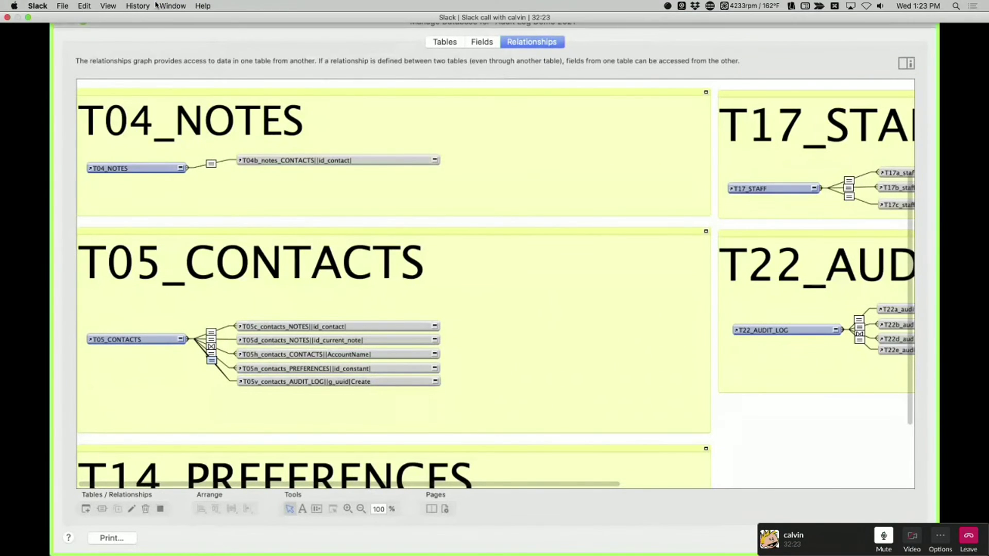
click(29, 18)
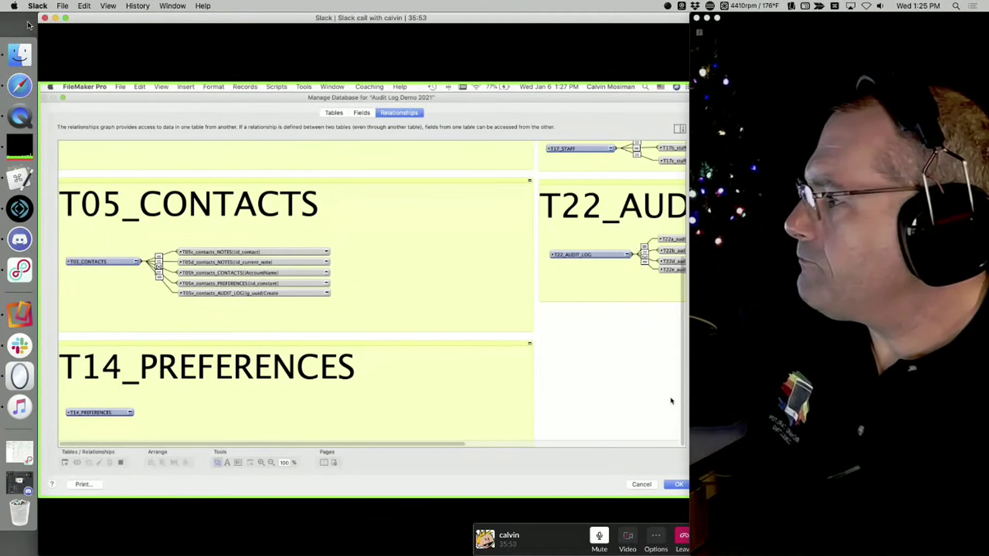
Step: Put the Slack call window back into full screen over the shared FileMaker graph
click(66, 18)
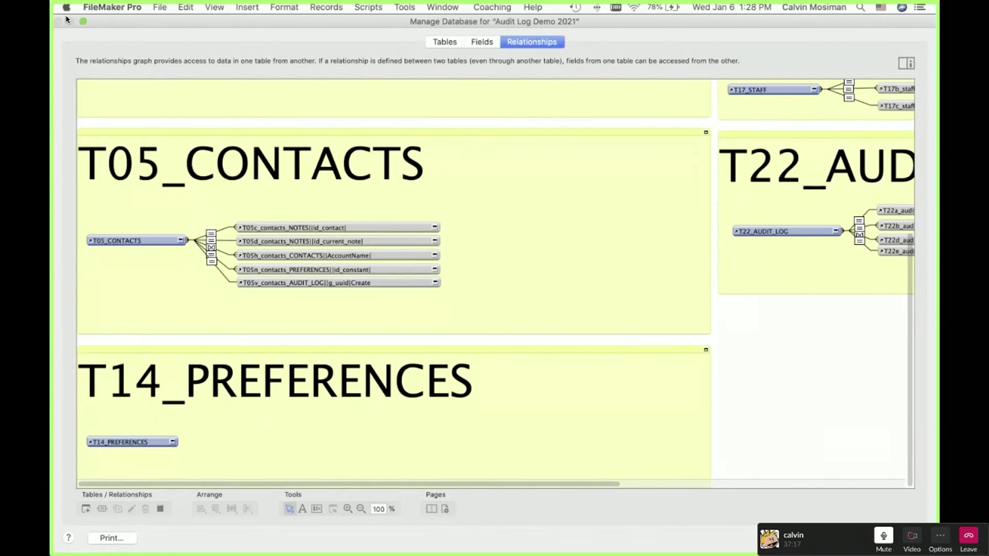
Step: Close the Manage Database relationships window to return to the Contacts layout
click(835, 538)
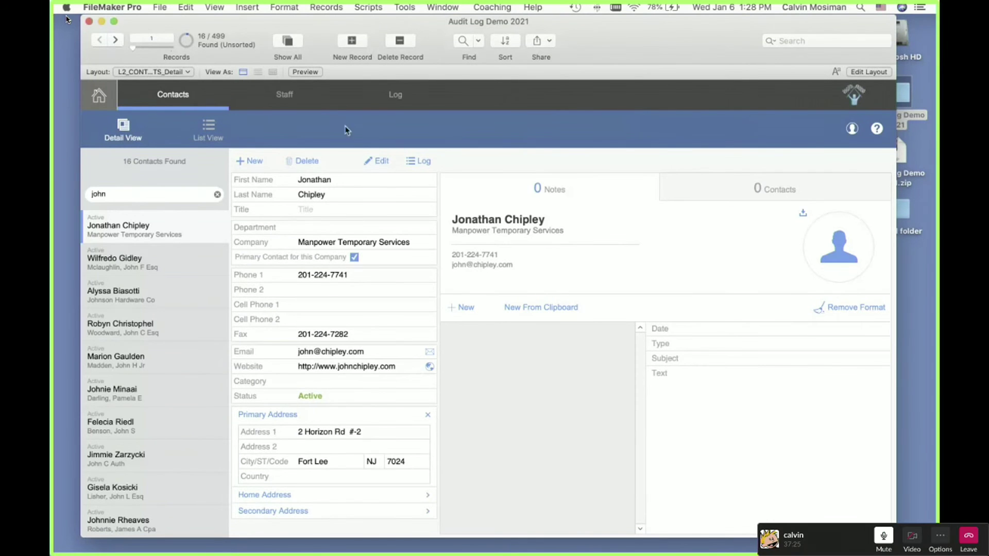
Step: With the Script Debugger on, step through CON Delete Record and confirm deleting the first found contact
click(415, 8)
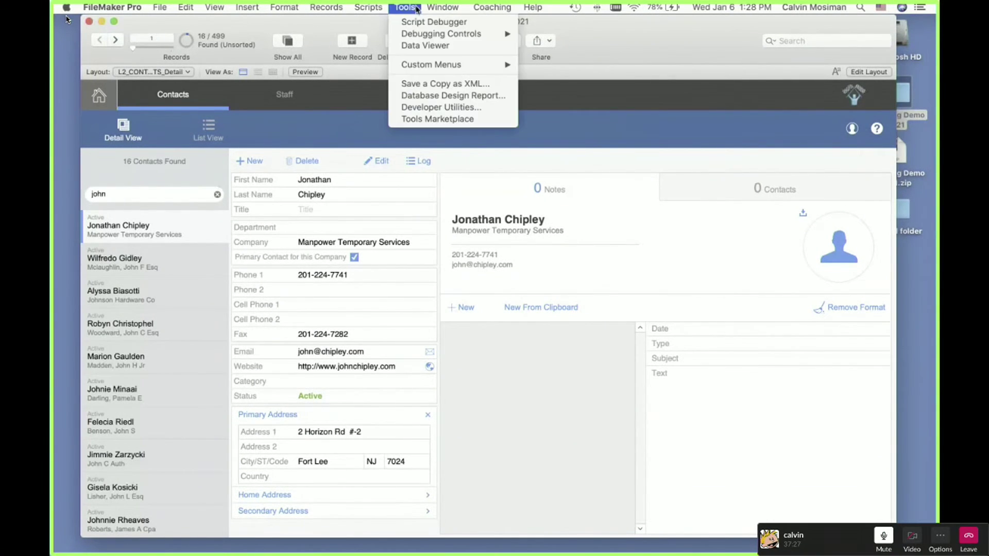
click(417, 18)
click(305, 163)
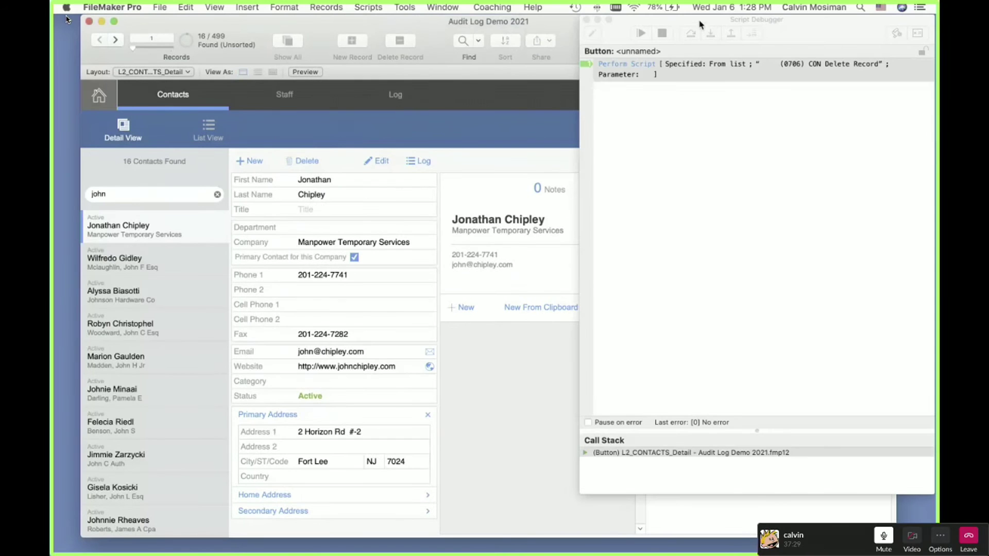
click(709, 33)
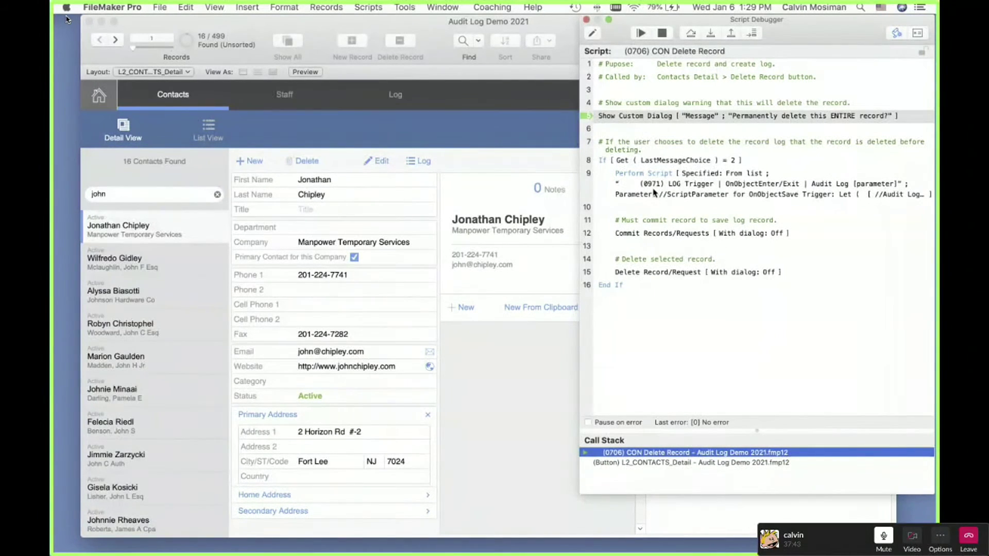
click(710, 33)
click(455, 311)
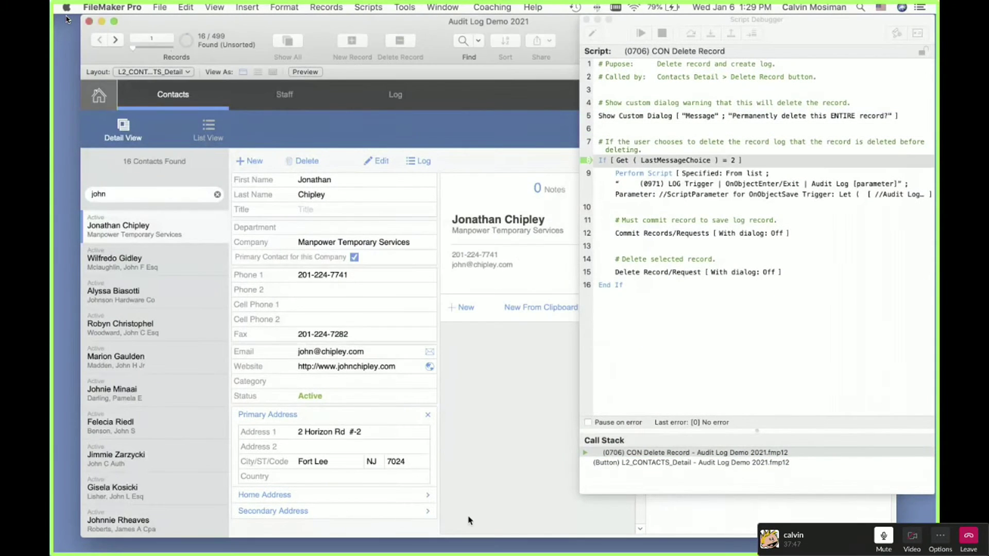
click(639, 34)
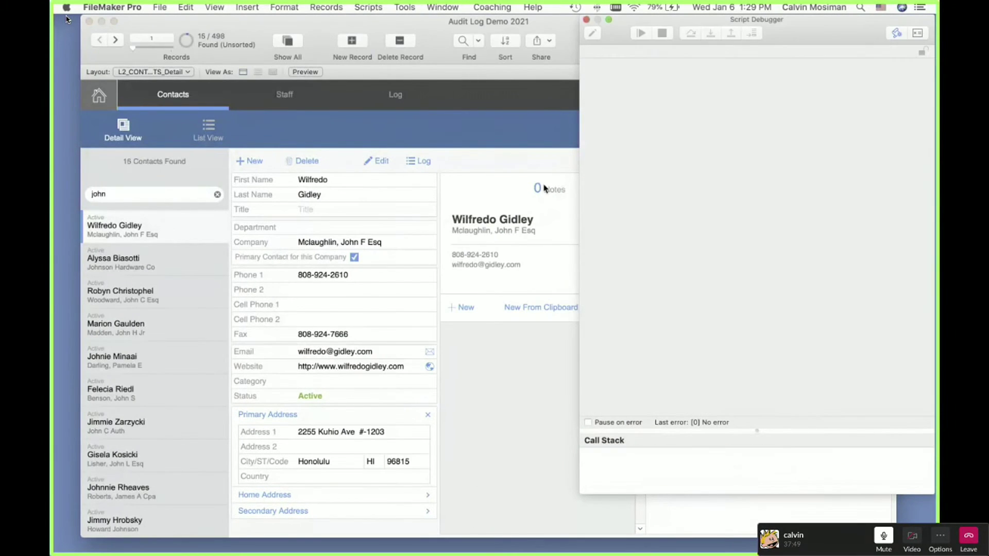
click(586, 20)
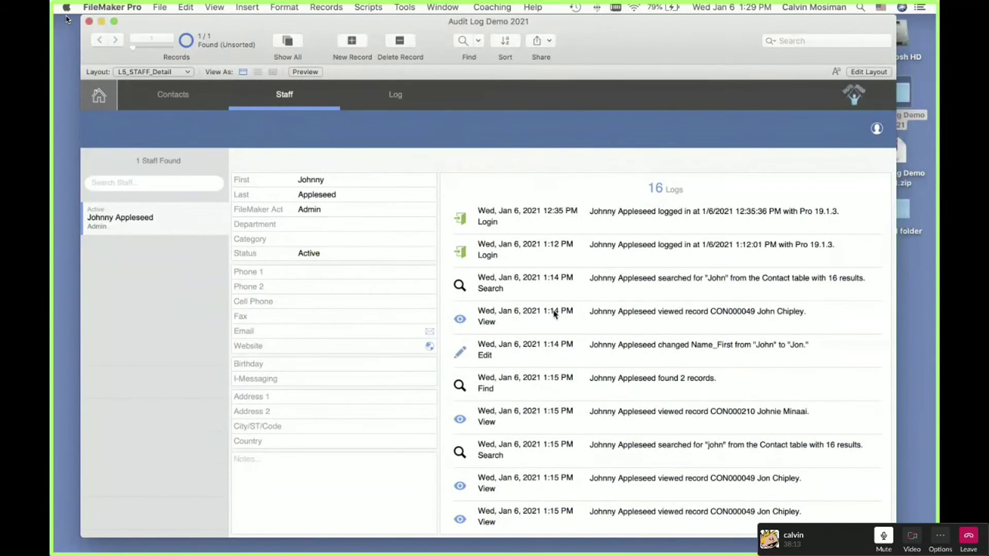
Step: Scroll the staff Logs portal down to the newest 1:29 PM Delete and view entries
scroll(550, 312, down, 1)
scroll(521, 329, down, 5)
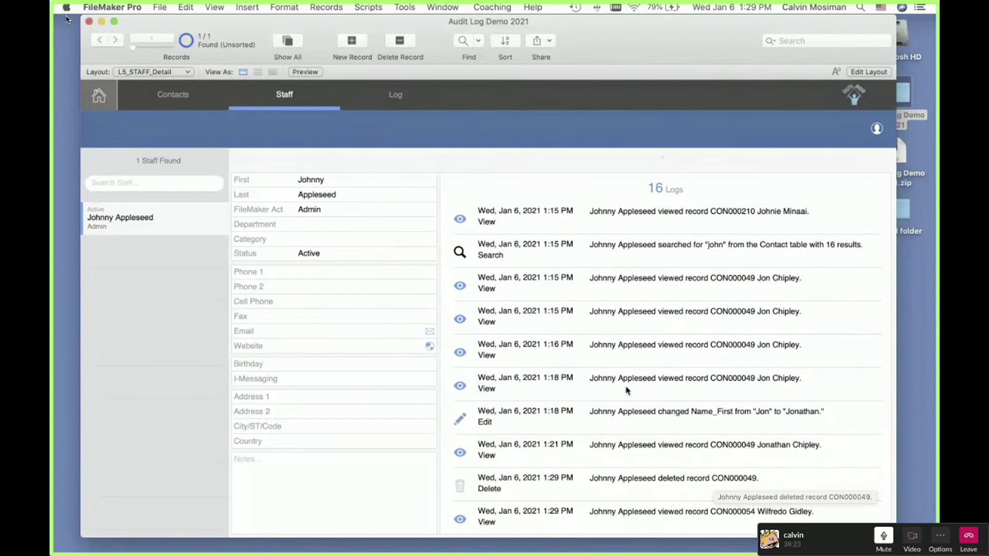
Step: Return to the Contacts detail layout showing 15 of 498 found records
mouse_move(583, 536)
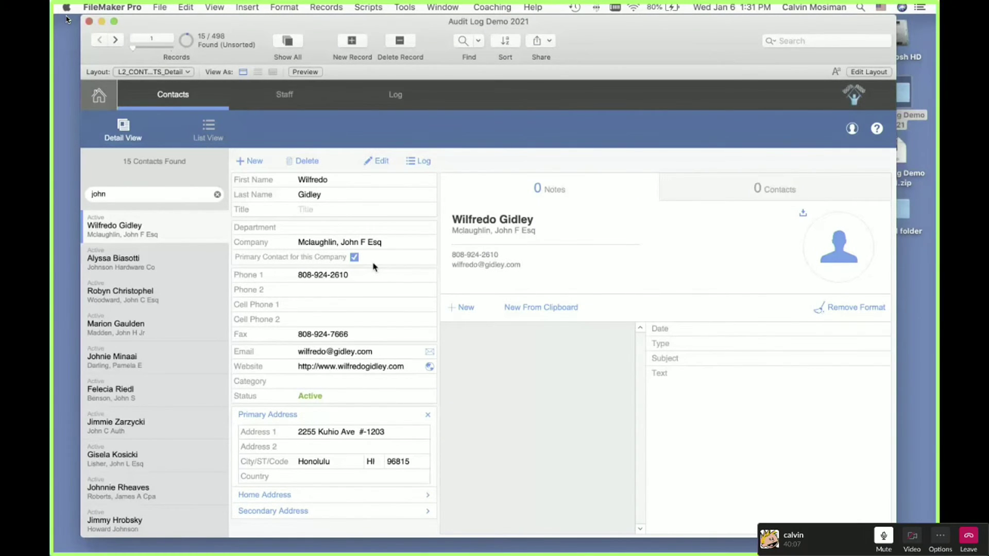
Step: Exit full screen on the Slack call so the shared screen and webcam sit side by side
mouse_move(117, 3)
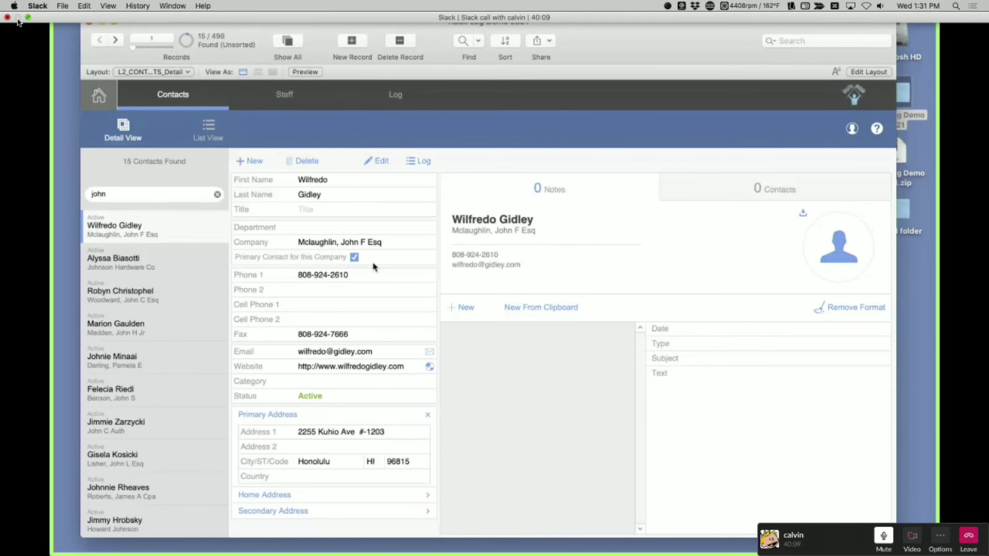
click(27, 17)
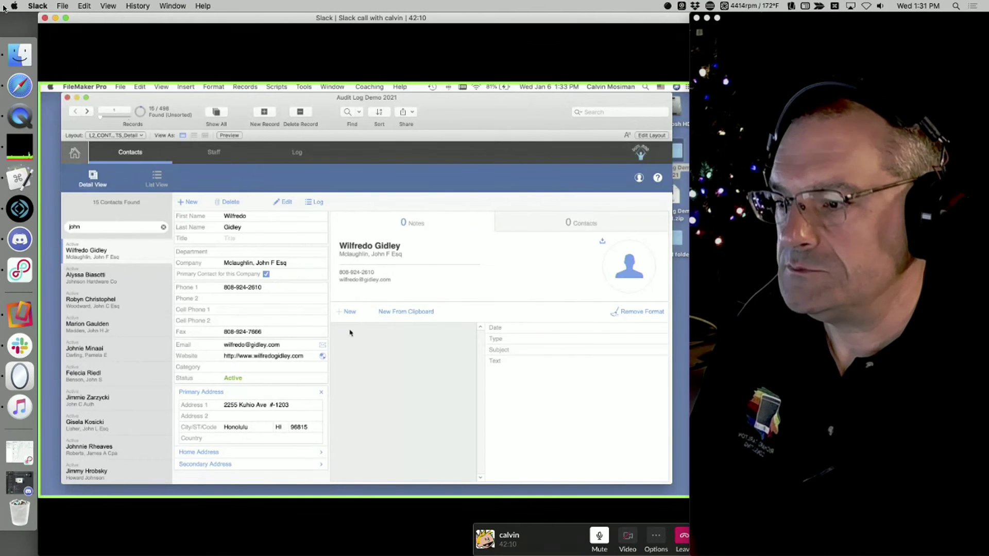
Step: Return the Slack call to full screen and set the new note's type to Email
click(66, 18)
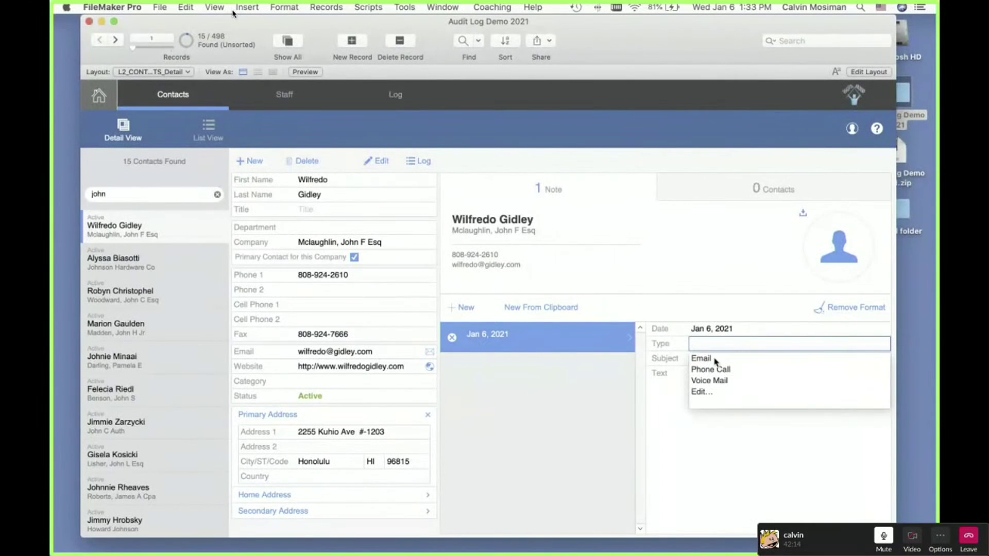
click(713, 358)
click(574, 343)
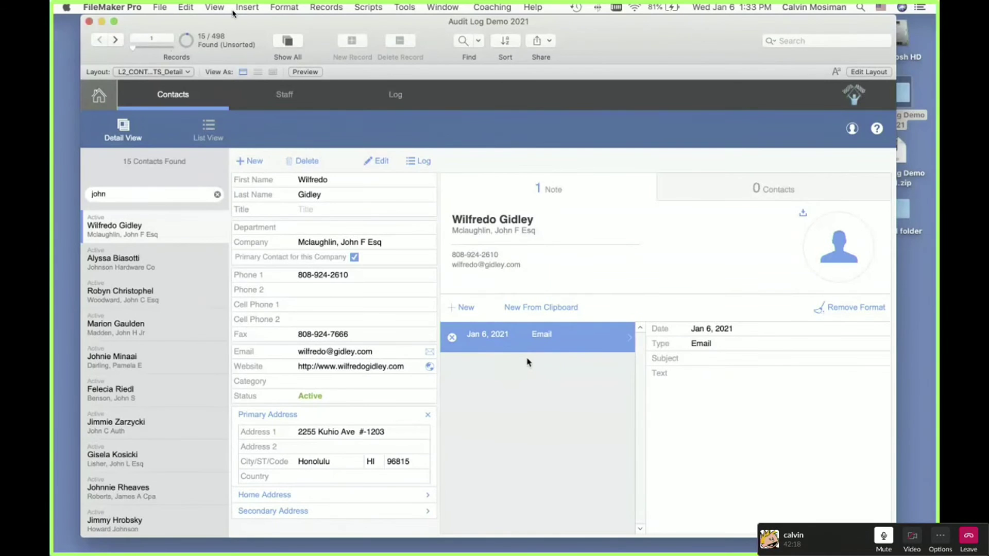
Step: Give the note the subject Hello World, commit it, and view the Audit Log
click(708, 360)
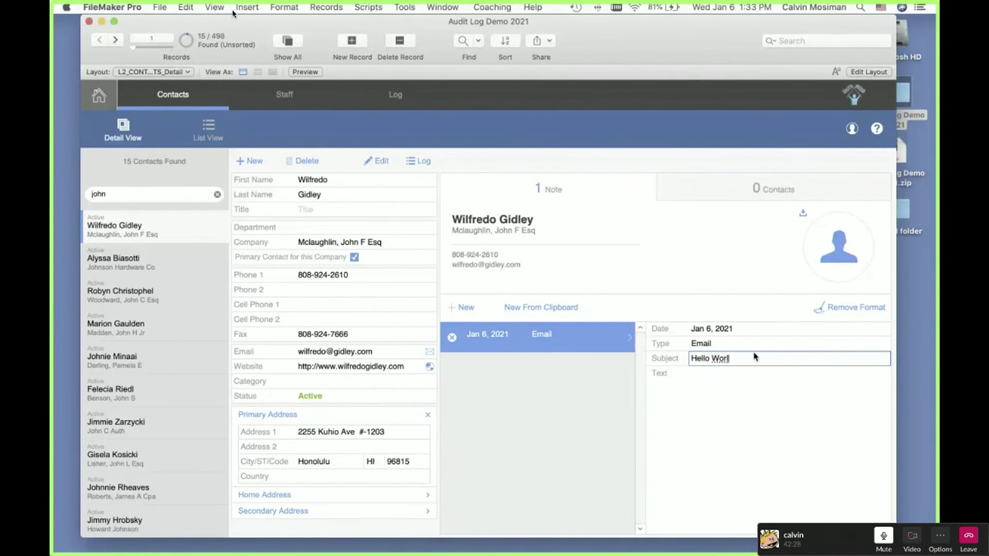
key(Return)
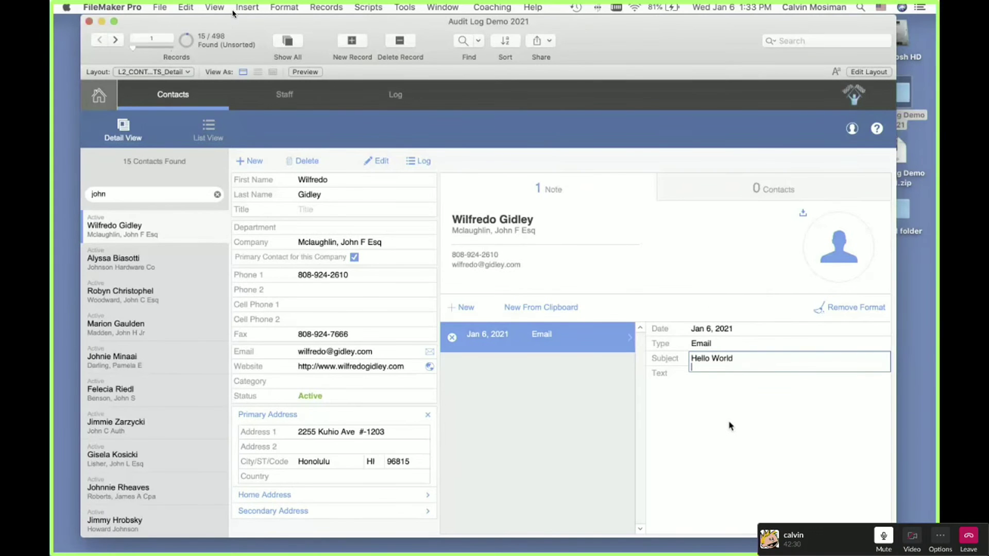
click(729, 425)
click(700, 296)
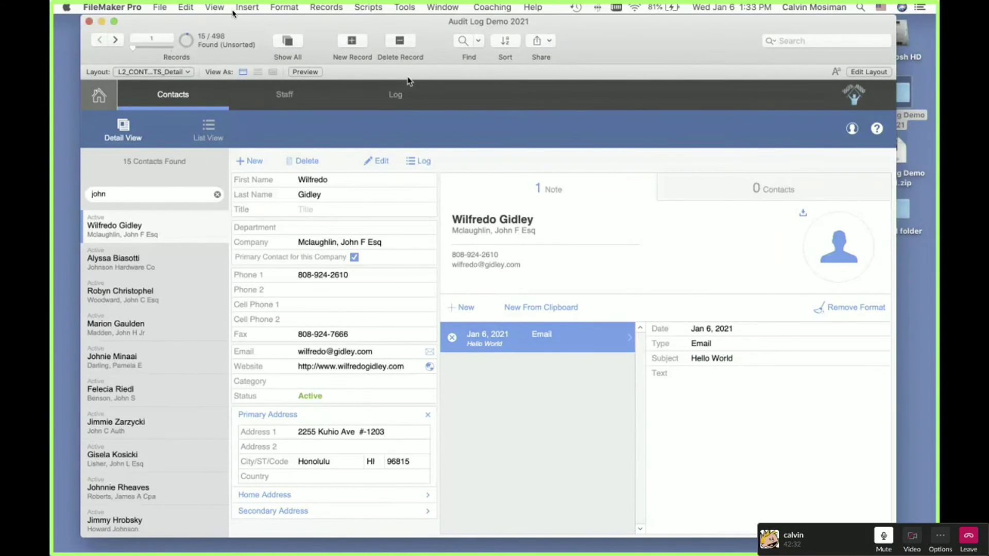
click(418, 162)
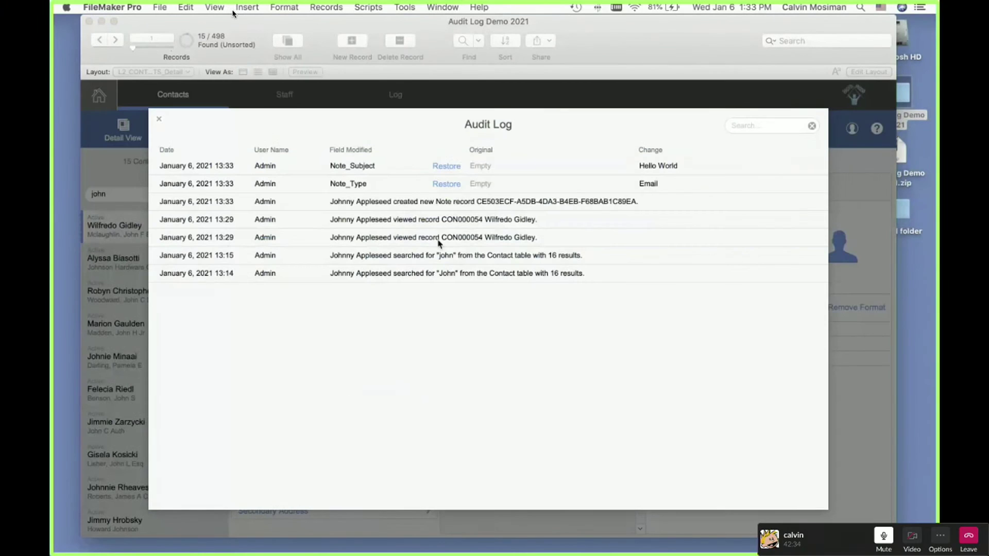
Step: Close the Audit Log and add a second, blank note without choosing a type
click(158, 117)
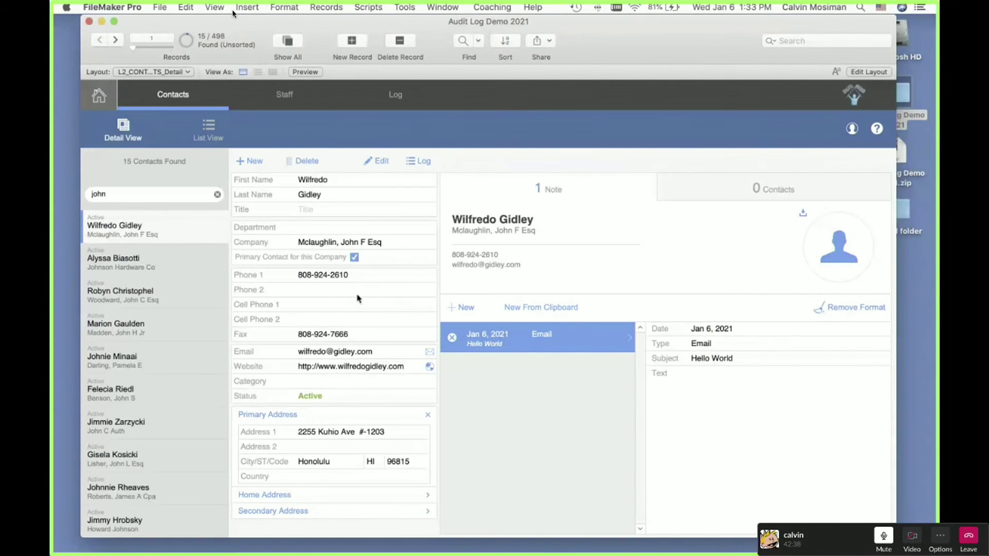
click(463, 307)
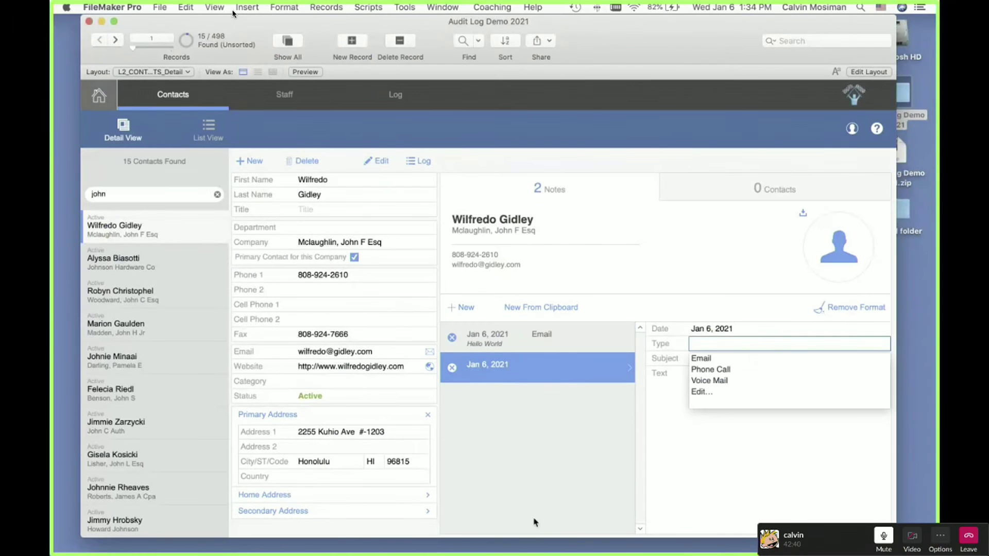
click(526, 341)
click(587, 363)
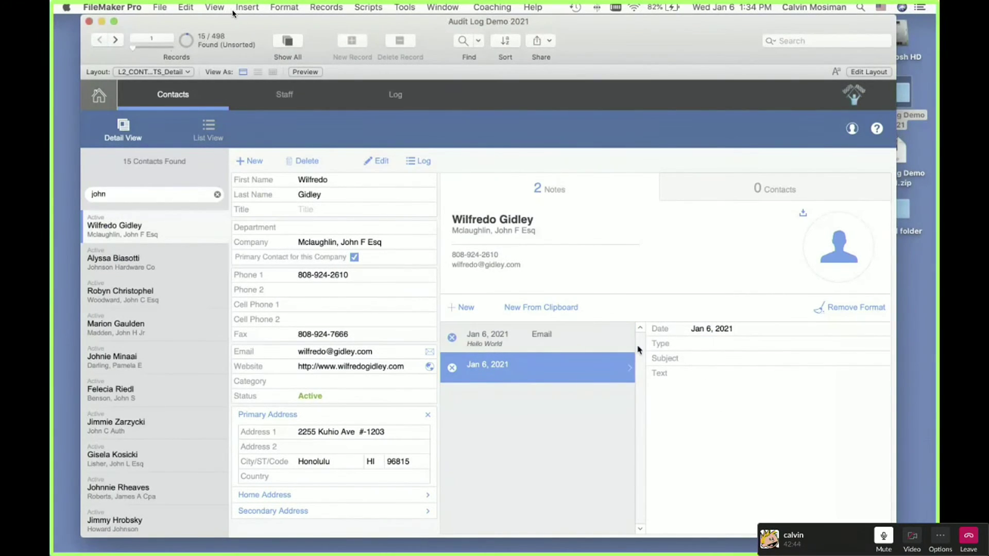
Step: Select the Hello World note and check the new note's 13:34 creation entry in the Audit Log
click(603, 339)
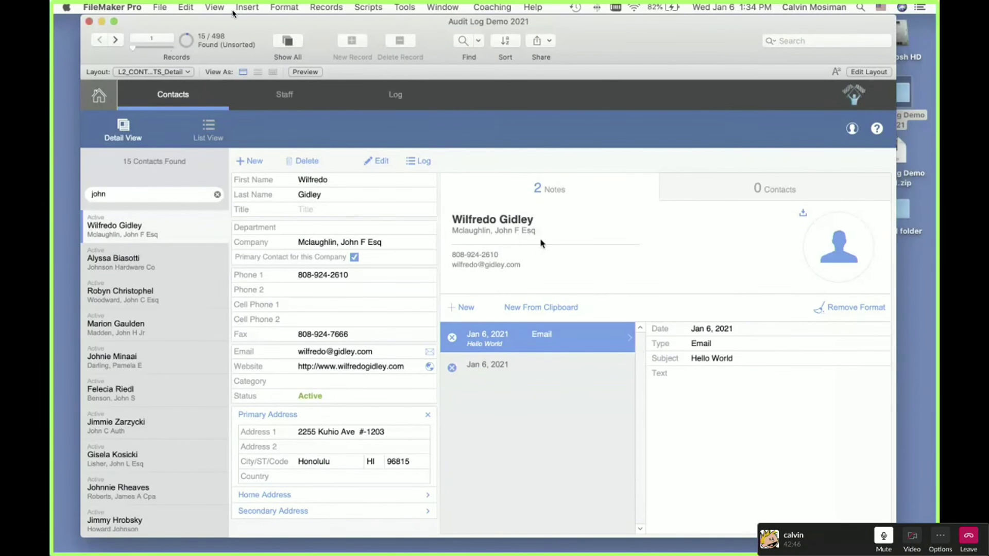
click(417, 161)
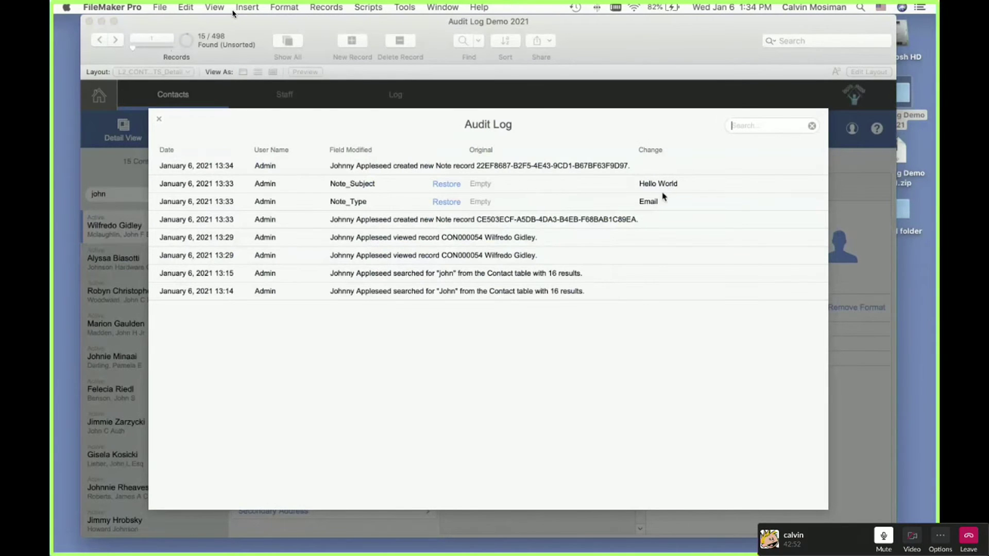
click(161, 121)
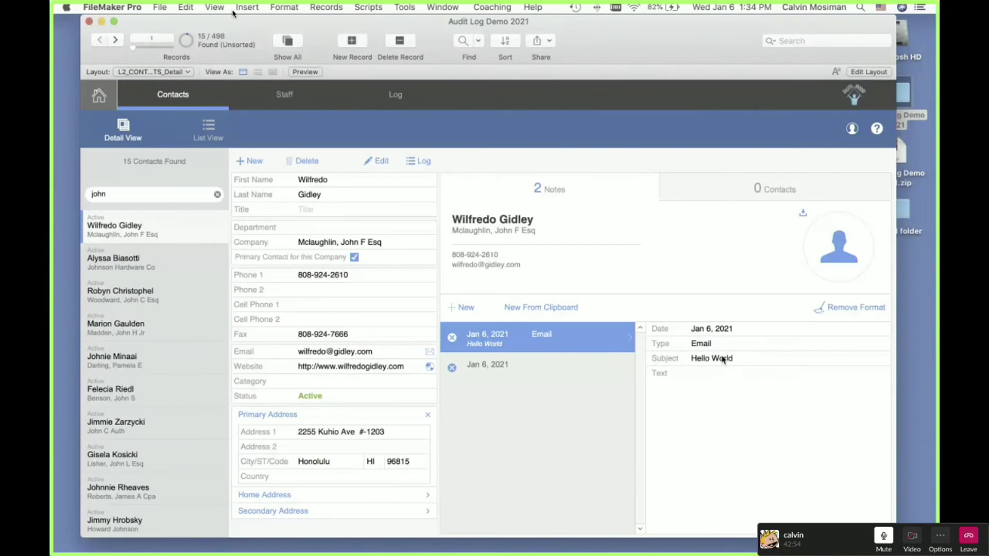
Step: Replace the Email note's subject 'Hello World' with 'Hello Hello' and commit the record
triple_click(722, 355)
triple_click(722, 355)
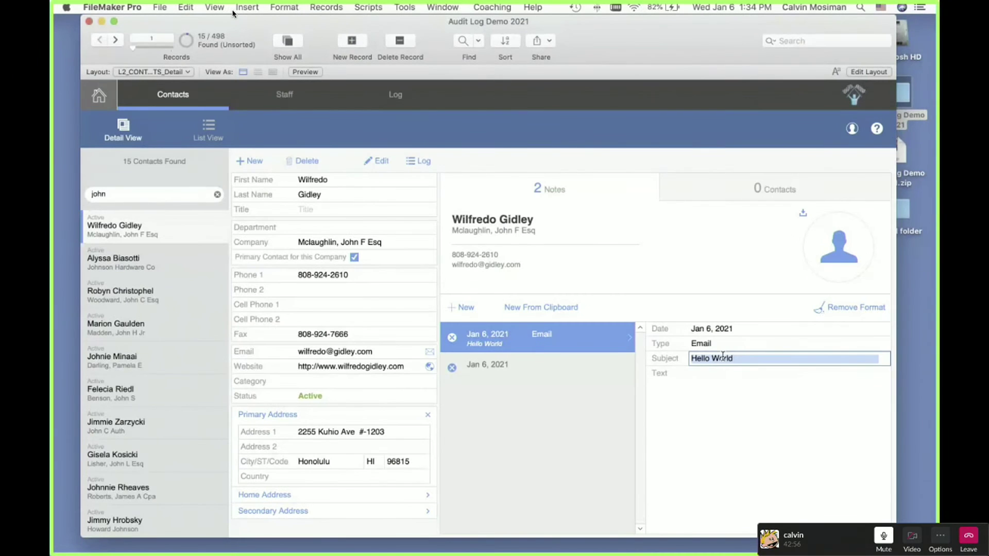
text(Hell)
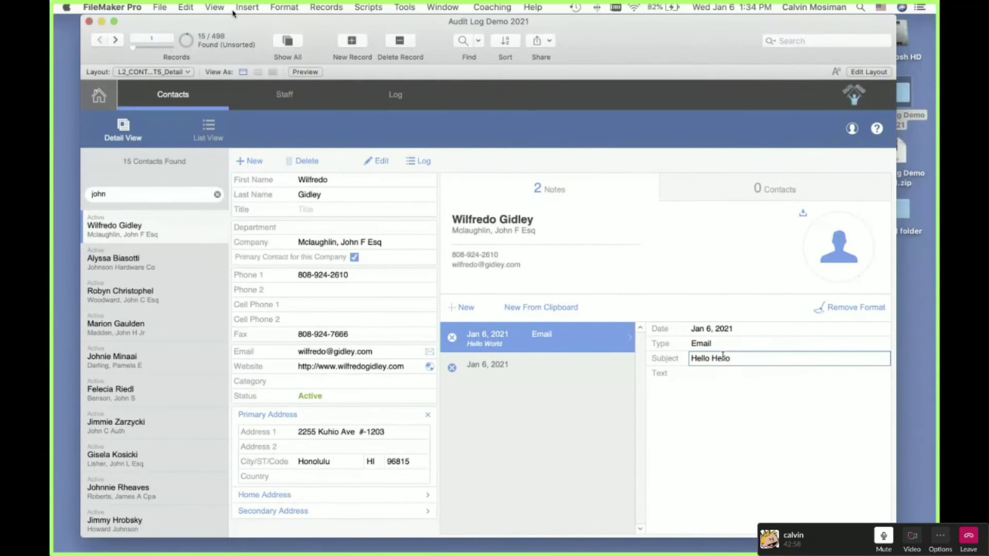
text(o Hello)
click(729, 415)
click(675, 361)
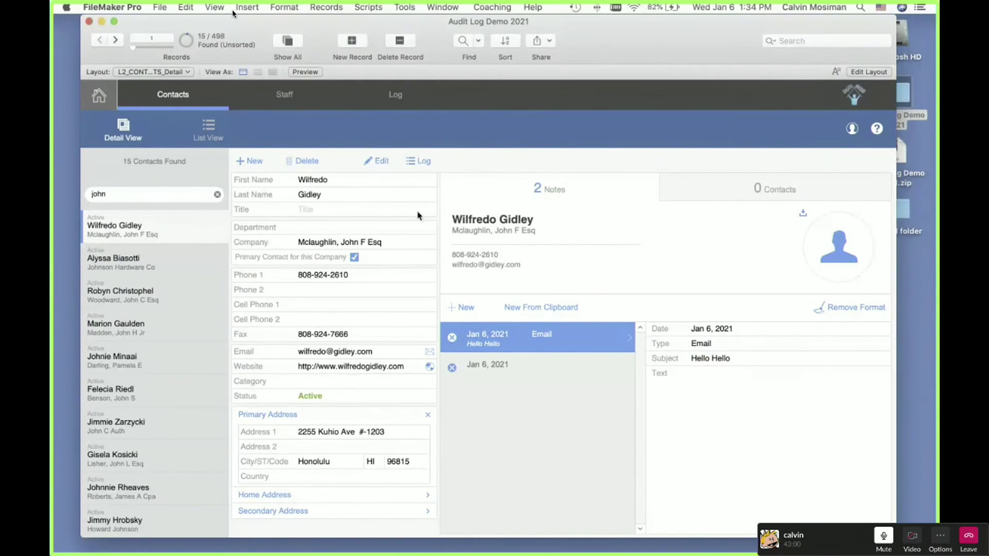
Step: In Layout mode, bring up Set Script Triggers for the note's Date, Type and Subject fields
key(super+l)
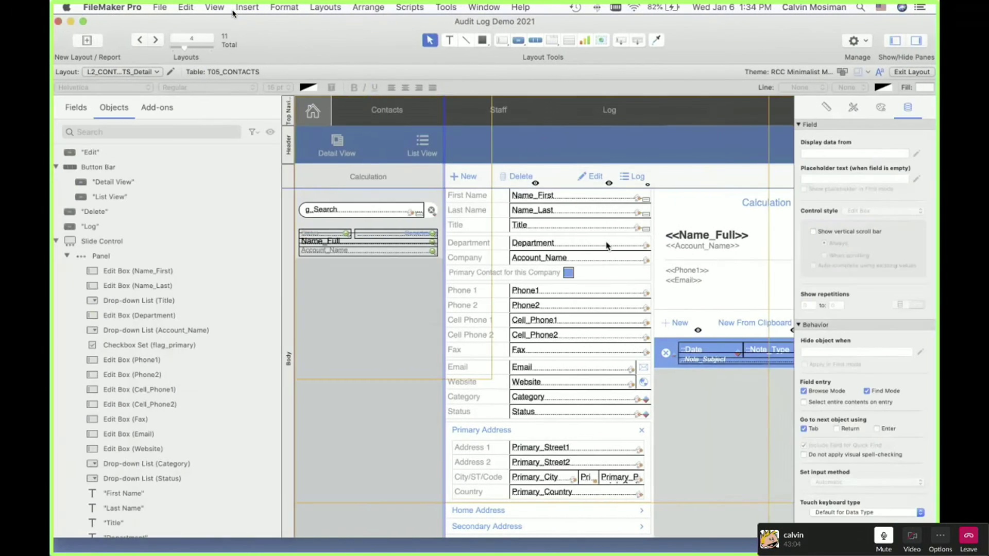
click(480, 363)
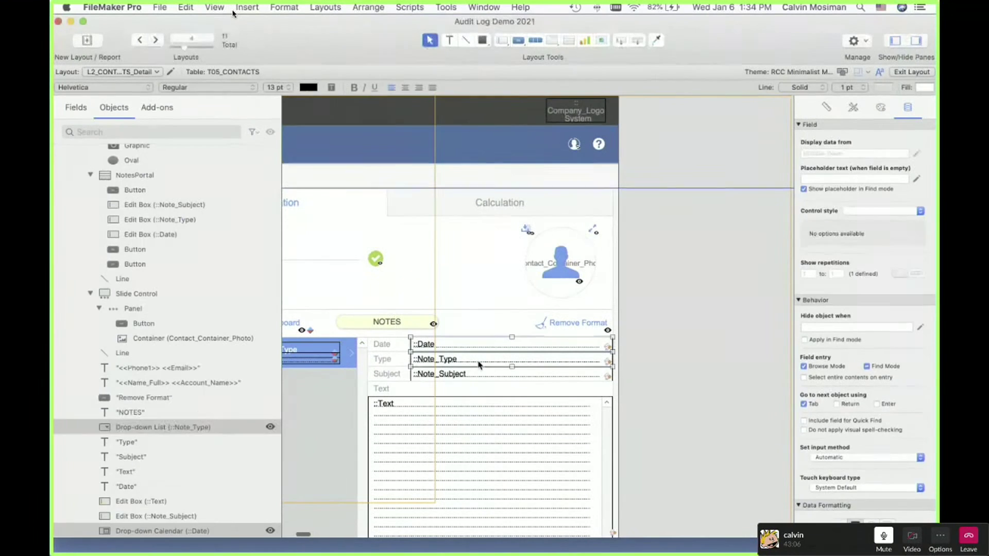
right_click(476, 373)
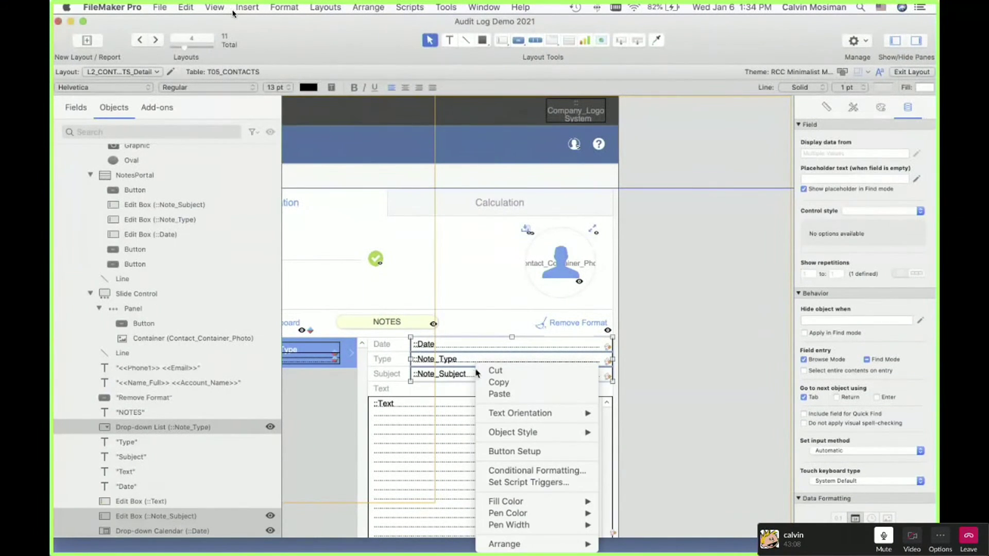
click(526, 481)
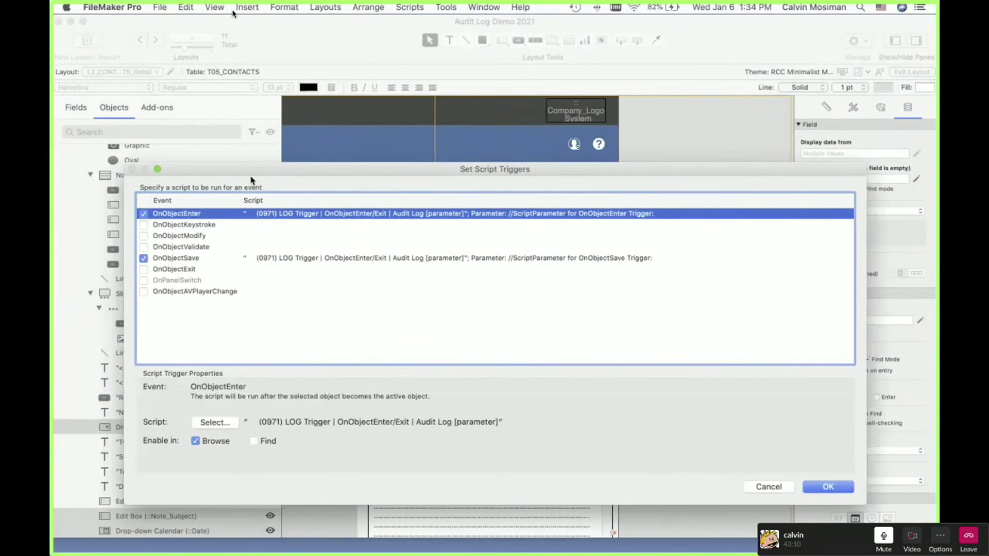
Step: Inspect the OnObjectEnter 0971 LOG Trigger parameter calculation, leaving it unchanged
drag(252, 175, 270, 156)
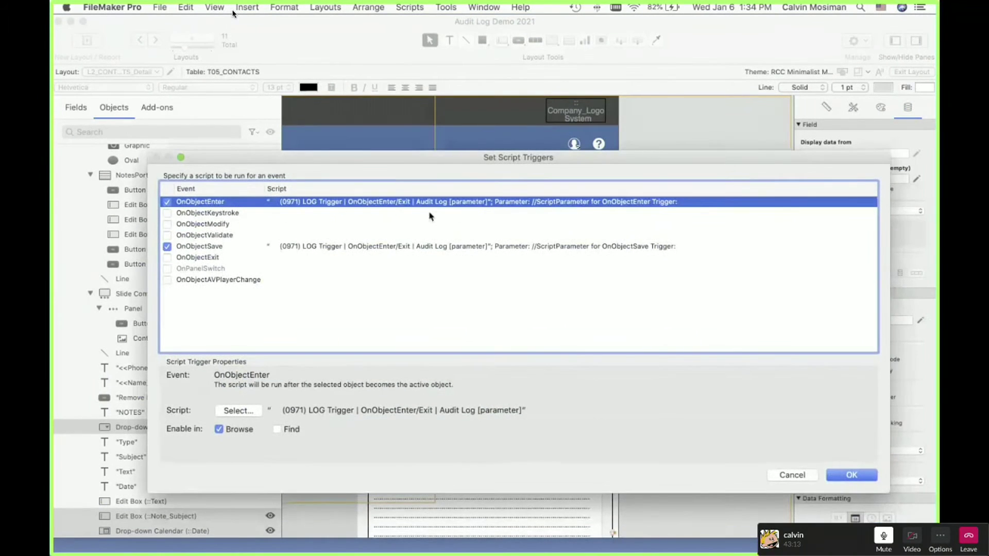
double_click(475, 206)
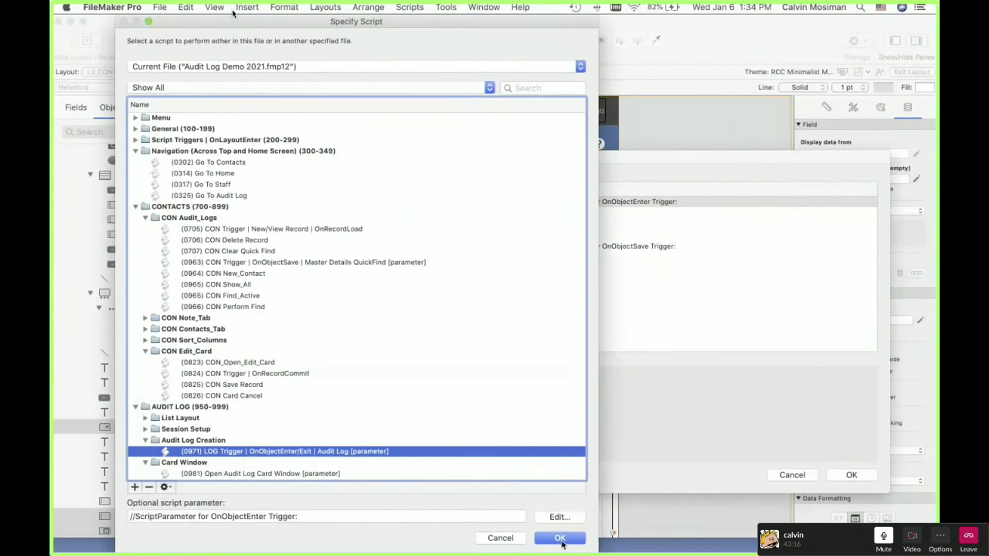
click(561, 517)
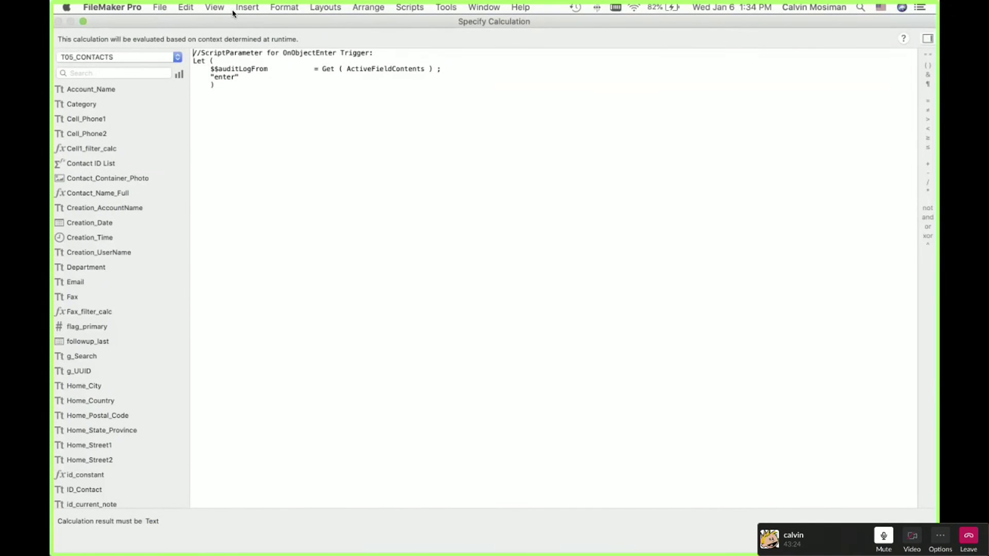
key(Escape)
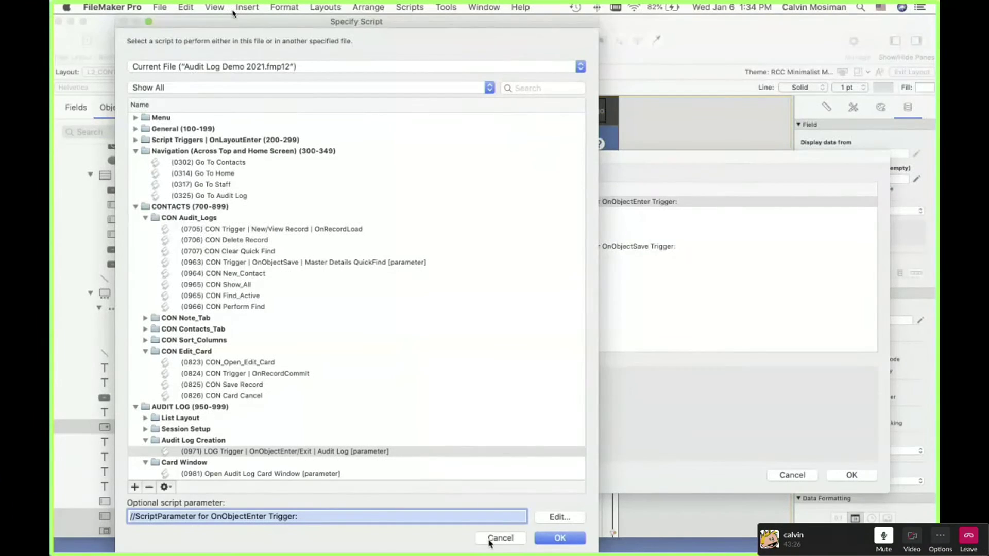
click(489, 540)
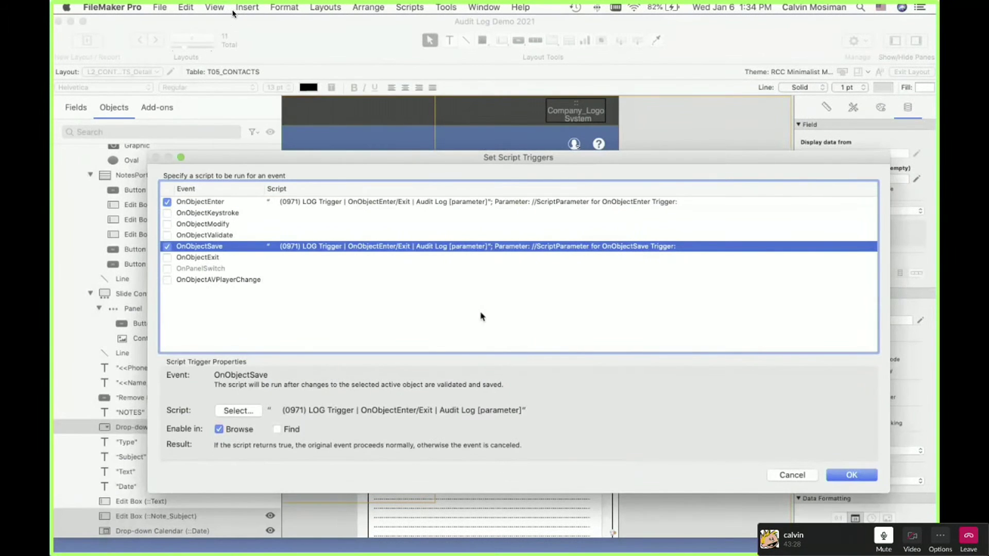
Step: Replace T05_CONTACTS::ID_Contact with "" in the OnObjectSave parameter so $$id_contact is empty
double_click(507, 249)
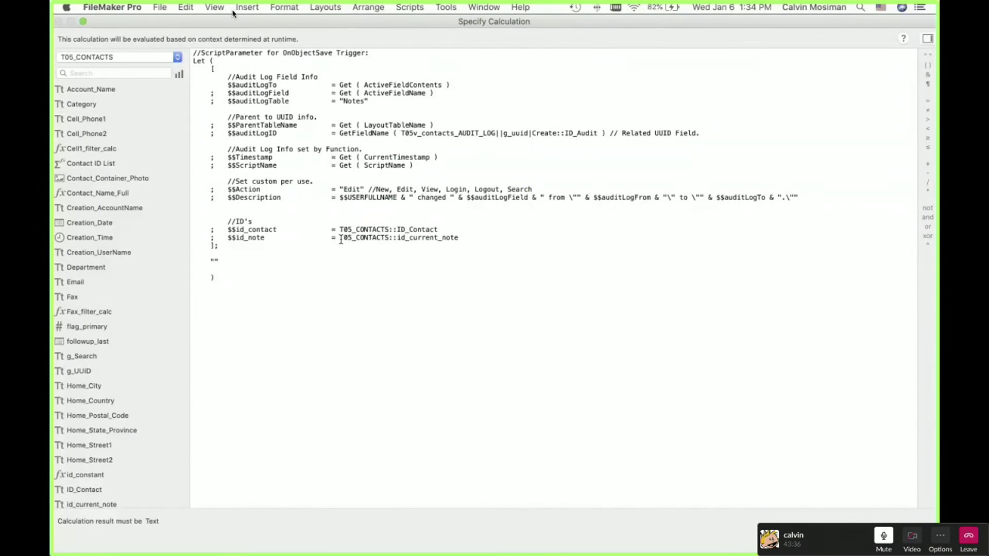
double_click(340, 238)
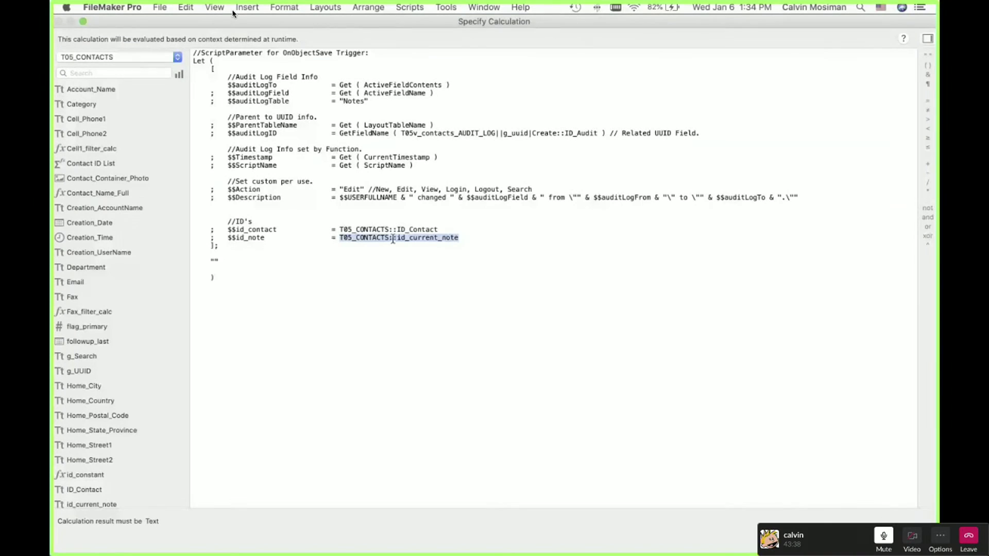
drag(444, 228, 340, 232)
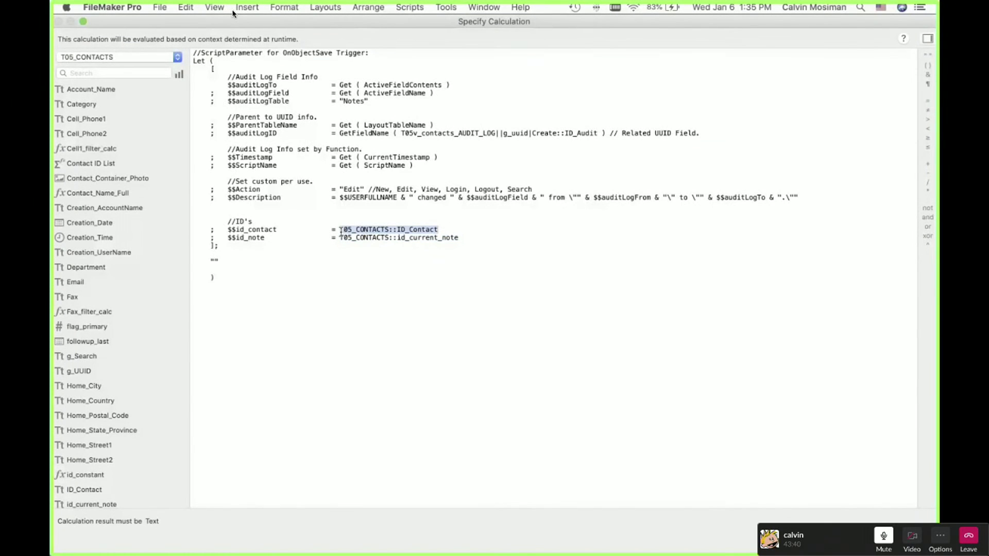
text("")
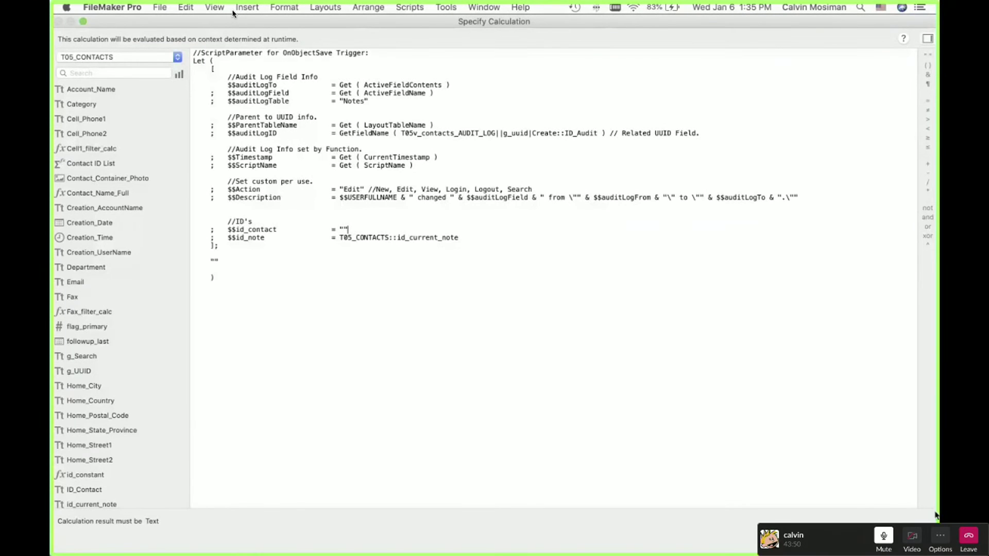
key(Escape)
Step: Accept the OnObjectSave script, save the trigger settings, and return to Browse mode with Cmd+B
click(579, 539)
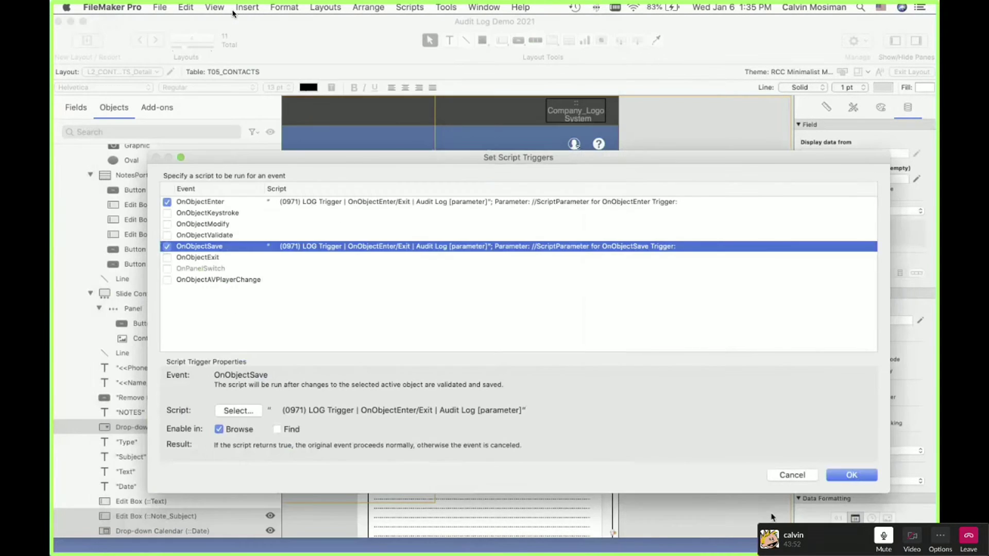
click(850, 474)
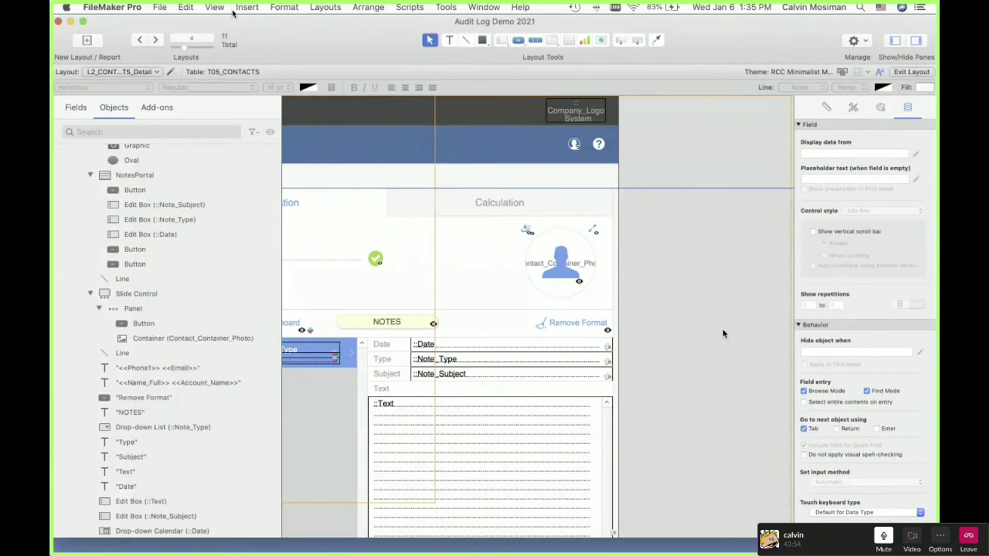
key(super+b)
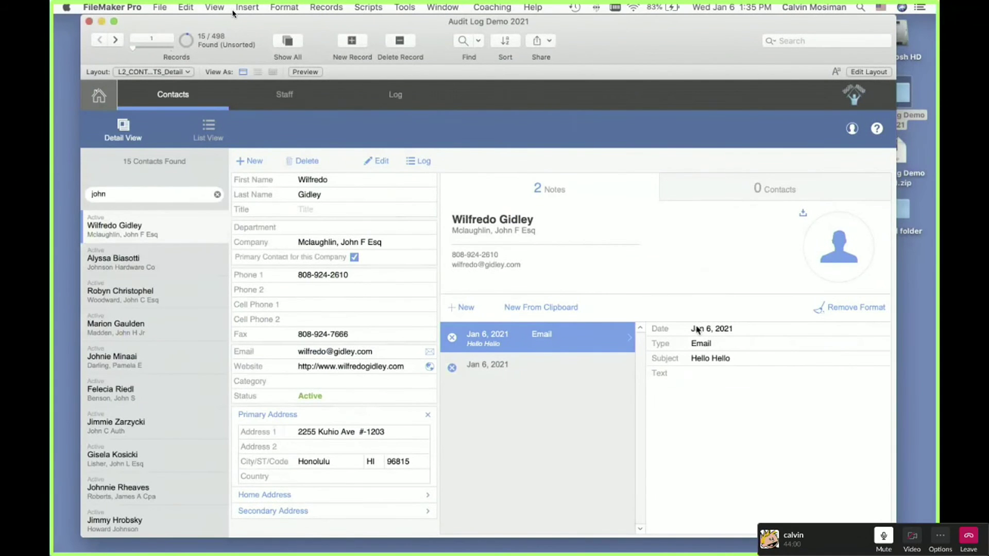
Step: Check the Hello World to Hello Hello change in the Audit Log, close it, and un-fullscreen the Slack call
click(418, 161)
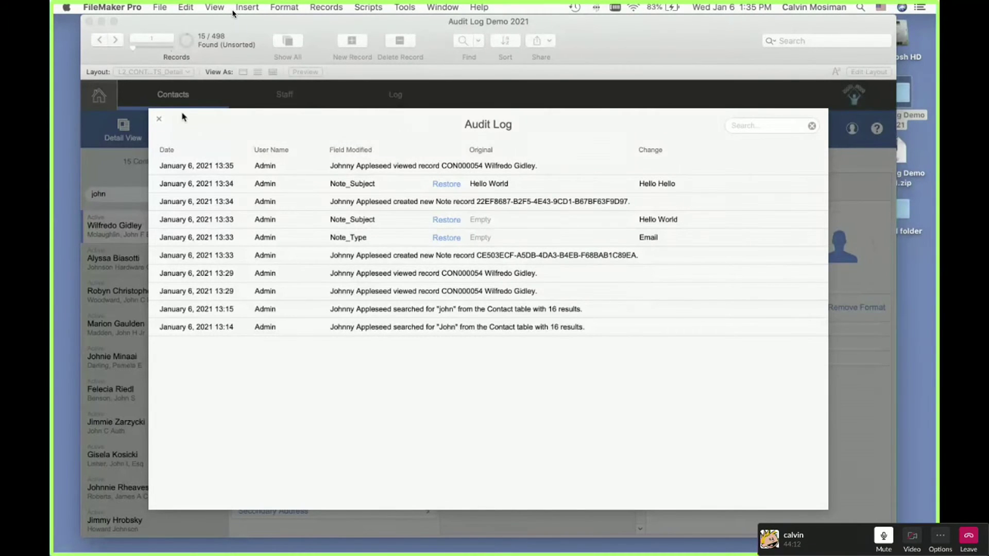
click(158, 119)
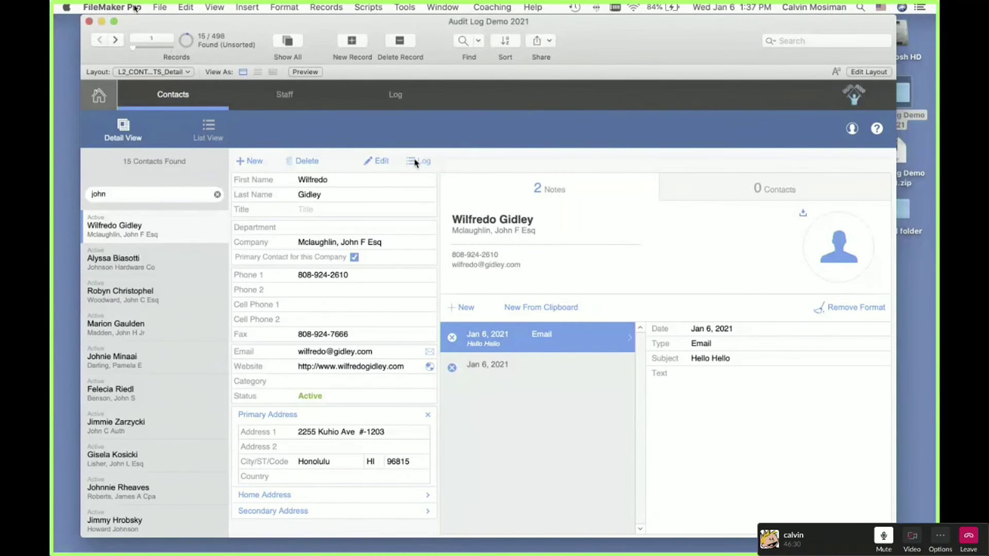
click(112, 5)
mouse_move(84, 5)
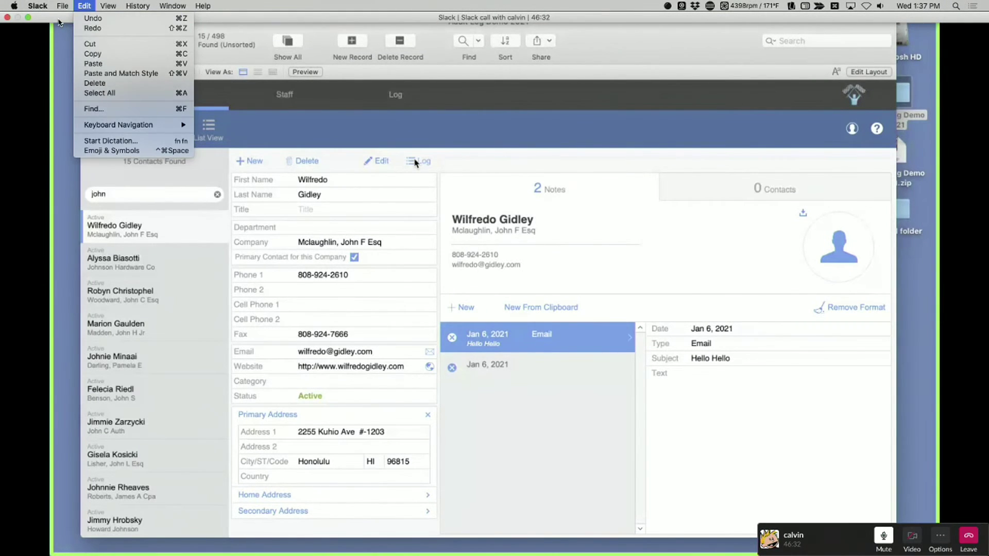
click(58, 20)
click(28, 17)
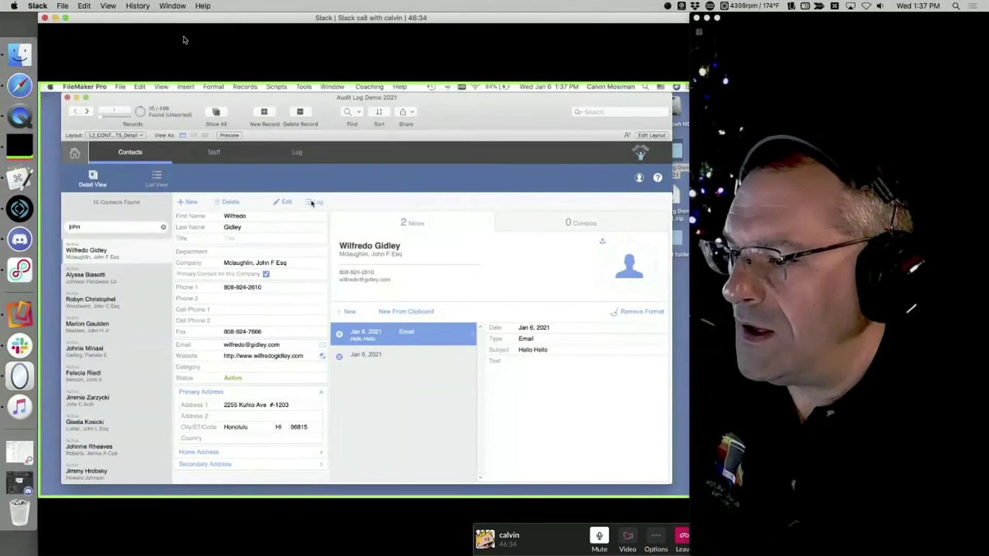
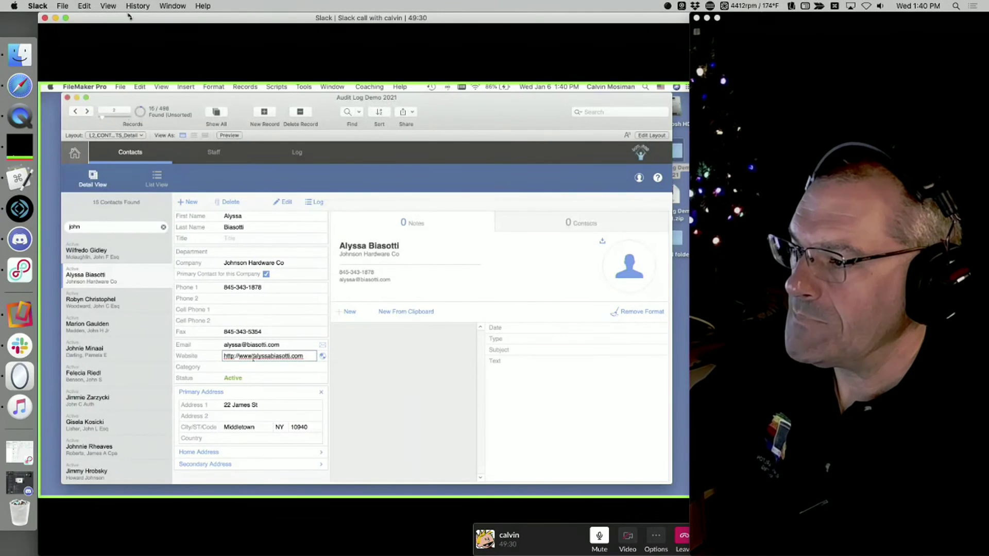
click(66, 18)
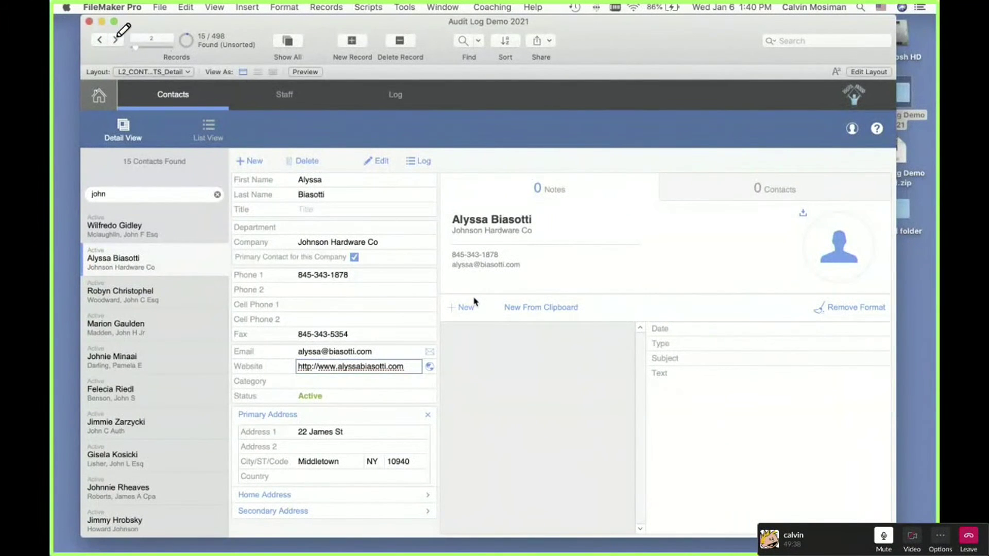
key(shift+super+Left)
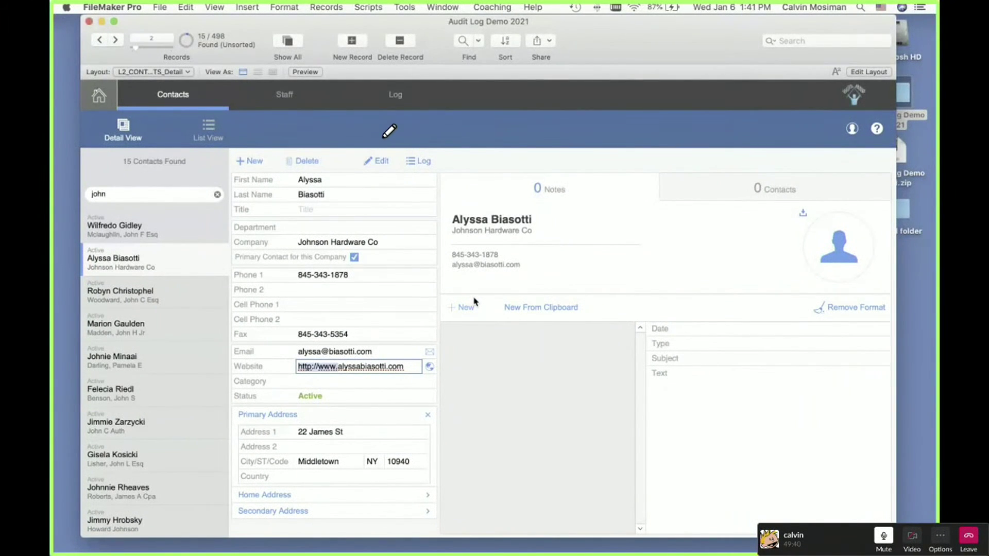
key(BackSpace)
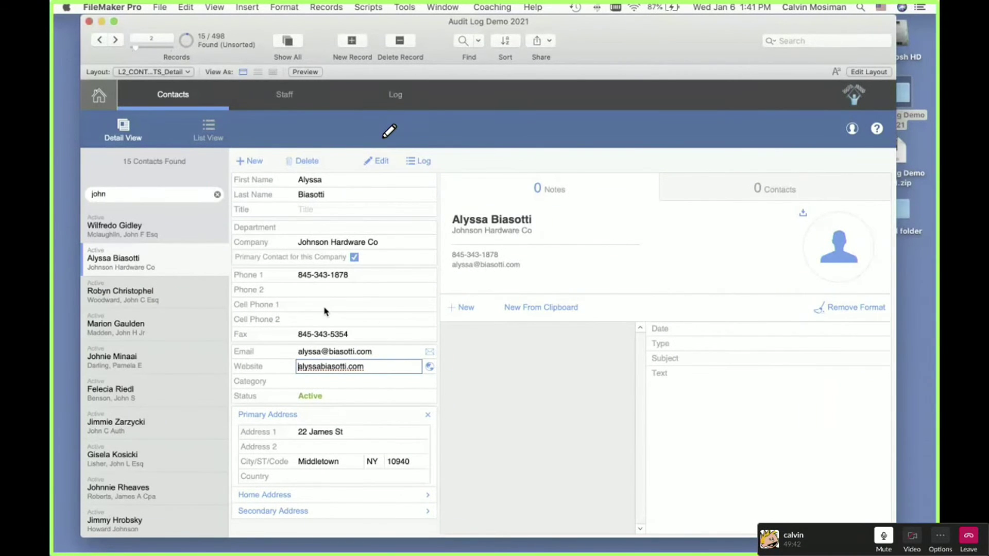
click(328, 305)
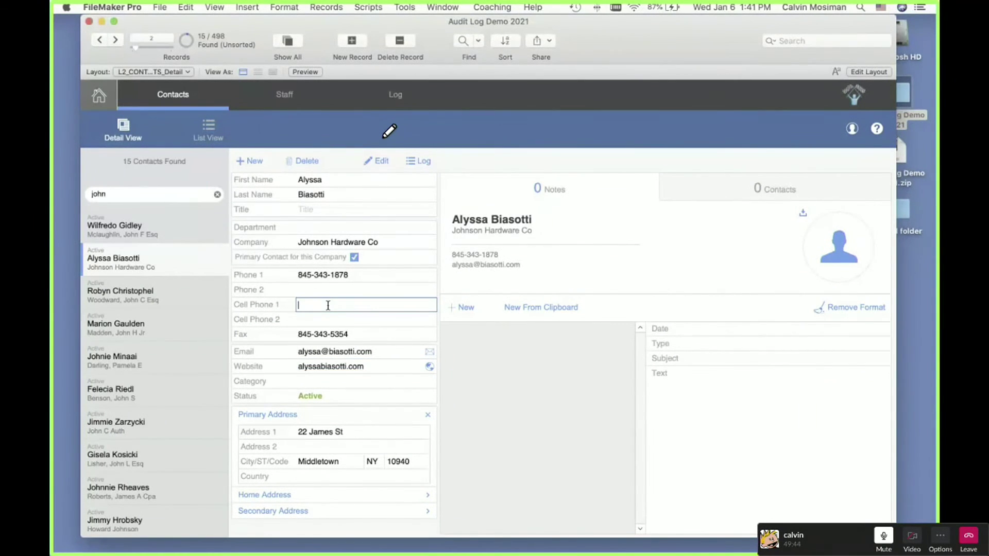
click(269, 320)
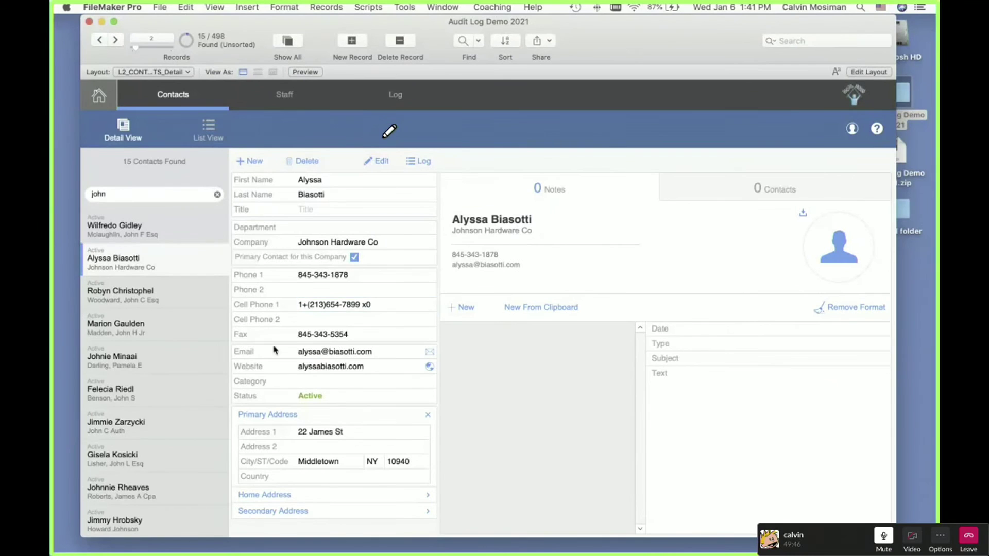
Step: Set Department to Executive, append 's' to the first and last names, and commit the record
click(311, 229)
text(Executi)
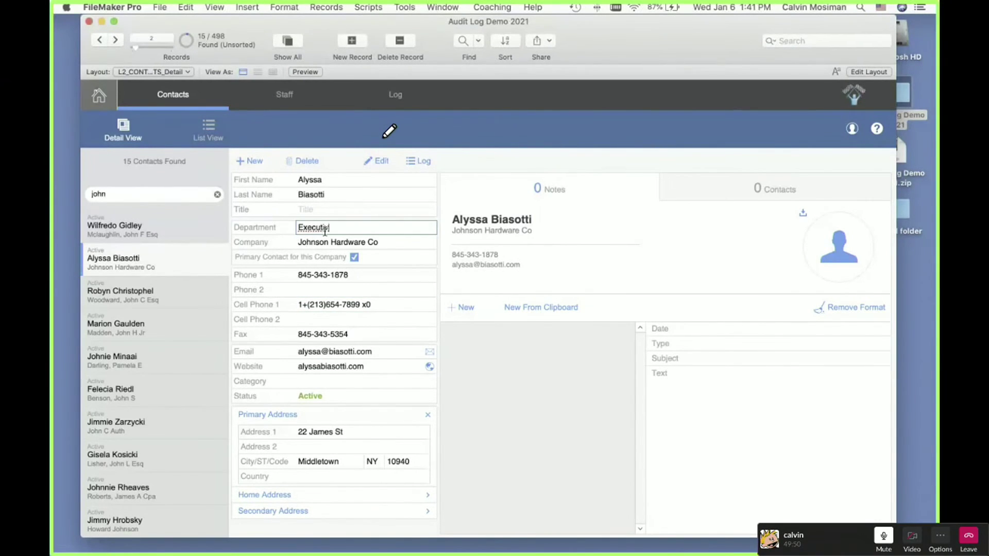
text(ve)
click(329, 180)
text(s)
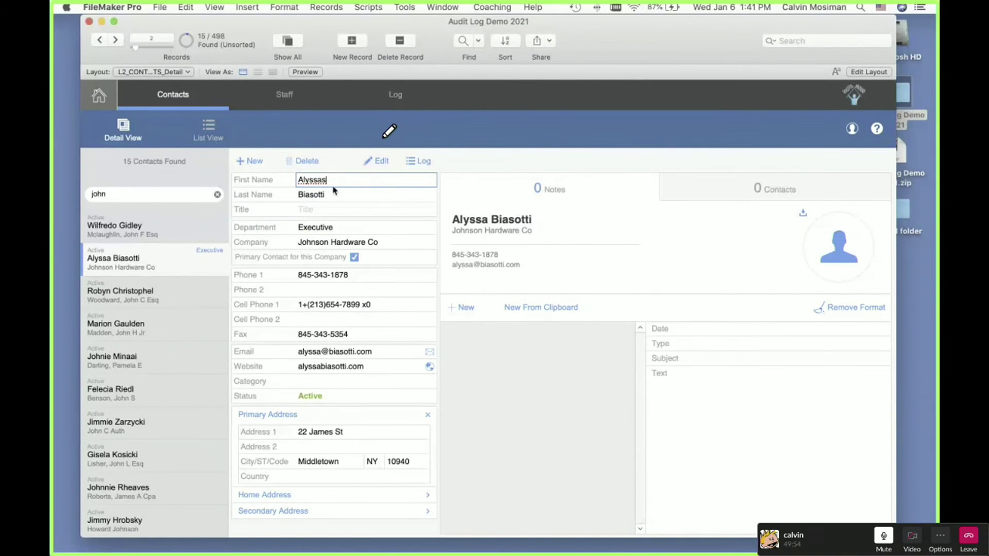
click(333, 194)
text(s)
click(475, 157)
click(414, 162)
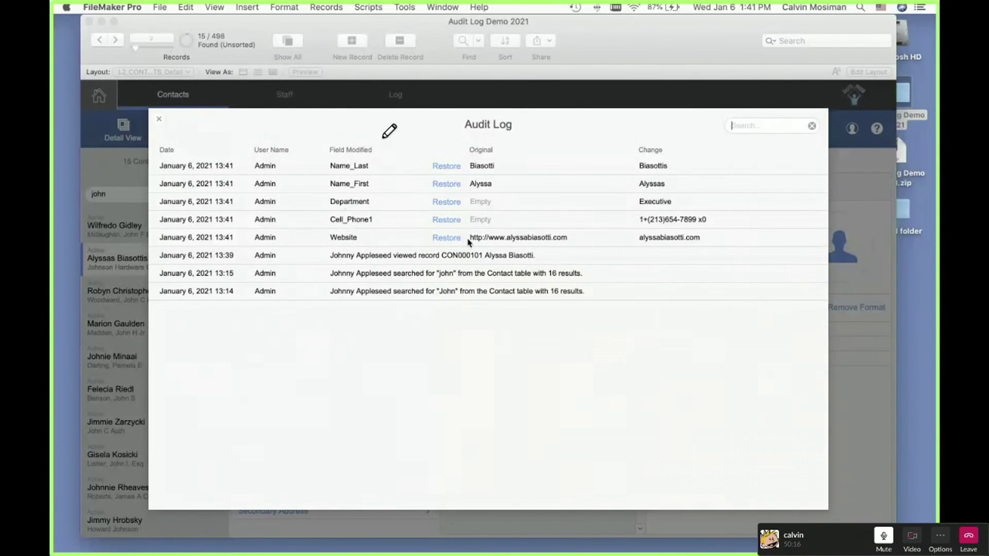
Step: Use the Audit Log's Restore links to revert the Website, Name_Last and Name_First entries
click(447, 238)
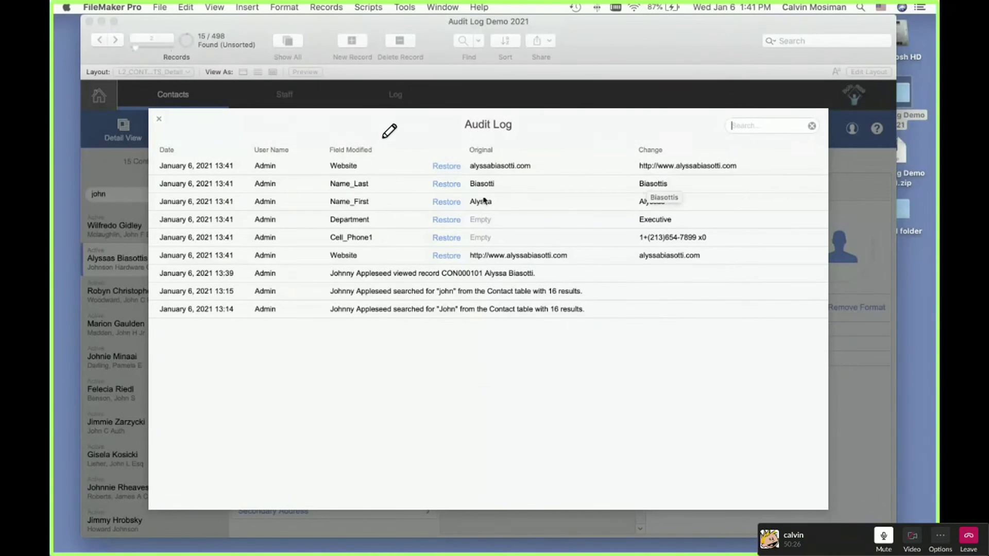
click(445, 184)
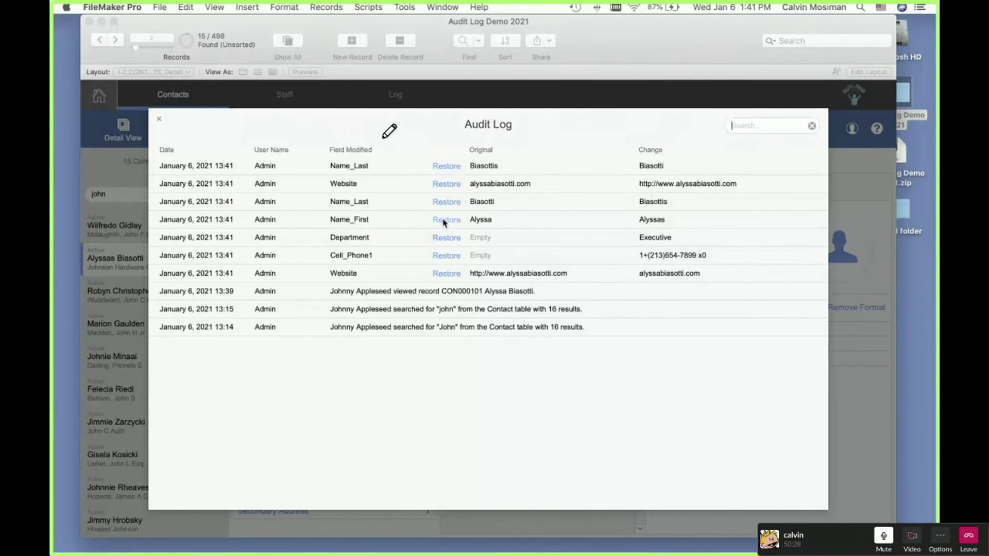
click(445, 220)
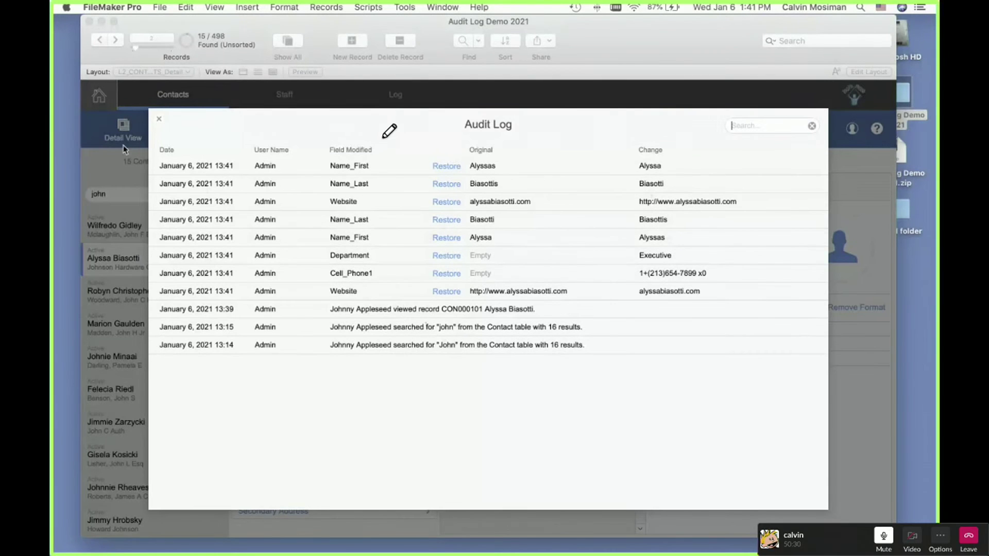
Step: Close the Audit Log and bring up the contact's edit form
click(158, 120)
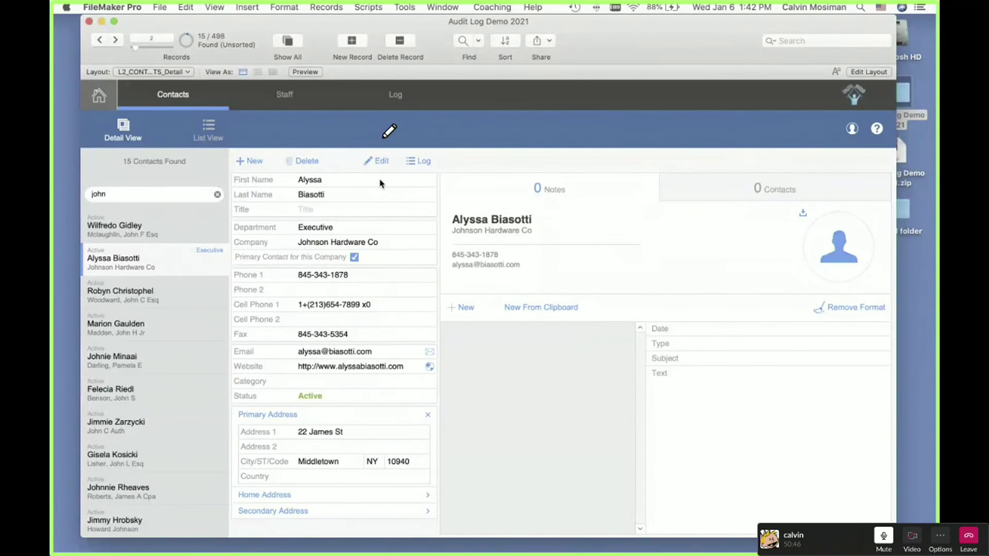
click(372, 261)
Step: Reopen the Audit Log with the Script Debugger on, step into (0985) Restore Field, and review its steps
click(412, 166)
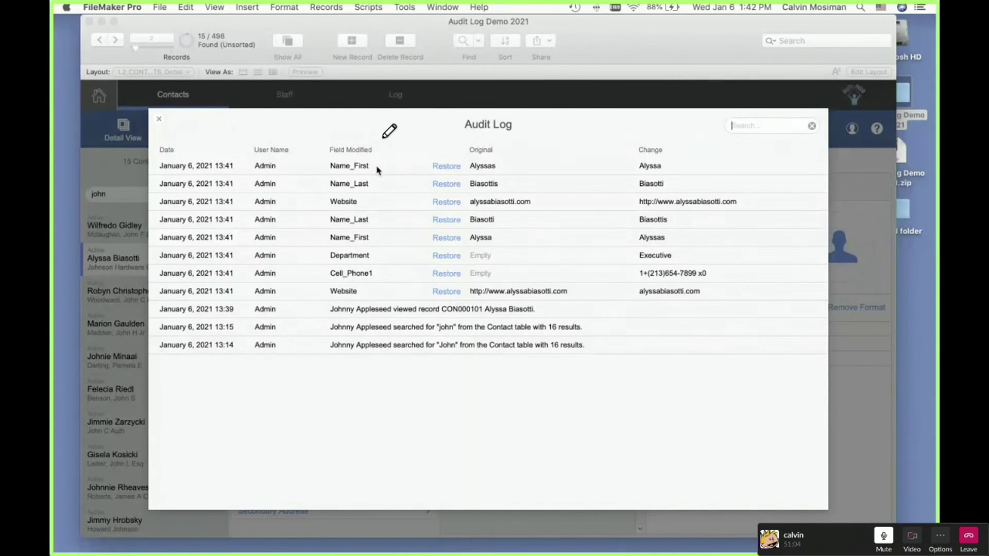
click(399, 7)
click(404, 23)
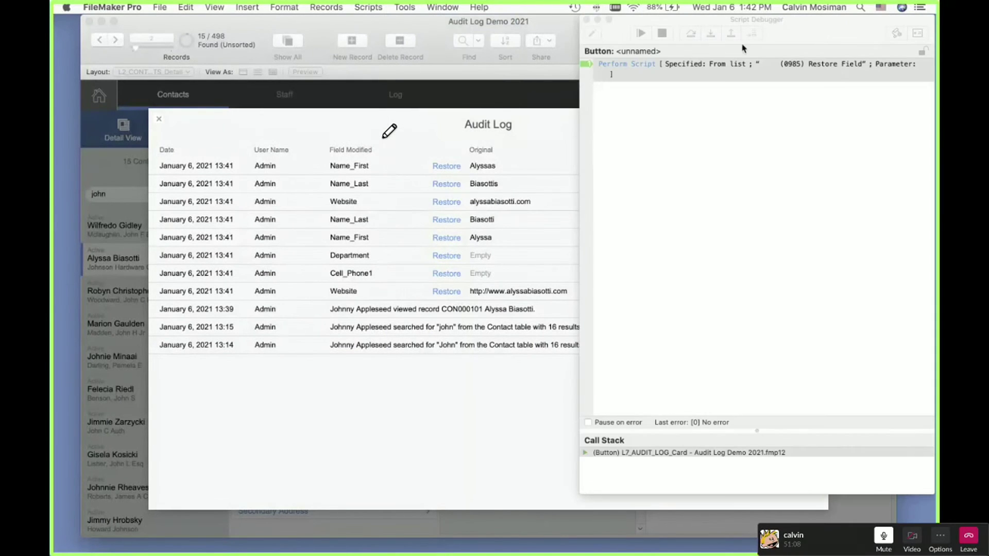
click(711, 33)
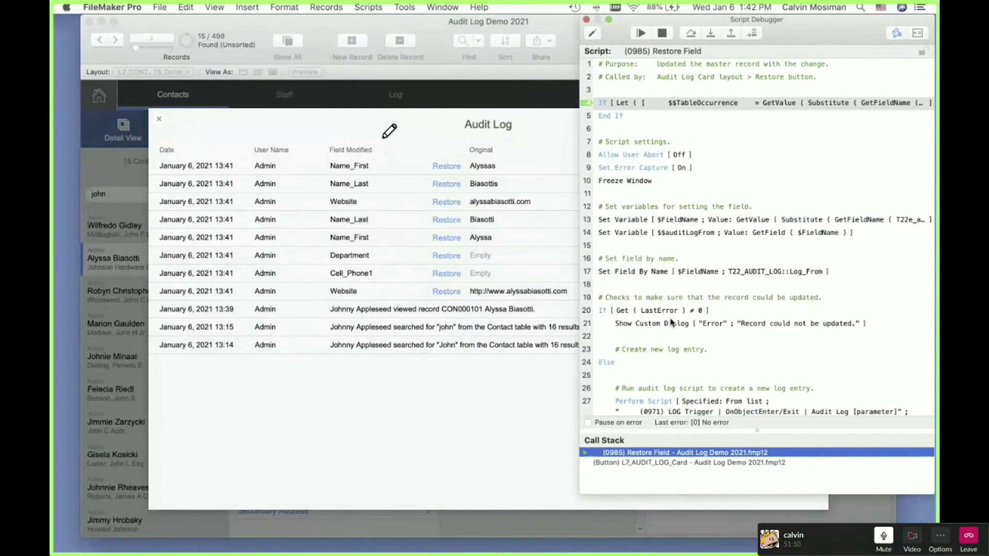
scroll(665, 342, down, 3)
scroll(644, 320, up, 3)
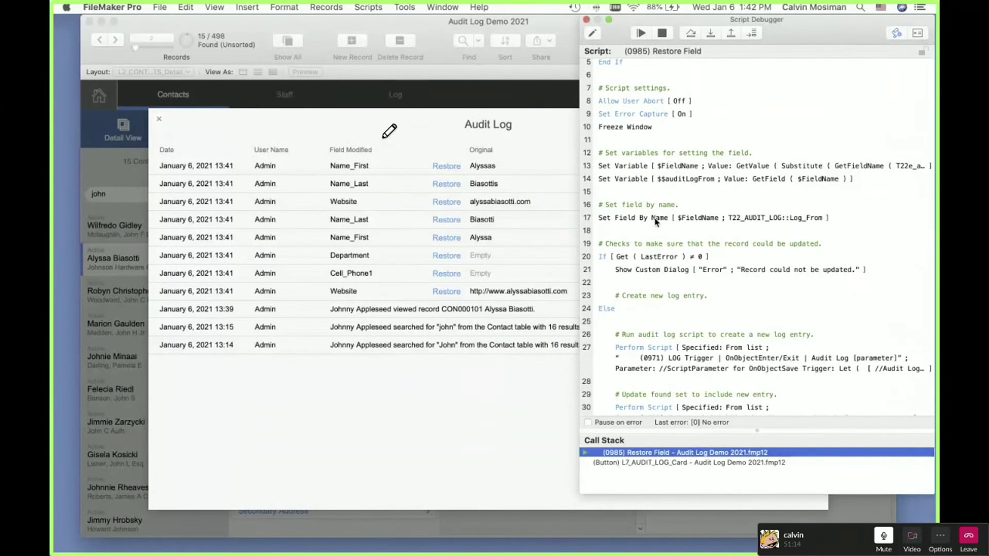
click(586, 19)
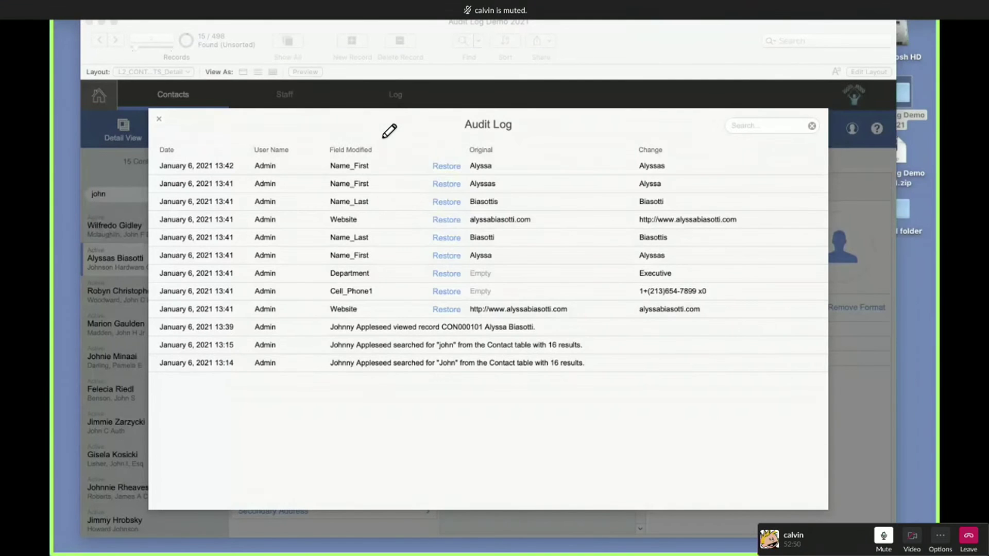
Step: Let the restore complete so the new 13:42 Name_First entry tops the Audit Log
mouse_move(60, 2)
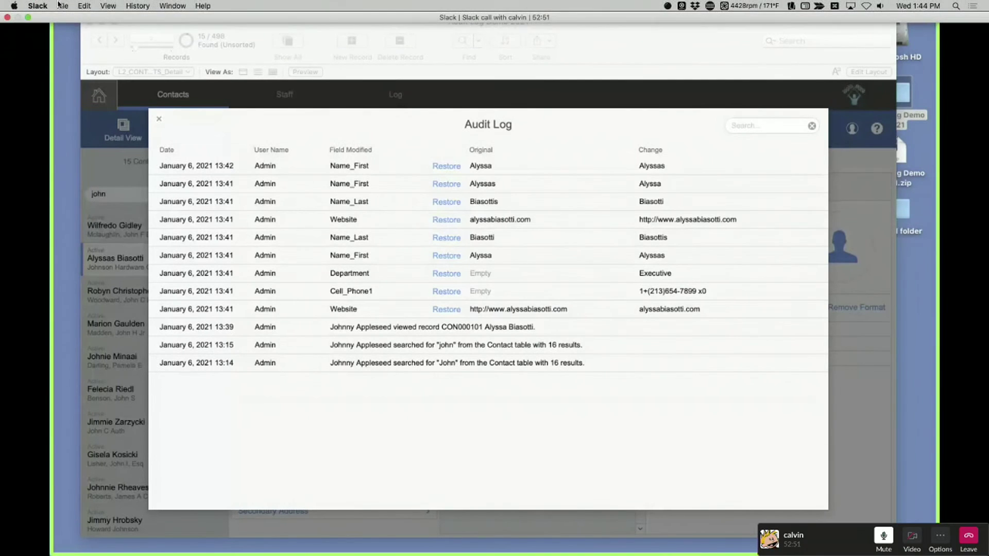
click(29, 17)
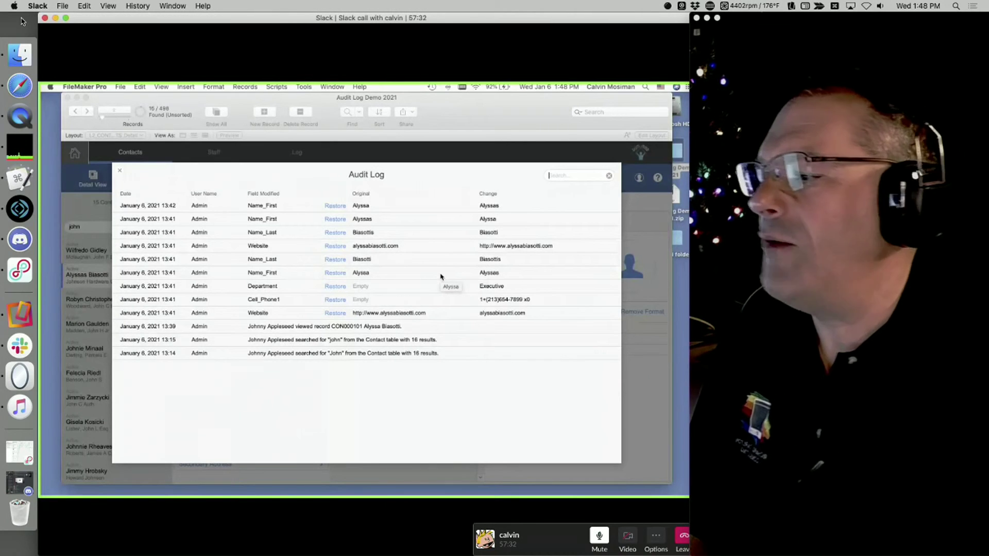
Step: Bring up Discord's livestream-text-discussion channel and view the audit-log meme enlarged, then close it
click(20, 245)
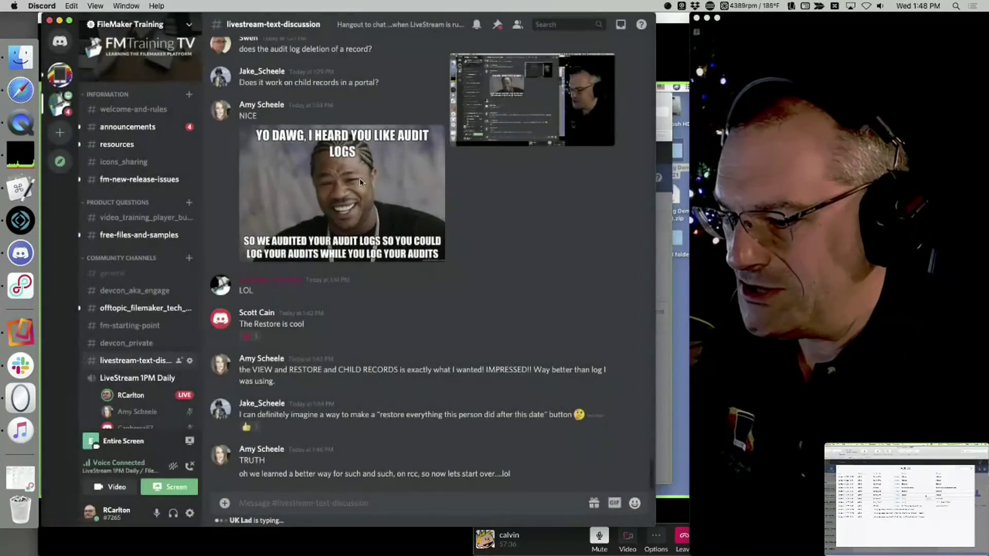
click(360, 182)
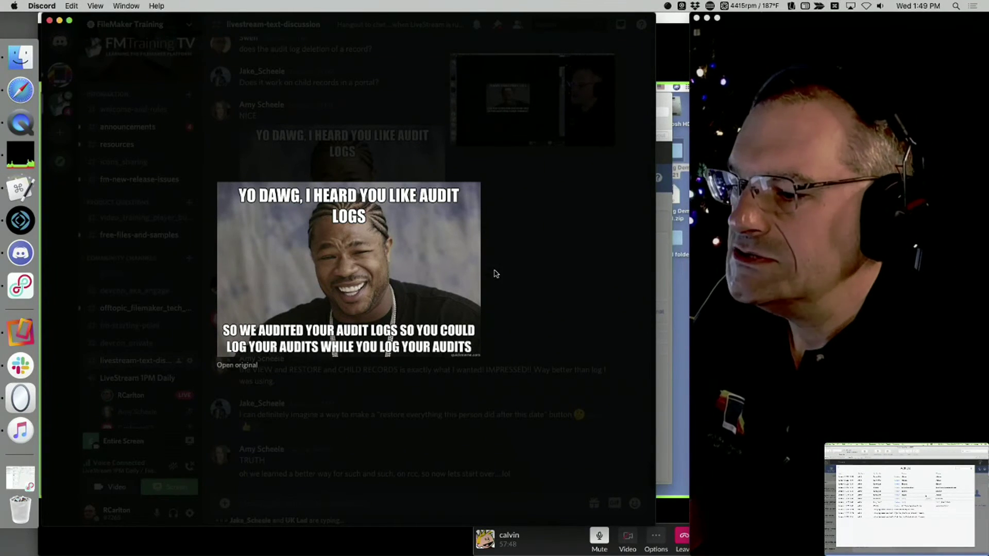
click(505, 294)
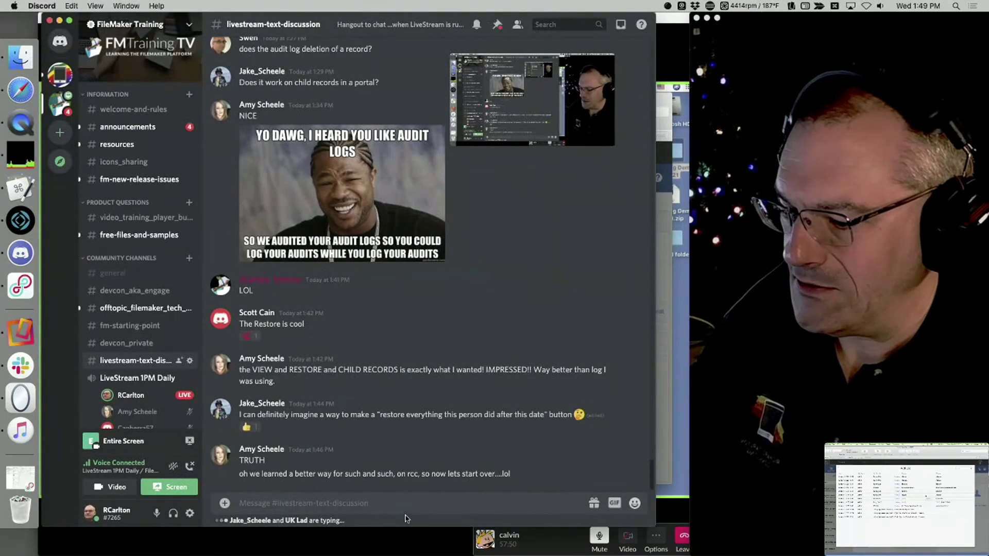
Step: Minimize Discord with Cmd+M to reveal the Slack call showing the Audit Log
key(super+m)
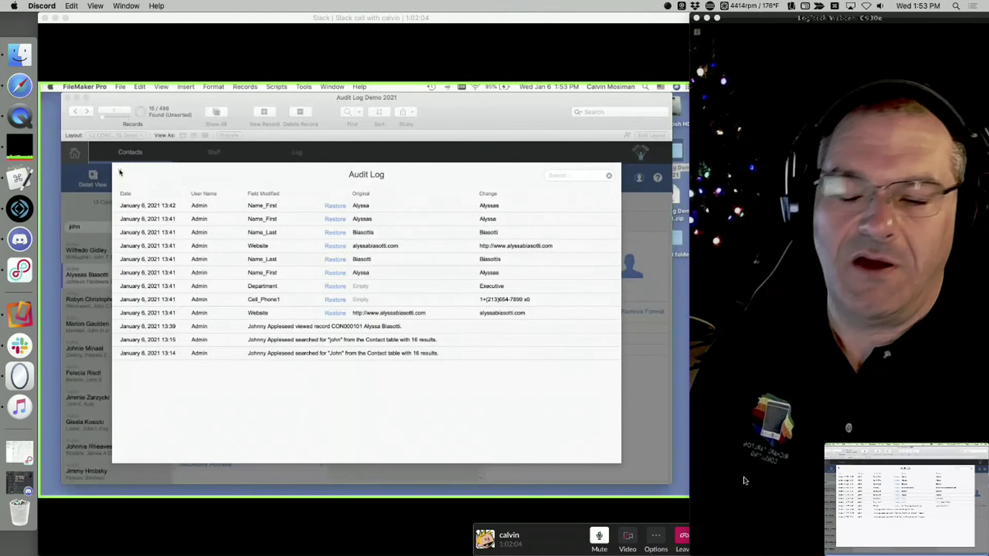
Step: Move the small share preview aside and make the shared call fill the screen
drag(871, 456, 824, 546)
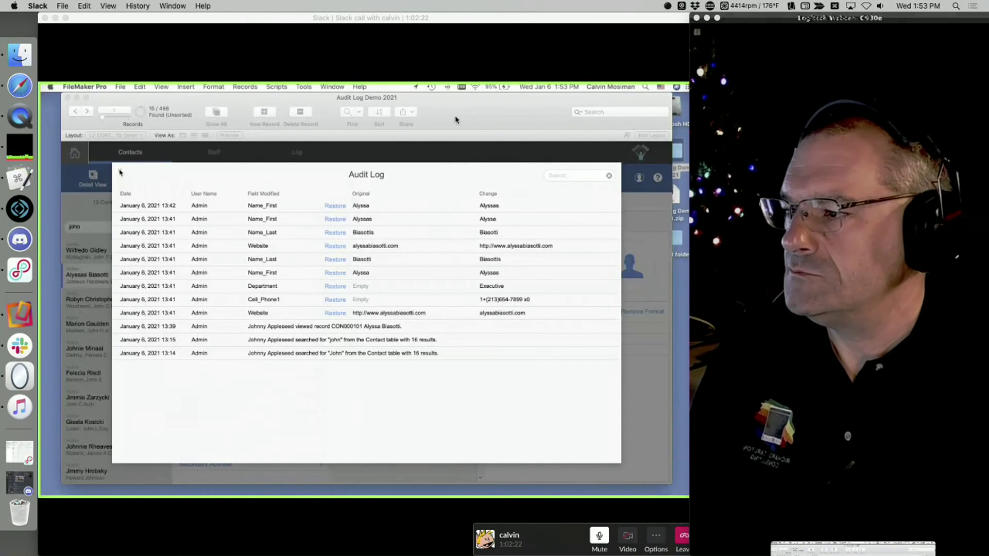
click(66, 18)
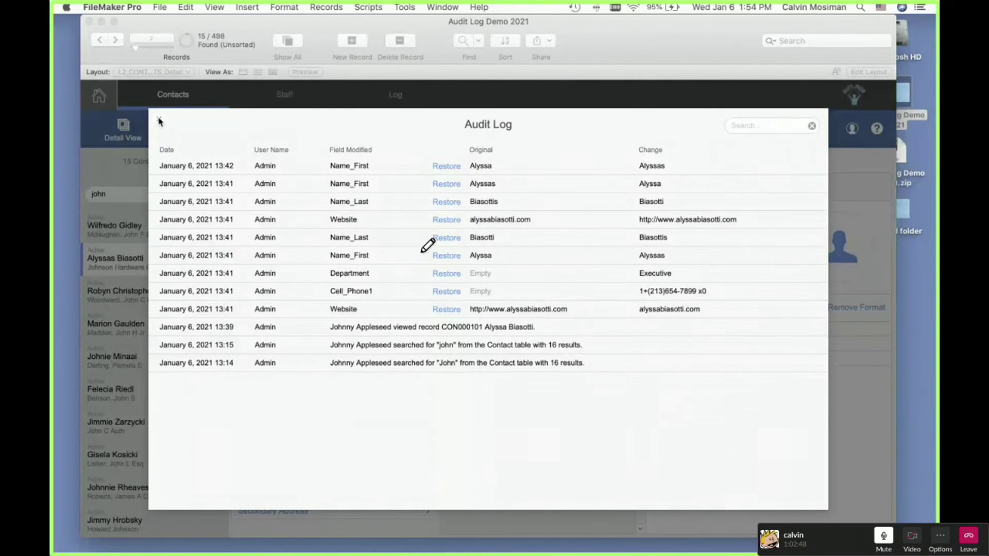
Step: Mark the Audit Log's Restore entries in yellow, then show the 'Thanks for watching!' outro video in QuickTime
mouse_move(351, 267)
mouse_down()
mouse_move(456, 178)
mouse_move(447, 252)
mouse_move(492, 282)
mouse_move(420, 278)
mouse_up()
mouse_move(425, 192)
mouse_down()
mouse_move(396, 191)
mouse_move(466, 210)
mouse_up()
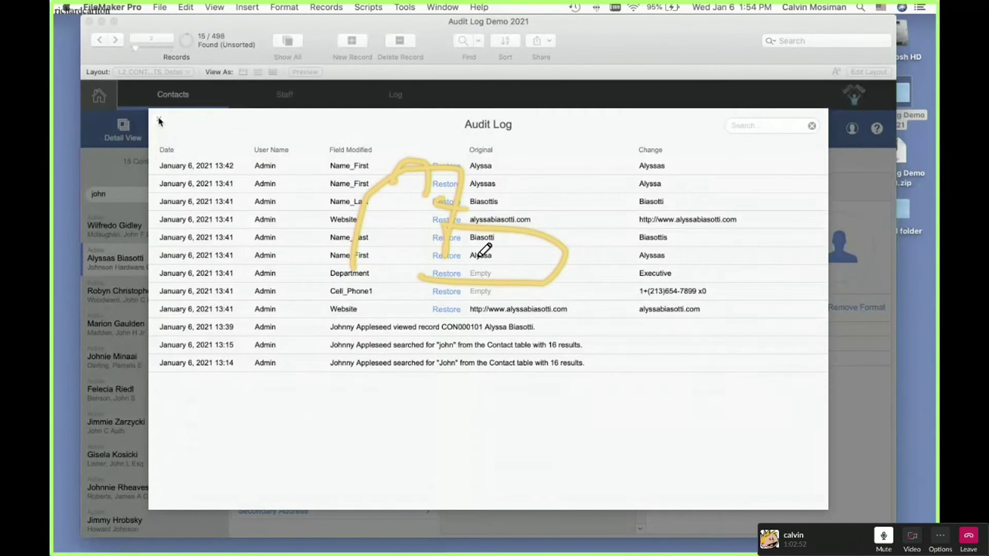
drag(478, 264, 544, 268)
mouse_move(649, 325)
mouse_down()
mouse_move(561, 284)
mouse_move(574, 311)
mouse_move(608, 275)
mouse_up()
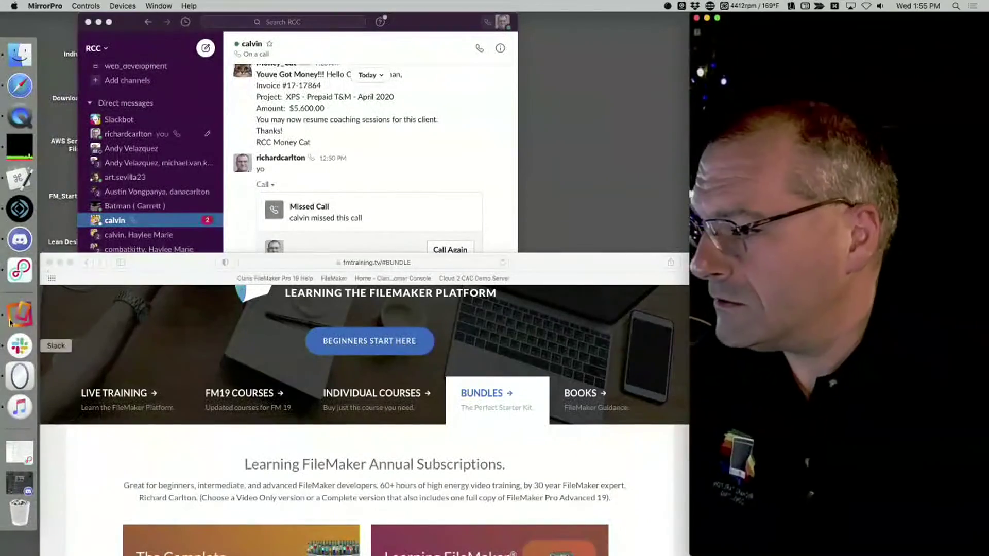
click(20, 116)
click(23, 117)
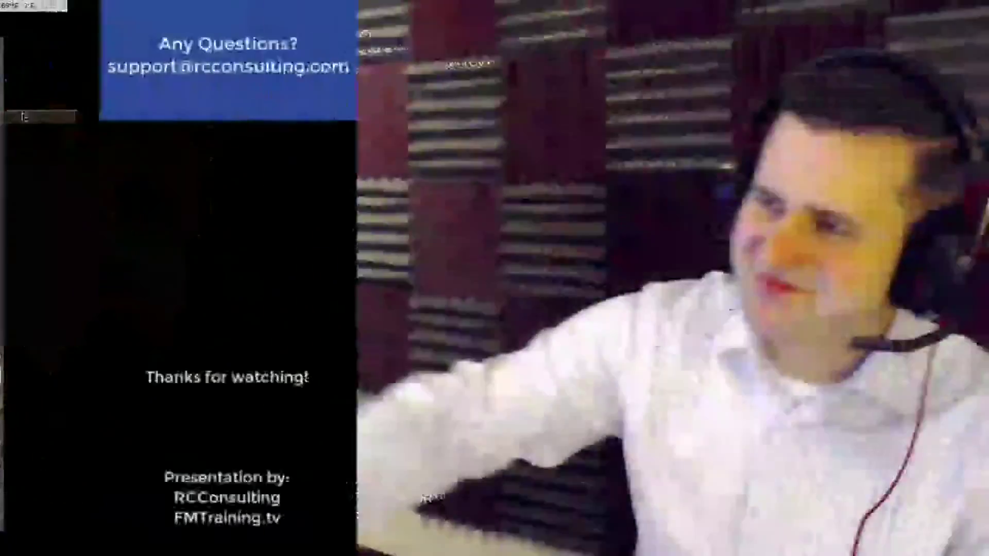